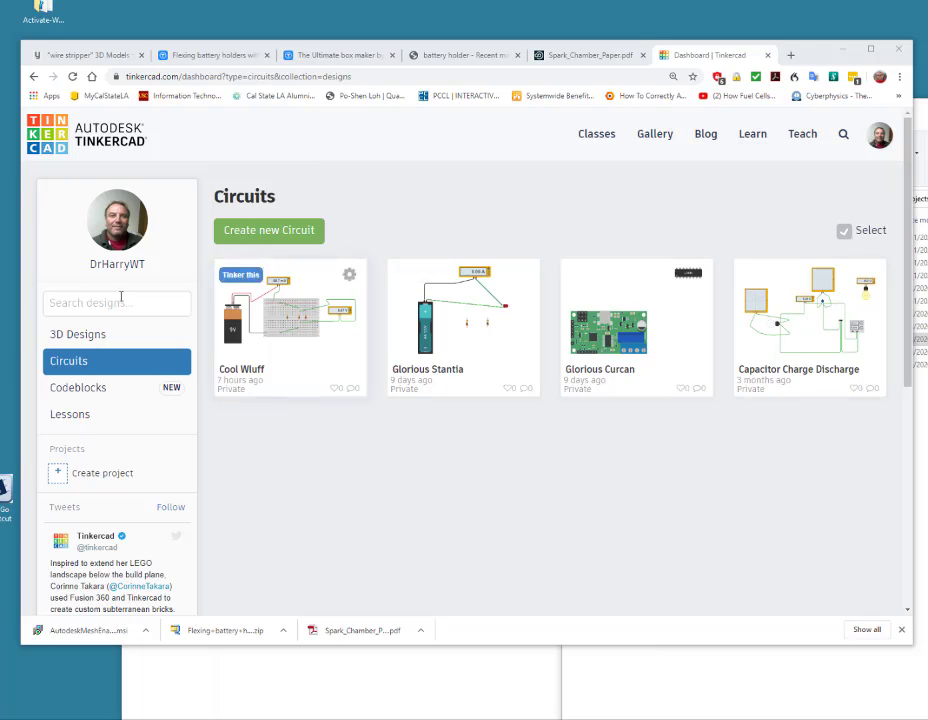
Look through the dashboard's 3D Designs, Circuits, Codeblocks and completed Lessons collections.
{"action": "left_click", "coordinate": [85, 339]}
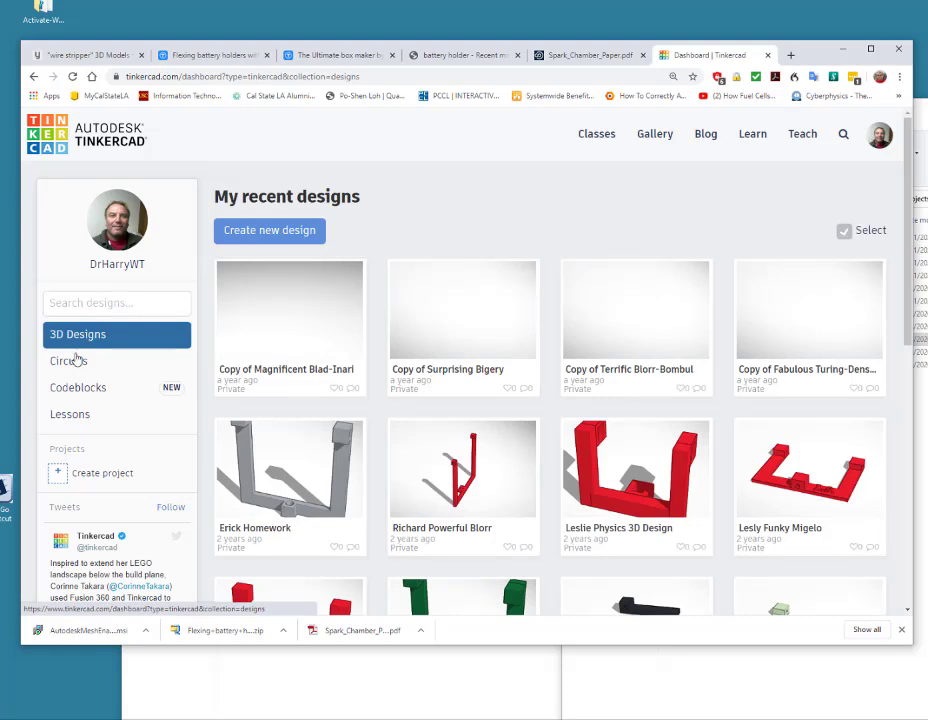
{"action": "left_click", "coordinate": [76, 362]}
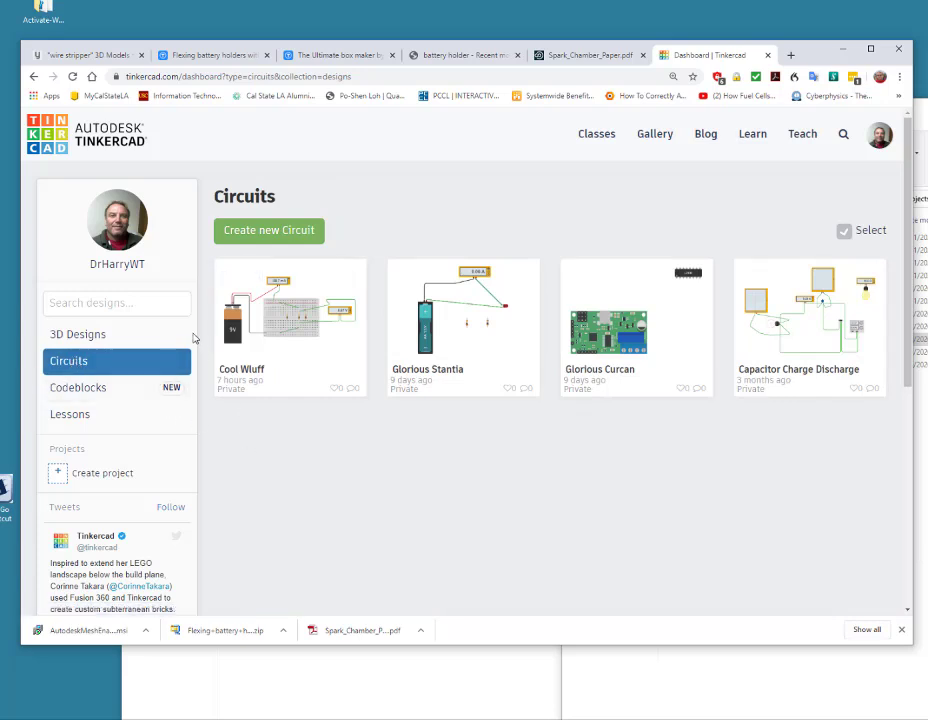
{"action": "mouse_move", "coordinate": [348, 276]}
{"action": "mouse_move", "coordinate": [803, 378]}
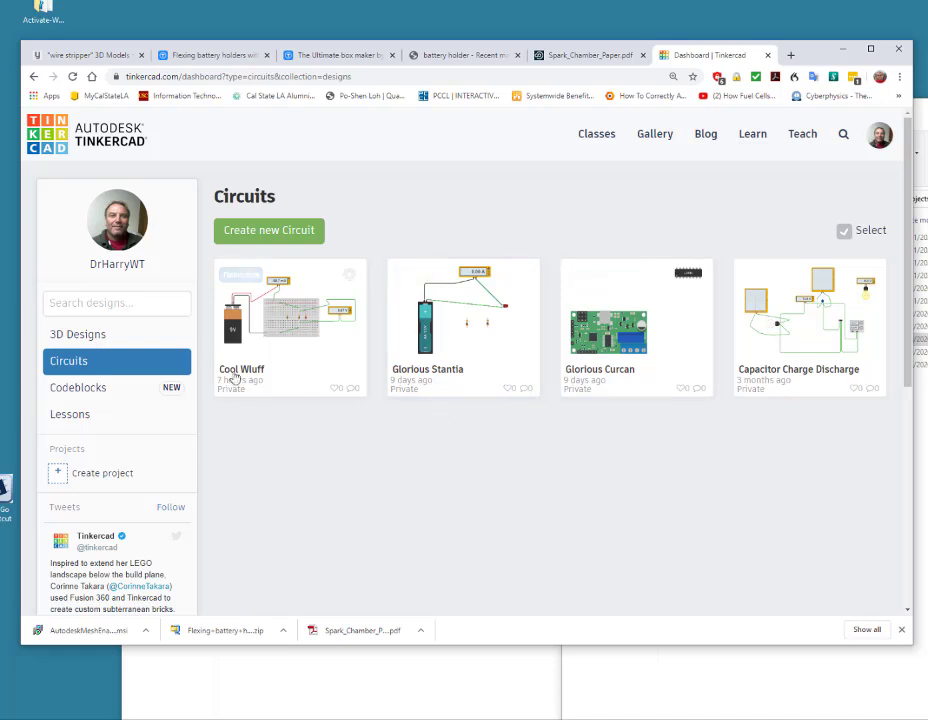
{"action": "left_click", "coordinate": [80, 387]}
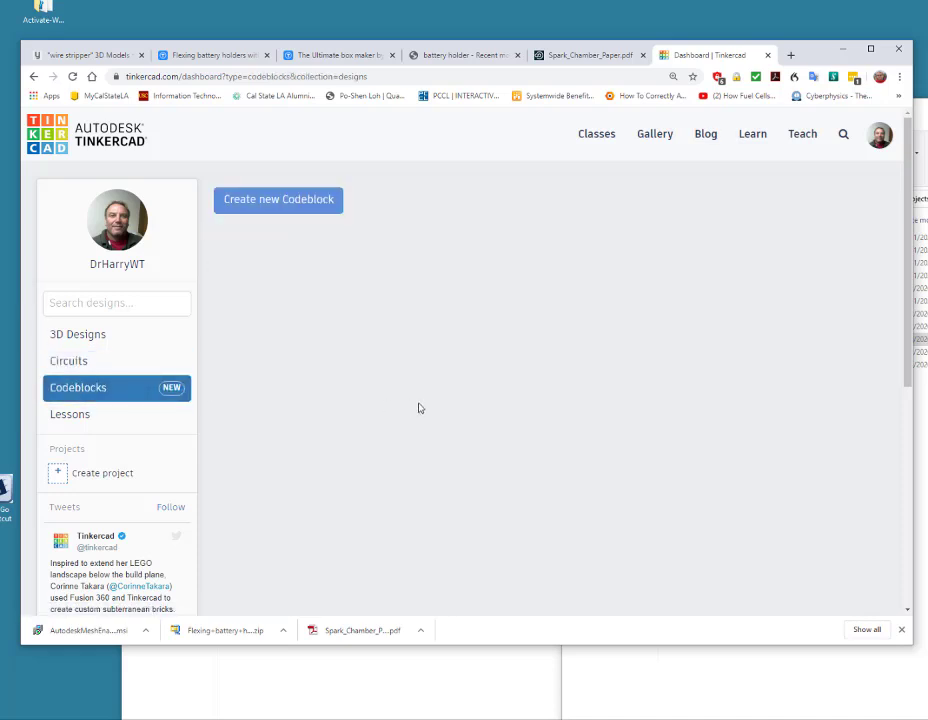
{"action": "left_click", "coordinate": [77, 414]}
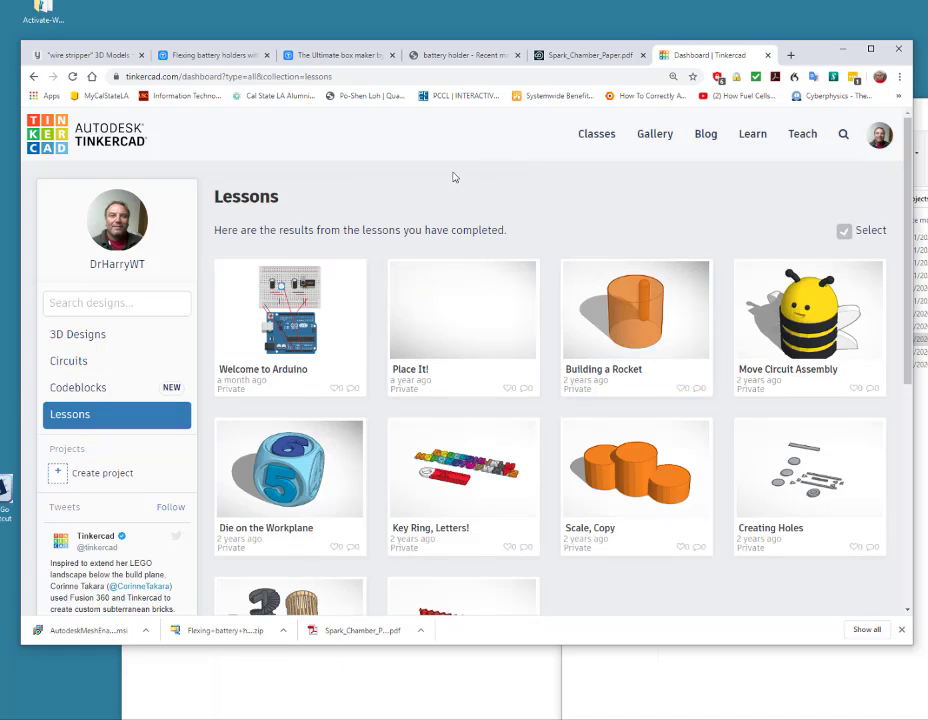
{"action": "mouse_move", "coordinate": [287, 330]}
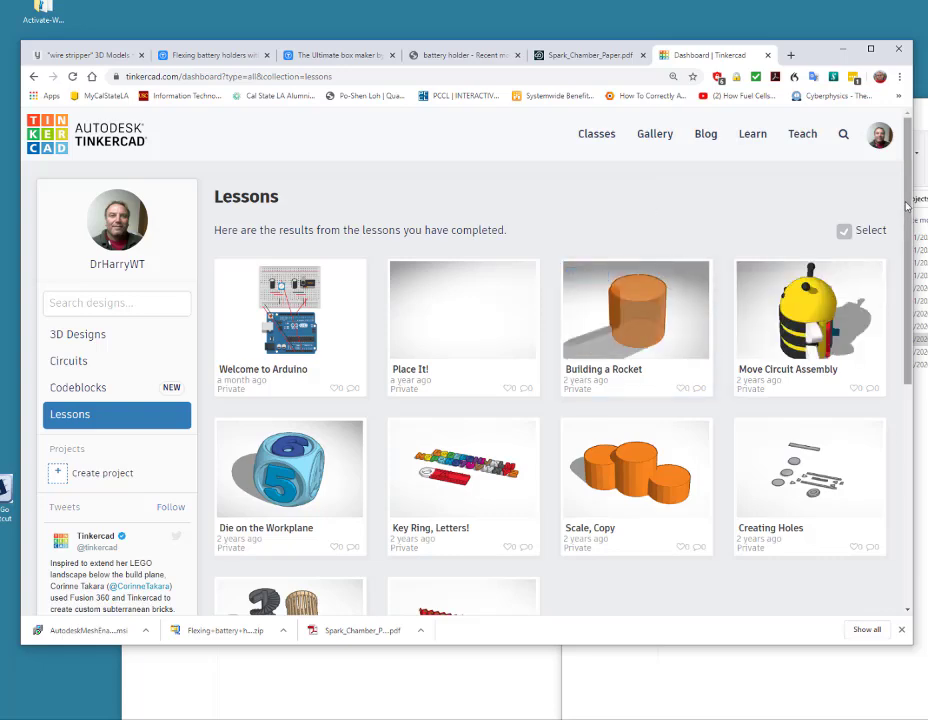
{"action": "scroll", "coordinate": [911, 281], "scroll_direction": "down", "scroll_amount": 2}
{"action": "scroll", "coordinate": [911, 281], "scroll_direction": "down", "scroll_amount": 1}
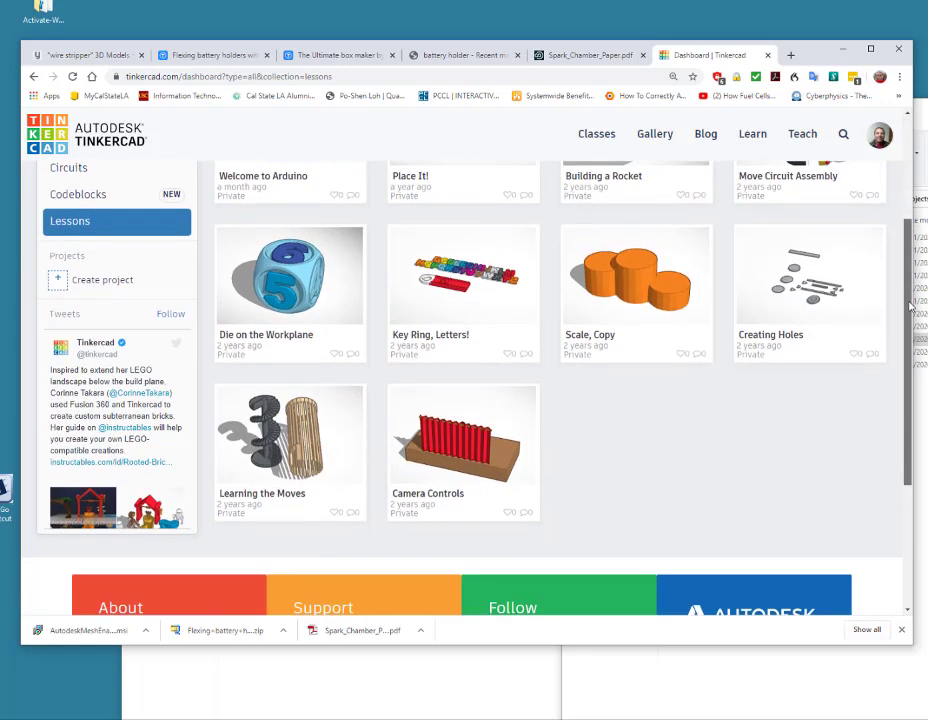
{"action": "scroll", "coordinate": [647, 170], "scroll_direction": "up", "scroll_amount": 4}
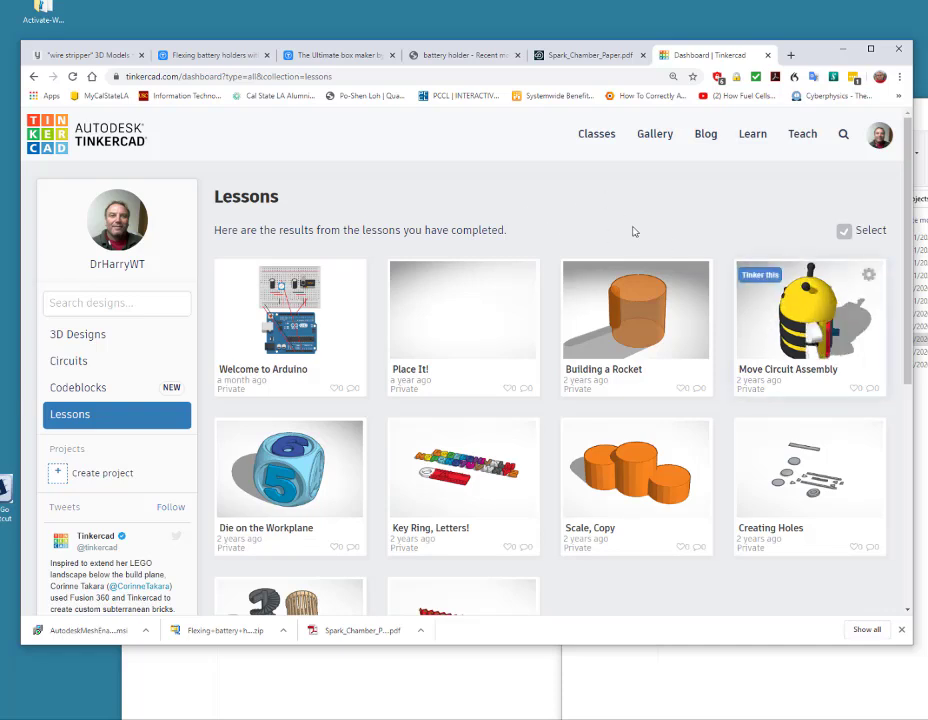
{"action": "left_click", "coordinate": [66, 333]}
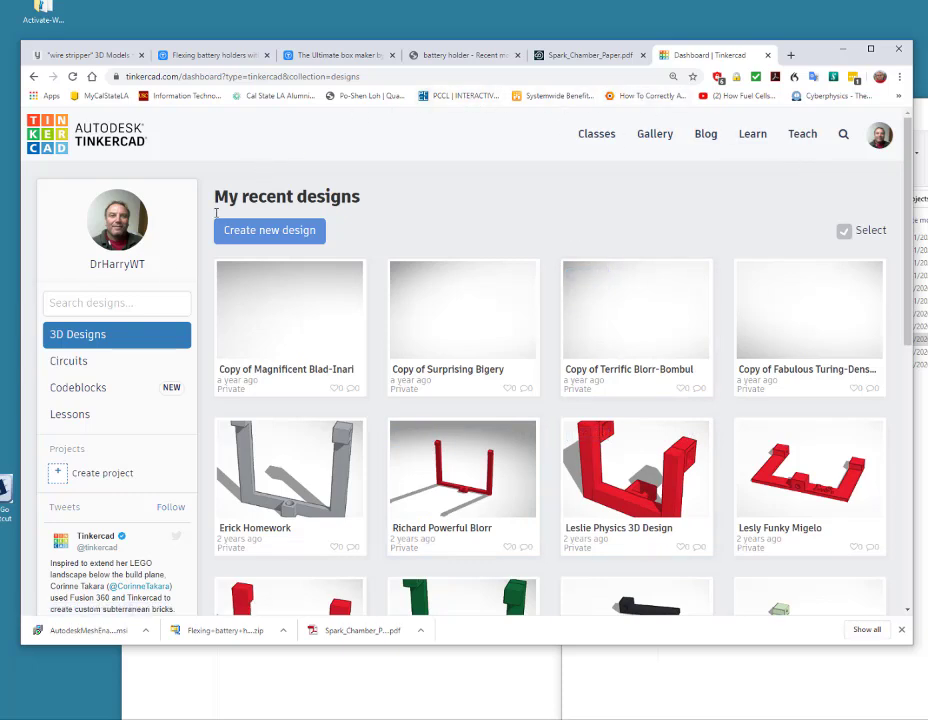
Create a new circuit from the Circuits collection and name it "Basic Breadboard 02".
{"action": "left_click", "coordinate": [76, 360]}
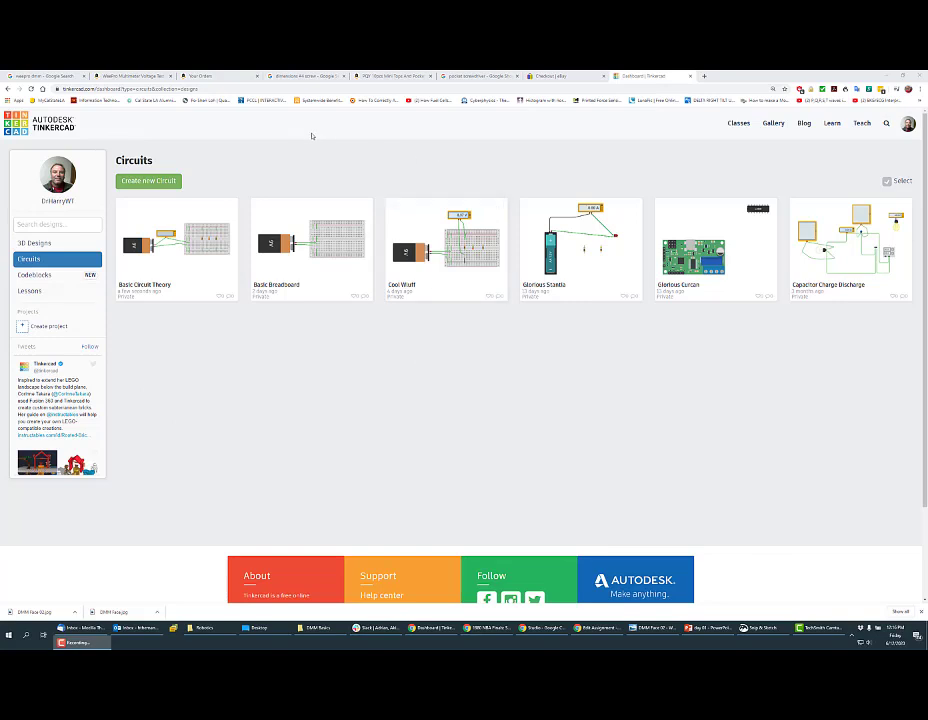
{"action": "left_click", "coordinate": [157, 185]}
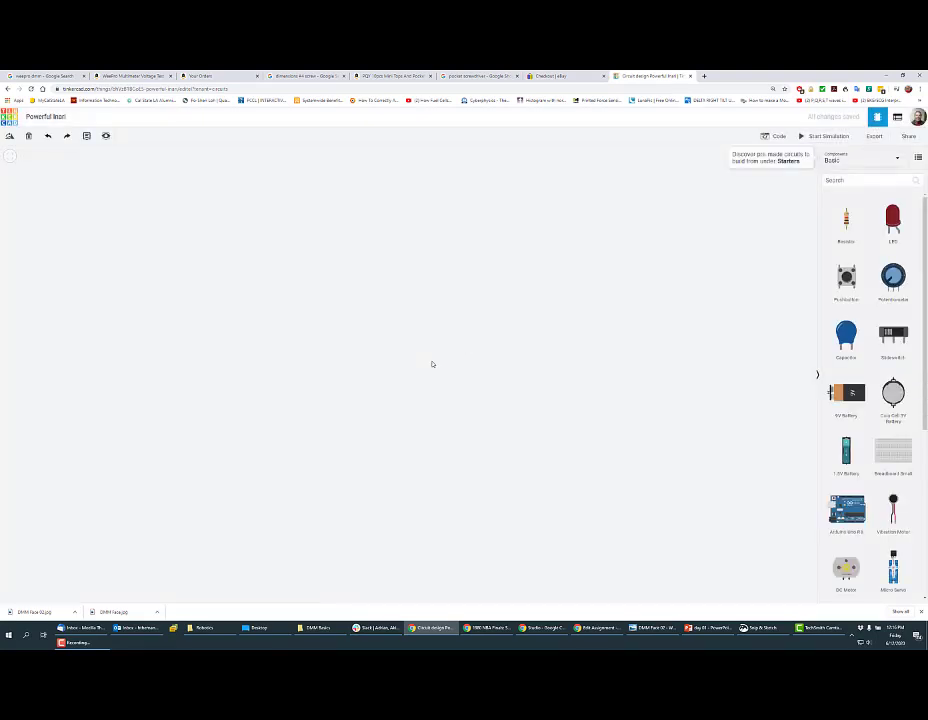
{"action": "left_click", "coordinate": [44, 119]}
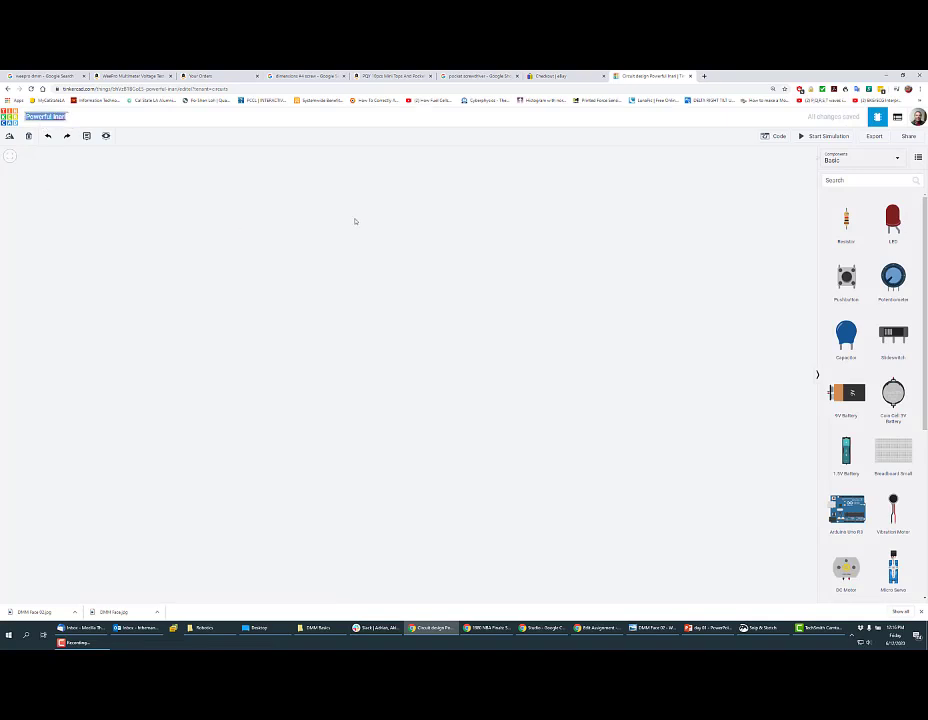
{"action": "type", "text": "B"}
{"action": "type", "text": "asic Breadboard"}
{"action": "type", "text": " 02"}
{"action": "key", "text": "Return"}
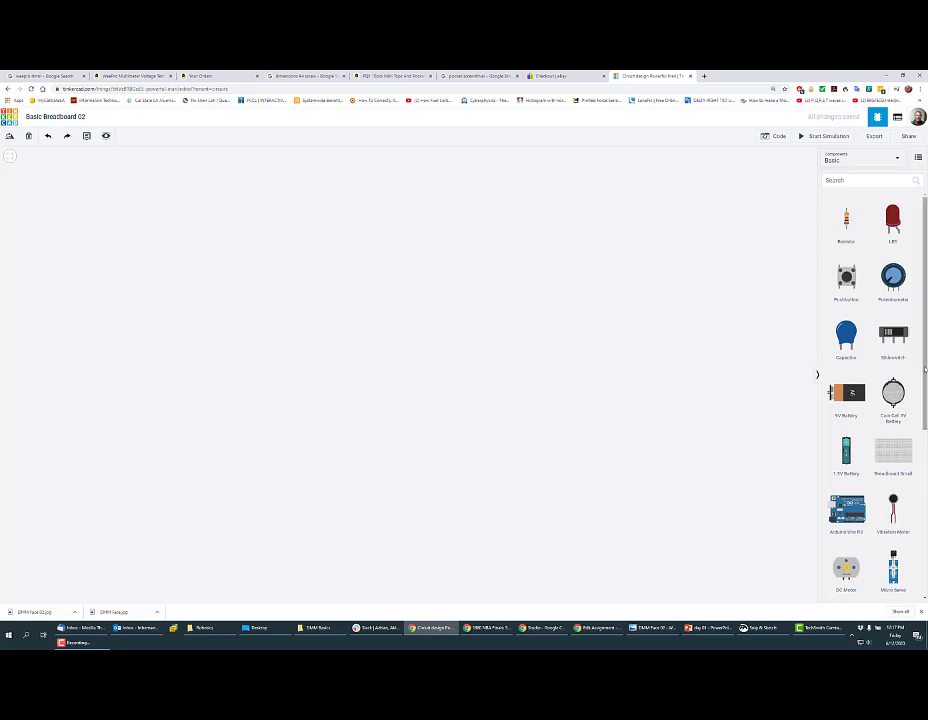
Show the full set of available components, and return the component library to the Basic set.
{"action": "left_click_drag", "start_coordinate": [920, 375], "coordinate": [920, 288]}
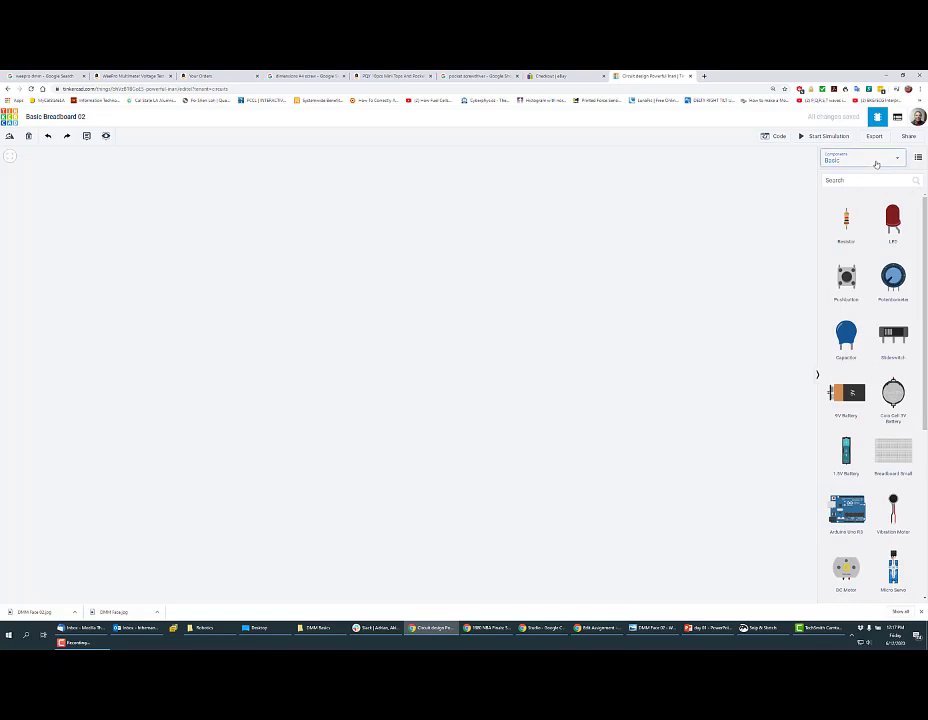
{"action": "left_click", "coordinate": [876, 162]}
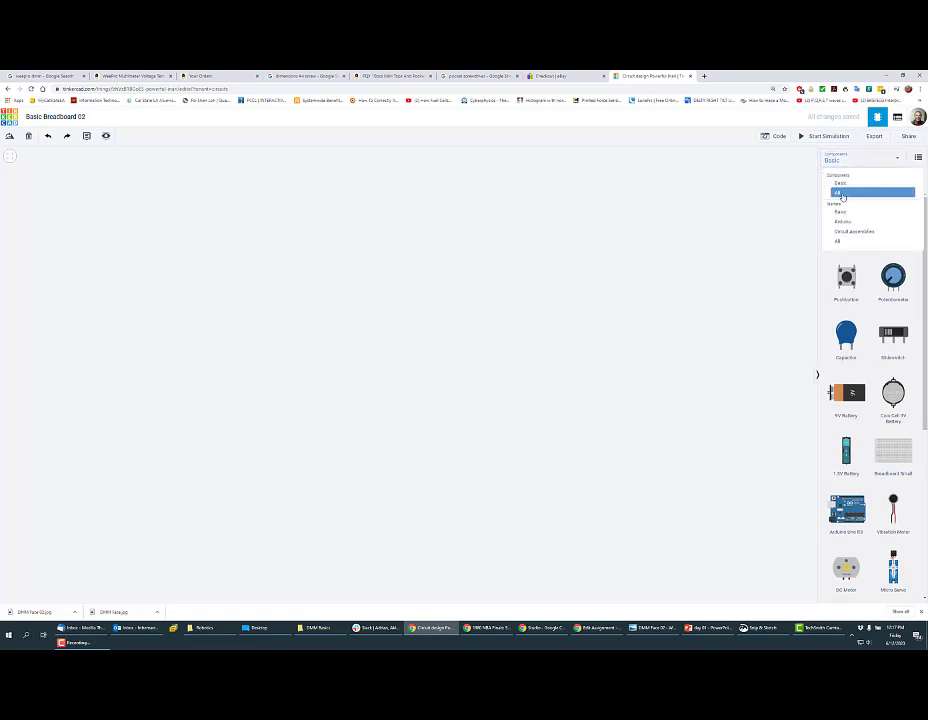
{"action": "left_click", "coordinate": [843, 196]}
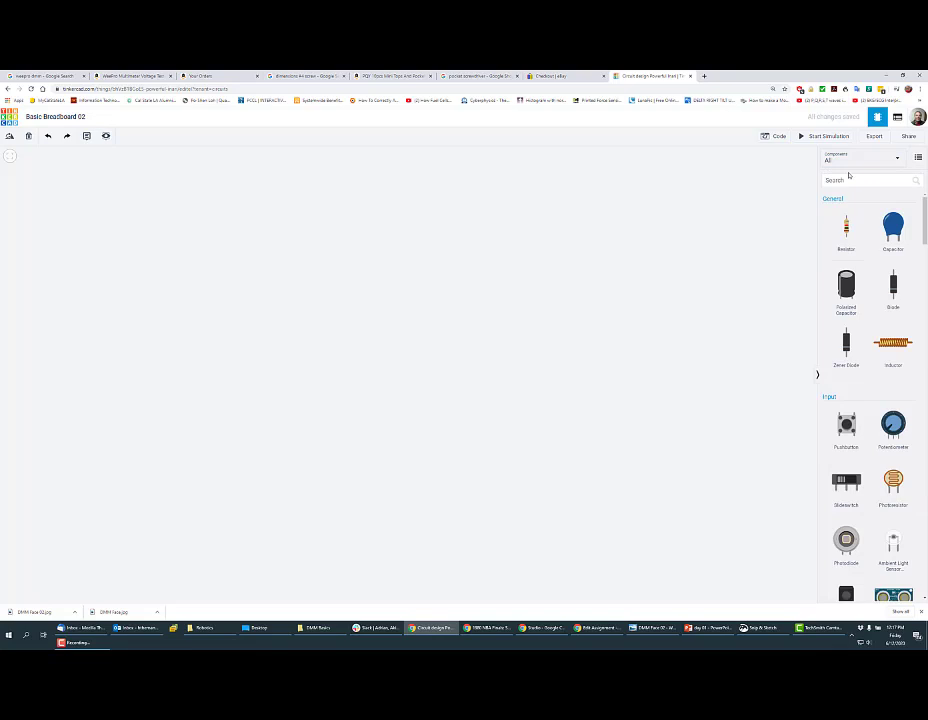
{"action": "left_click", "coordinate": [845, 163]}
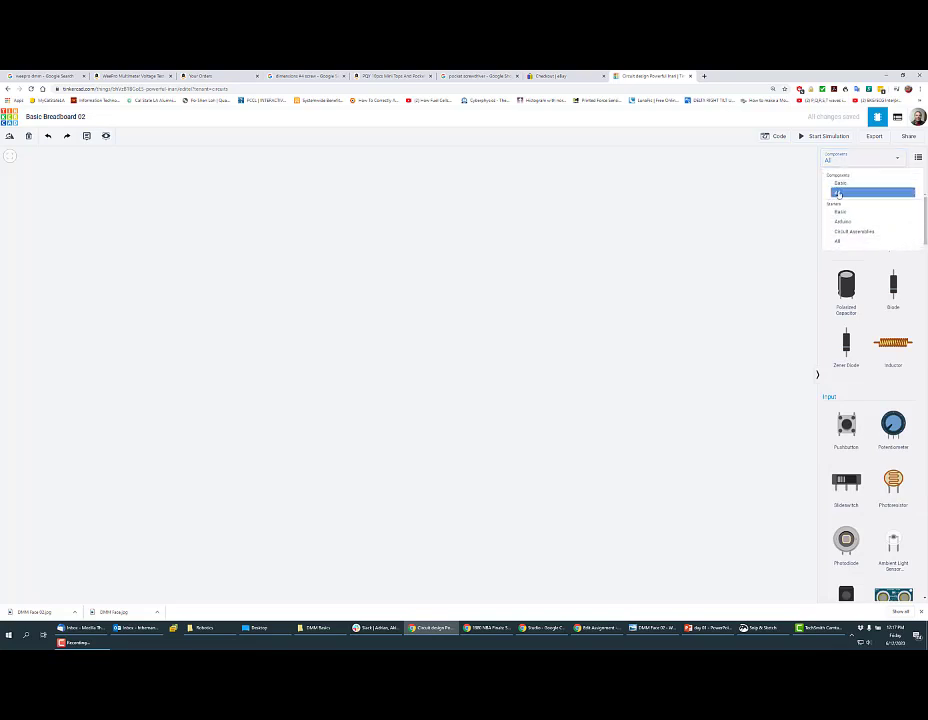
{"action": "left_click", "coordinate": [838, 185]}
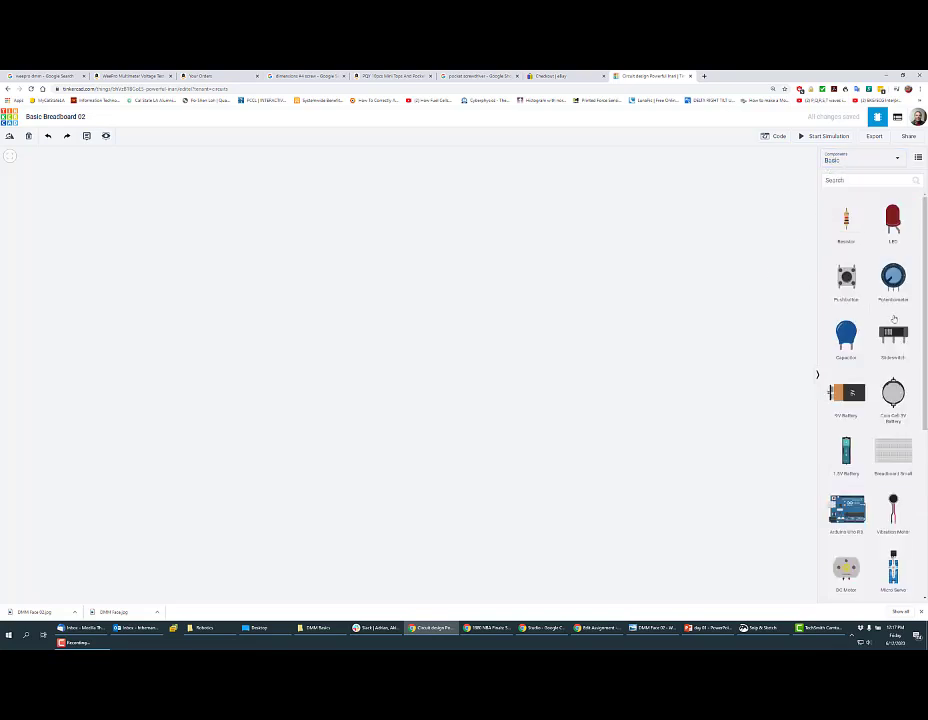
Place a small breadboard on the empty workspace, cancelling any stray wire.
{"action": "left_click", "coordinate": [896, 454]}
{"action": "left_click", "coordinate": [386, 349]}
{"action": "left_click", "coordinate": [408, 331]}
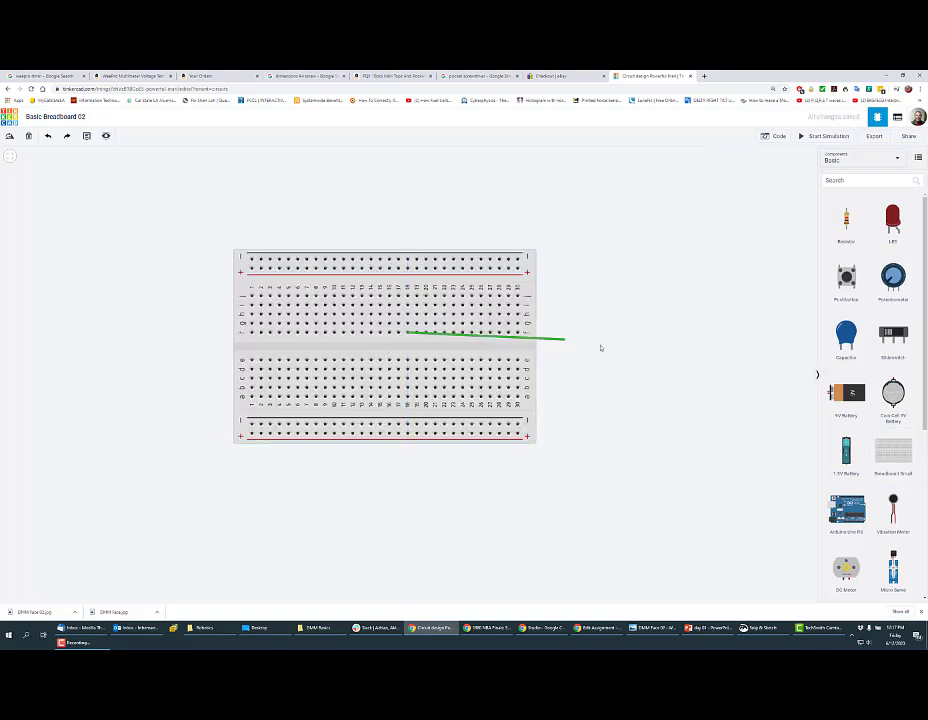
{"action": "key", "text": "Escape"}
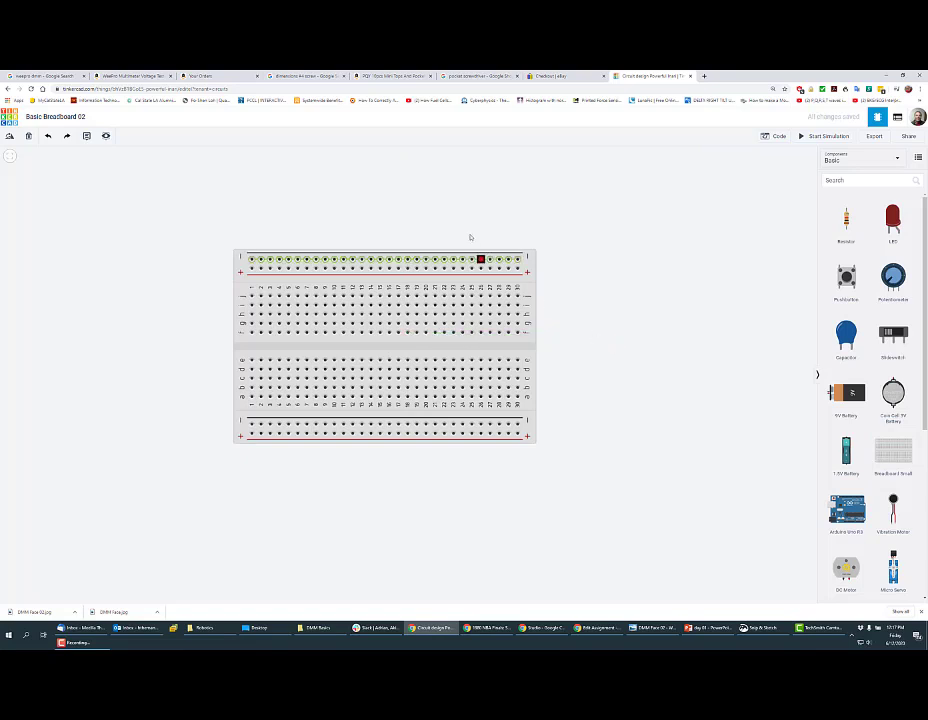
{"action": "left_click", "coordinate": [371, 305]}
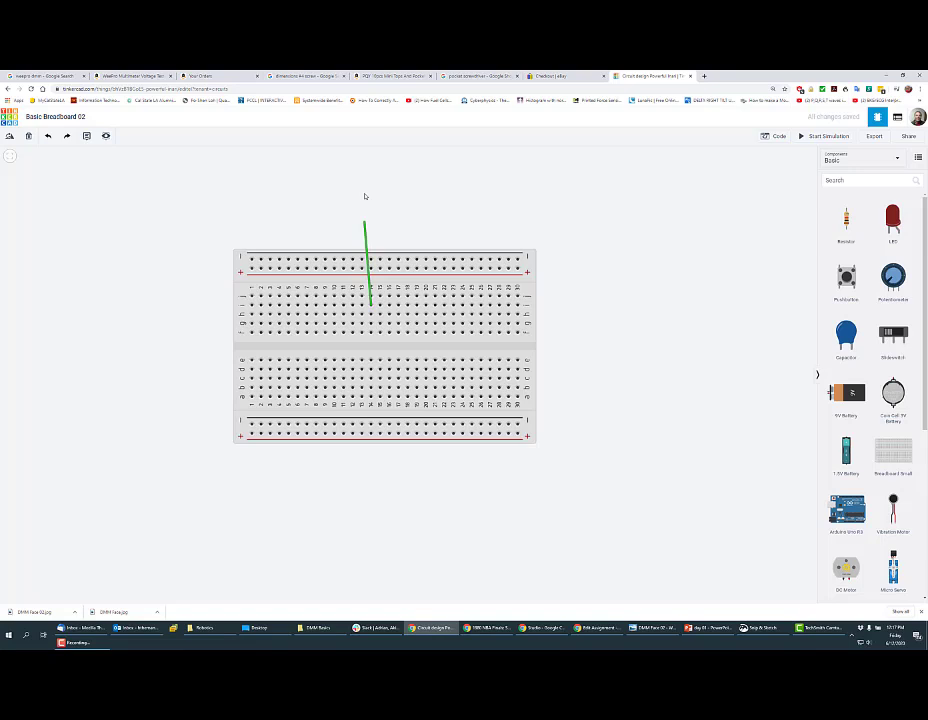
{"action": "left_click", "coordinate": [455, 191]}
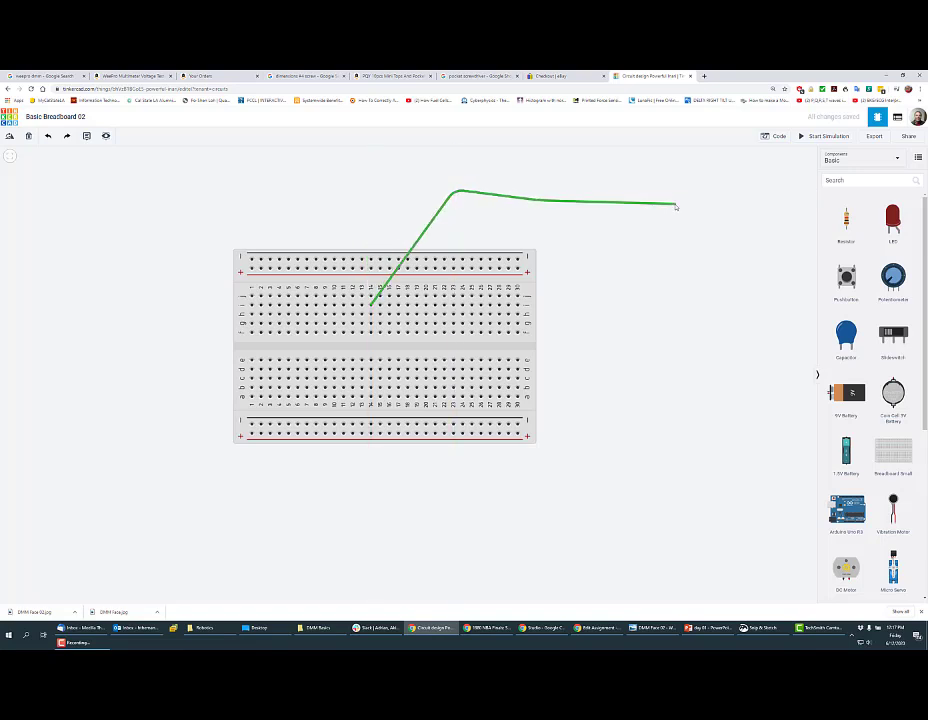
{"action": "key", "text": "Escape"}
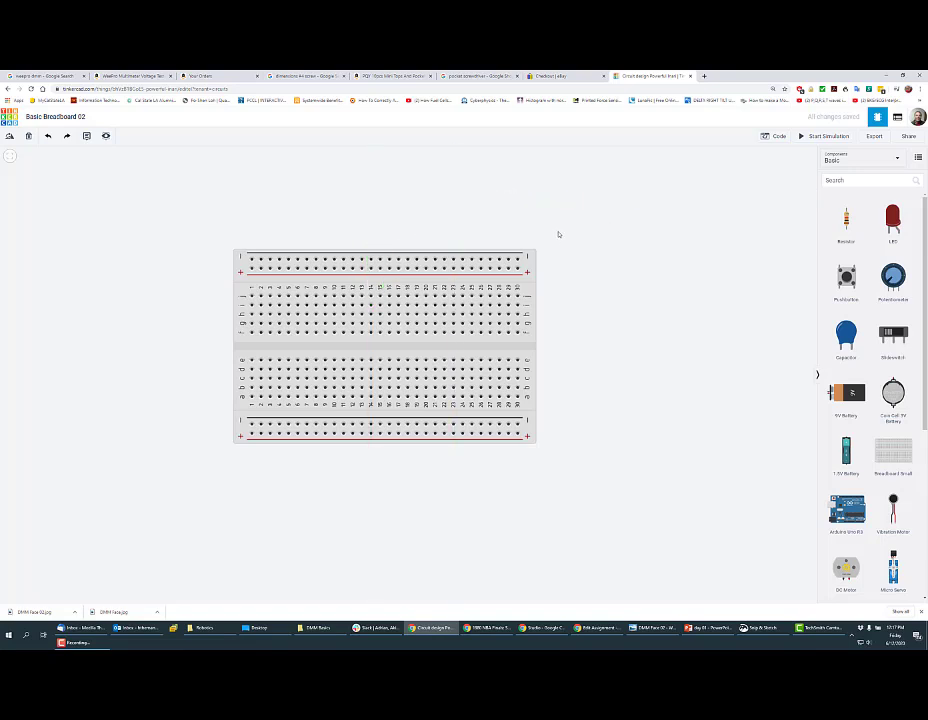
Move the breadboard toward the middle of the workspace, leaving room for a battery beside it.
{"action": "left_click_drag", "start_coordinate": [533, 265], "coordinate": [617, 277]}
{"action": "left_click", "coordinate": [712, 272]}
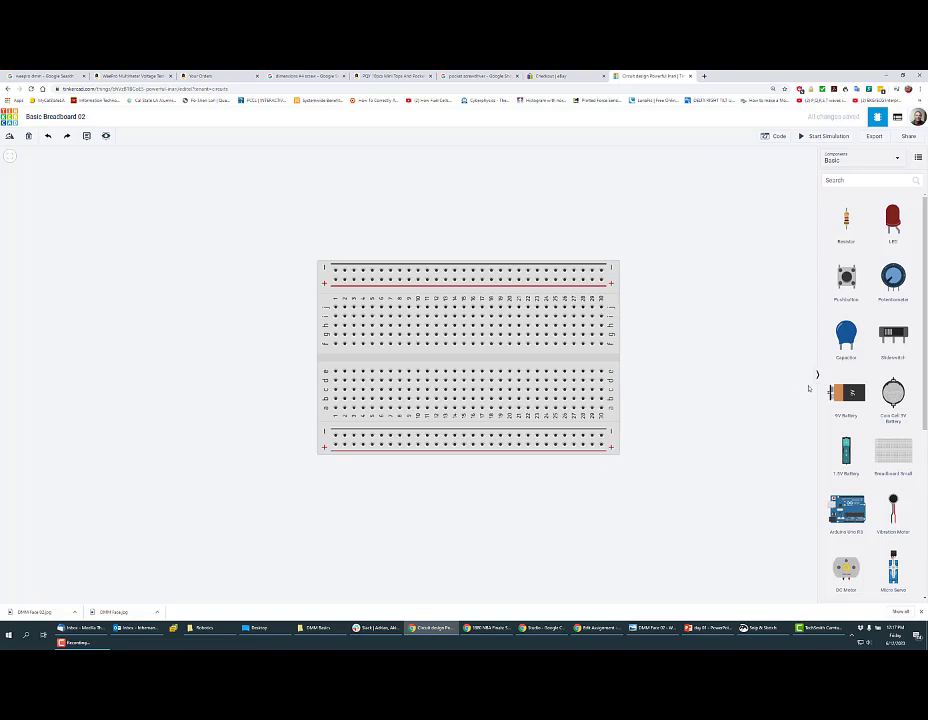
Add a 9V battery on the left of the breadboard and rotate it 180 degrees so its terminals face the board.
{"action": "left_click_drag", "start_coordinate": [846, 392], "coordinate": [38, 363]}
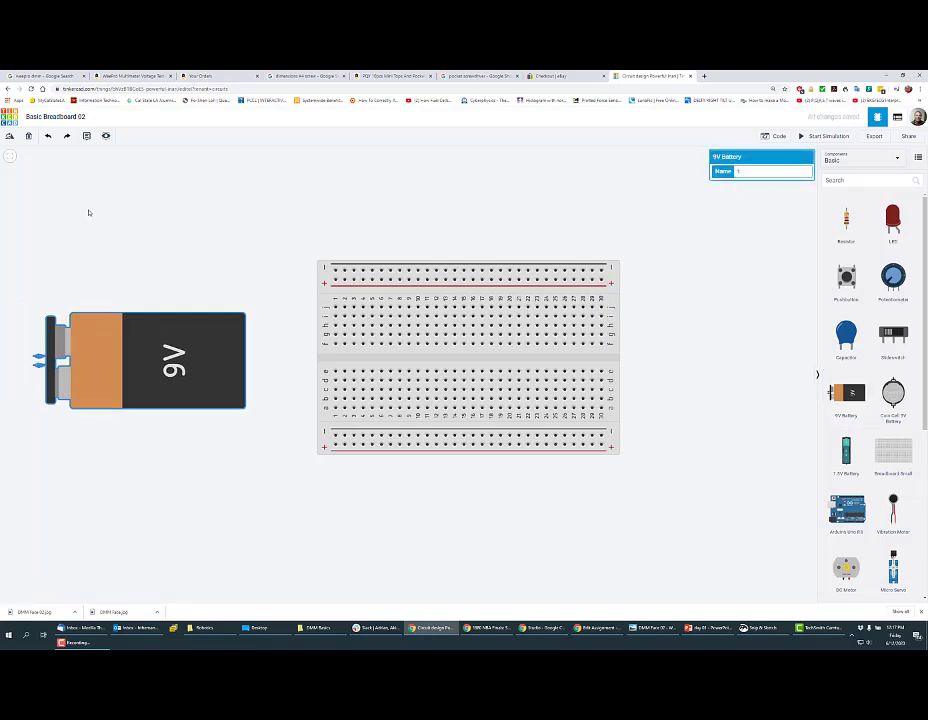
{"action": "left_click", "coordinate": [9, 136]}
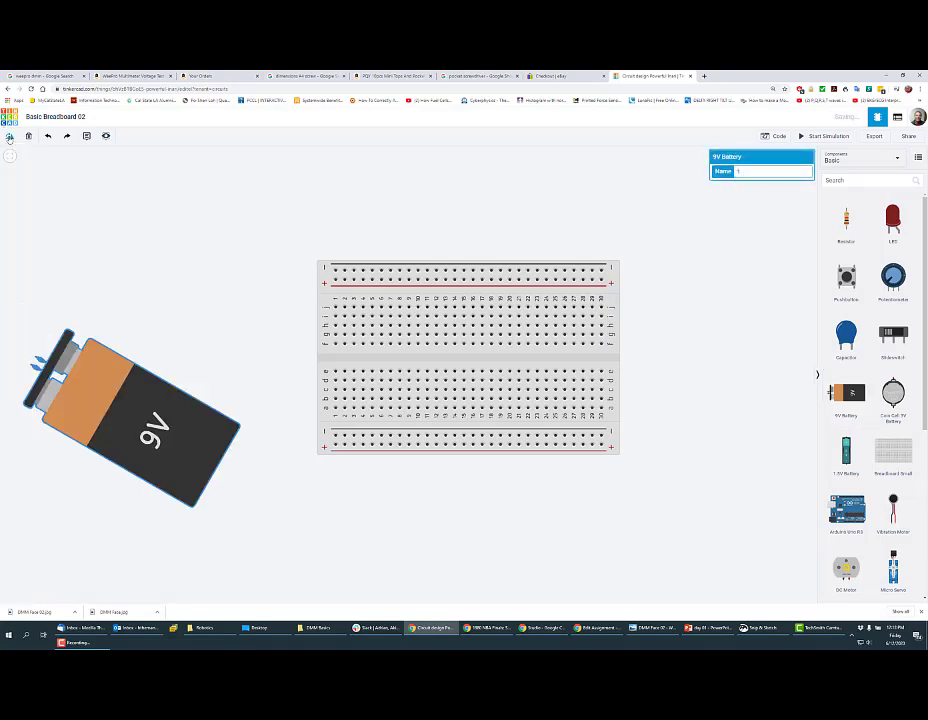
{"action": "left_click", "coordinate": [9, 136]}
{"action": "left_click", "coordinate": [9, 136]}
{"action": "left_click", "coordinate": [9, 136]}
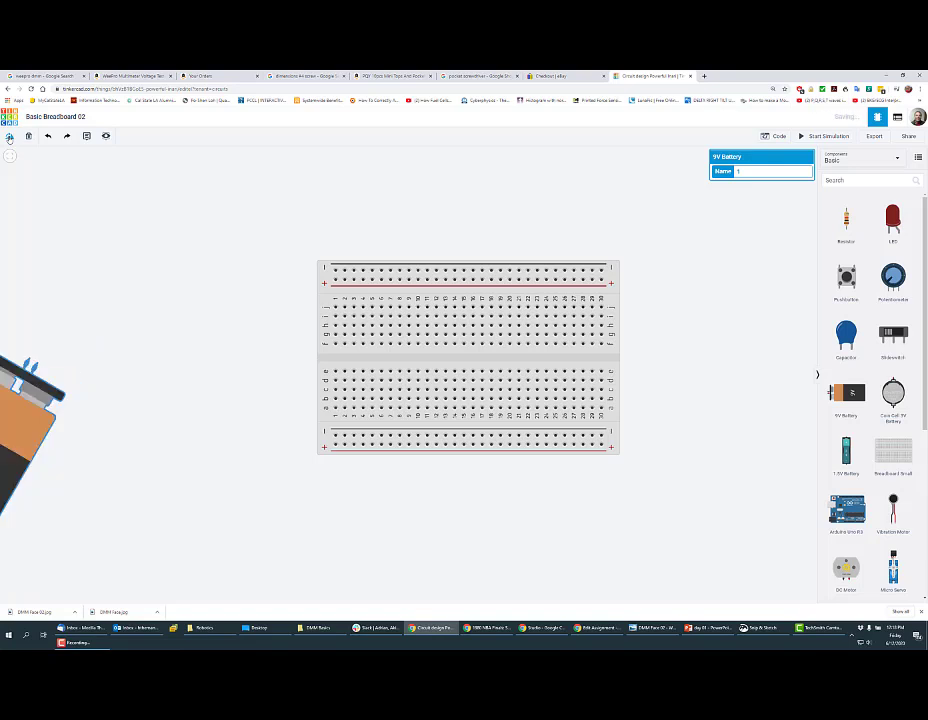
{"action": "left_click", "coordinate": [9, 136]}
{"action": "left_click", "coordinate": [9, 136]}
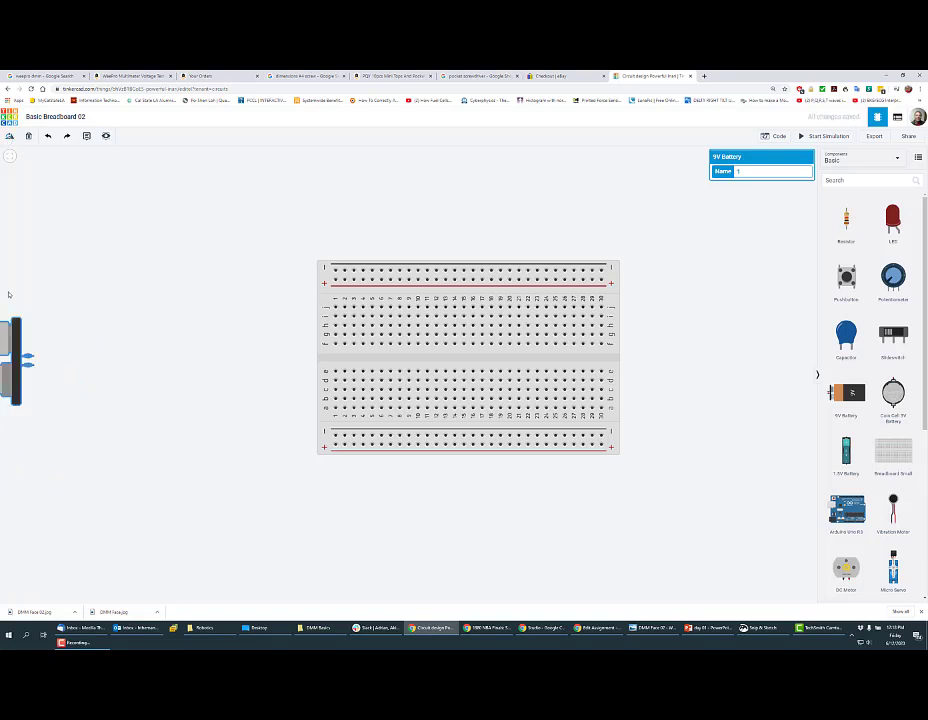
Move the rotated 9V battery fully into view, leaving a gap between its terminals and the breadboard's left edge.
{"action": "left_click_drag", "start_coordinate": [35, 338], "coordinate": [216, 339]}
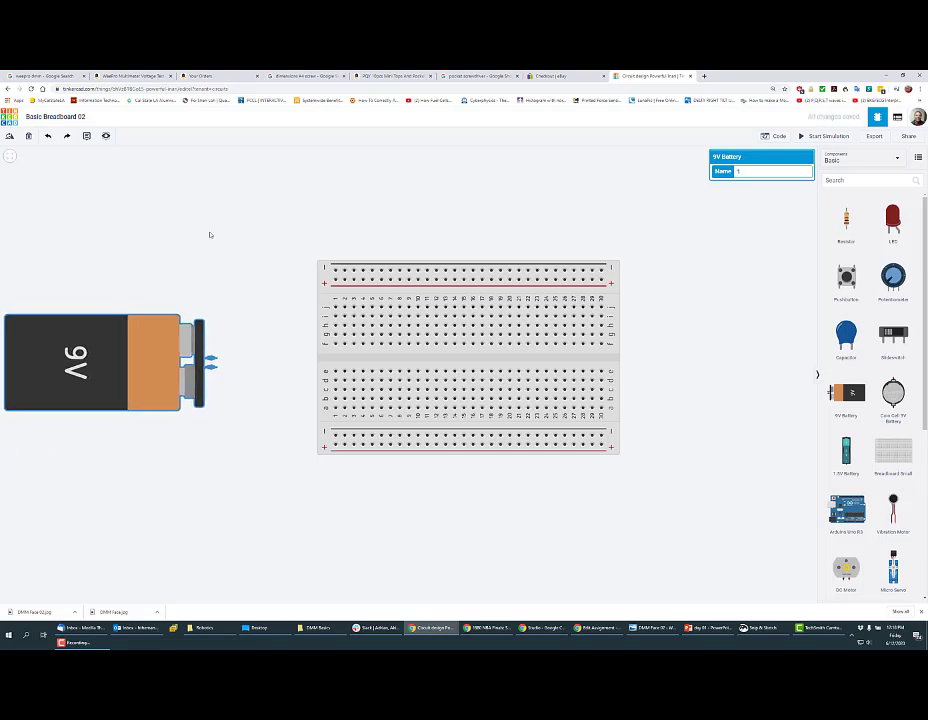
{"action": "key", "text": "minus"}
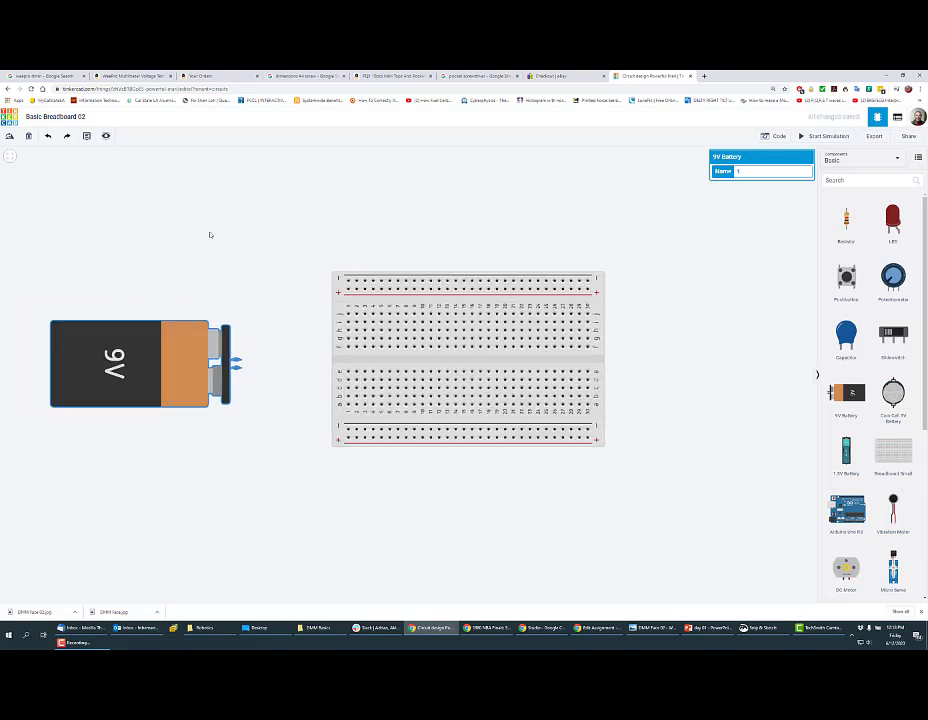
{"action": "key", "text": "plus"}
{"action": "key", "text": "minus"}
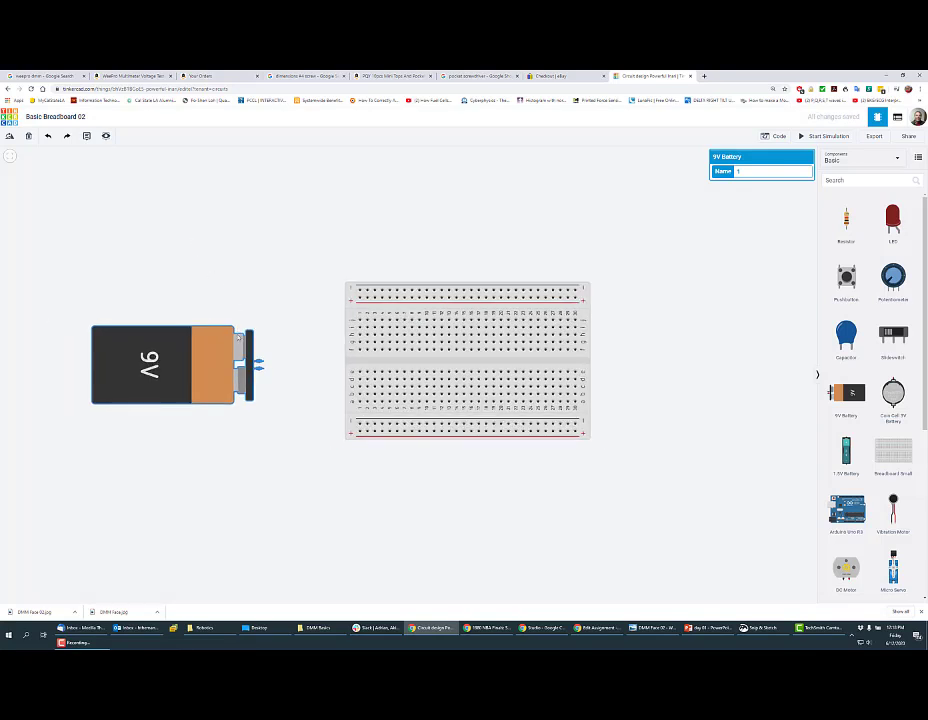
{"action": "left_click_drag", "start_coordinate": [238, 338], "coordinate": [223, 340]}
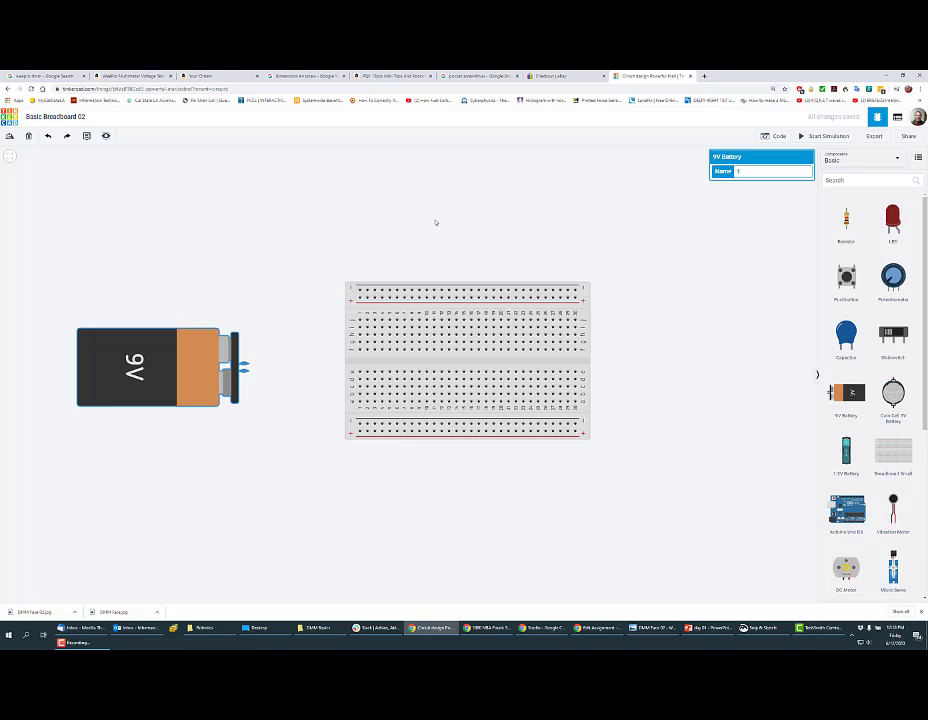
{"action": "left_click", "coordinate": [166, 243]}
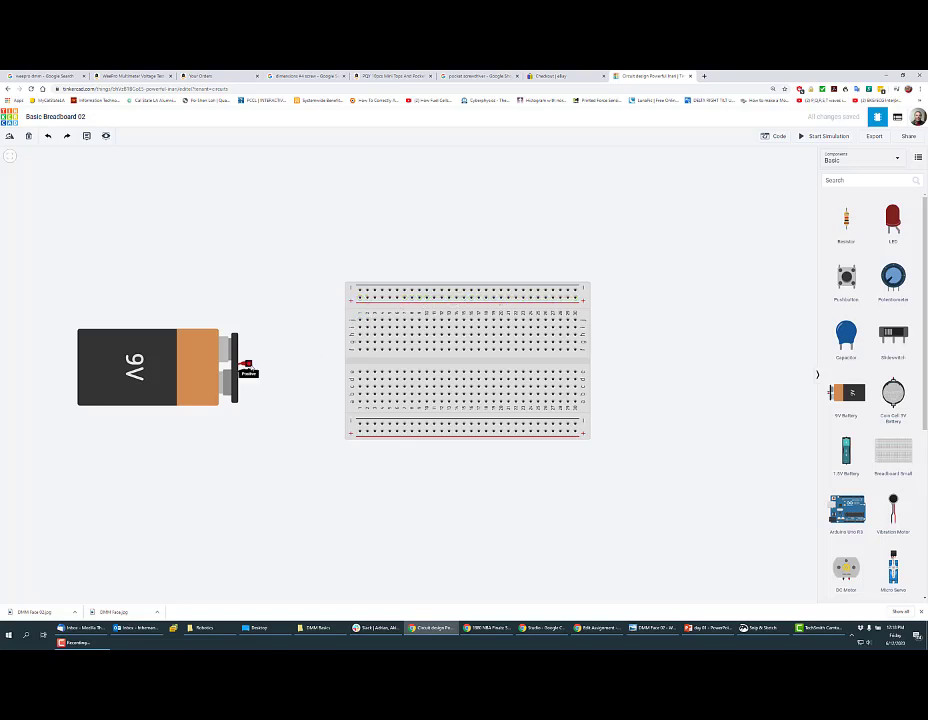
Wire the battery's positive terminal to the first hole of the breadboard's upper positive rail.
{"action": "left_click", "coordinate": [246, 364]}
{"action": "left_click", "coordinate": [359, 297]}
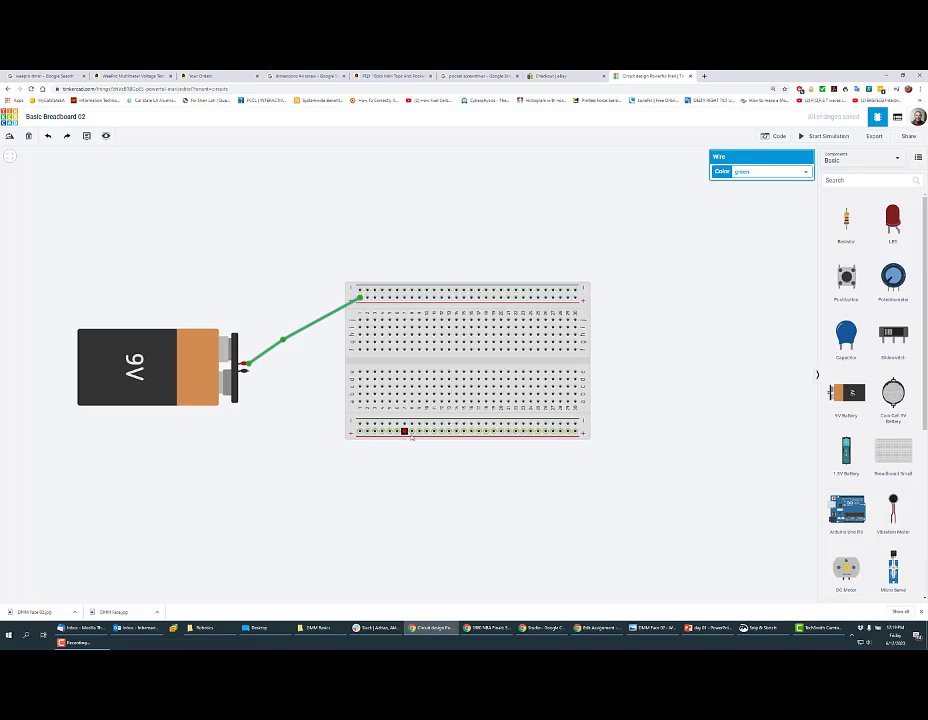
{"action": "left_click", "coordinate": [308, 186]}
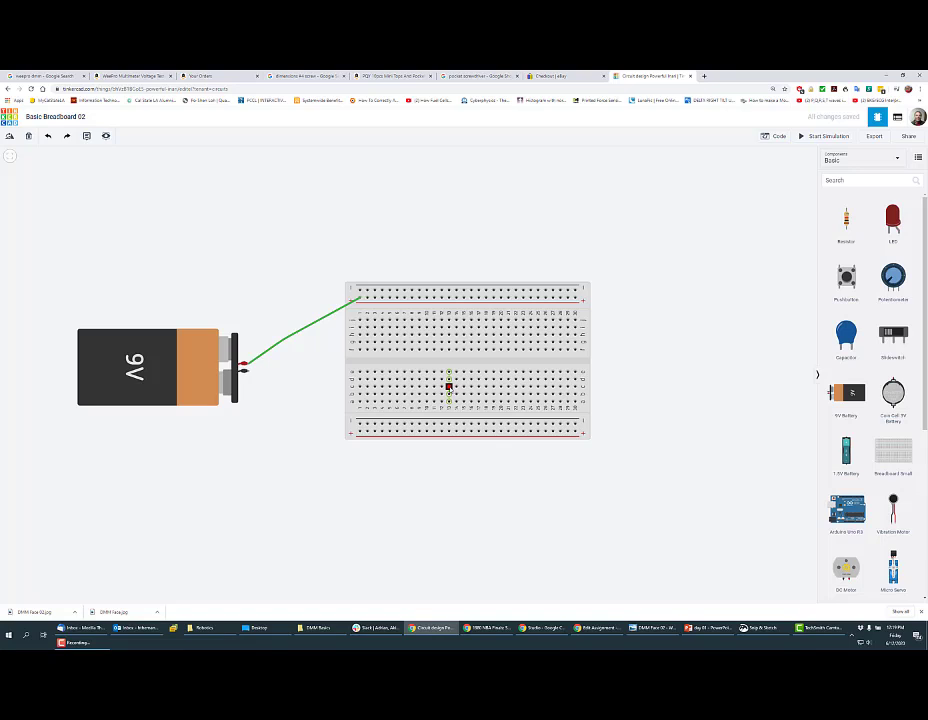
{"action": "left_click", "coordinate": [449, 386]}
{"action": "left_click", "coordinate": [537, 392]}
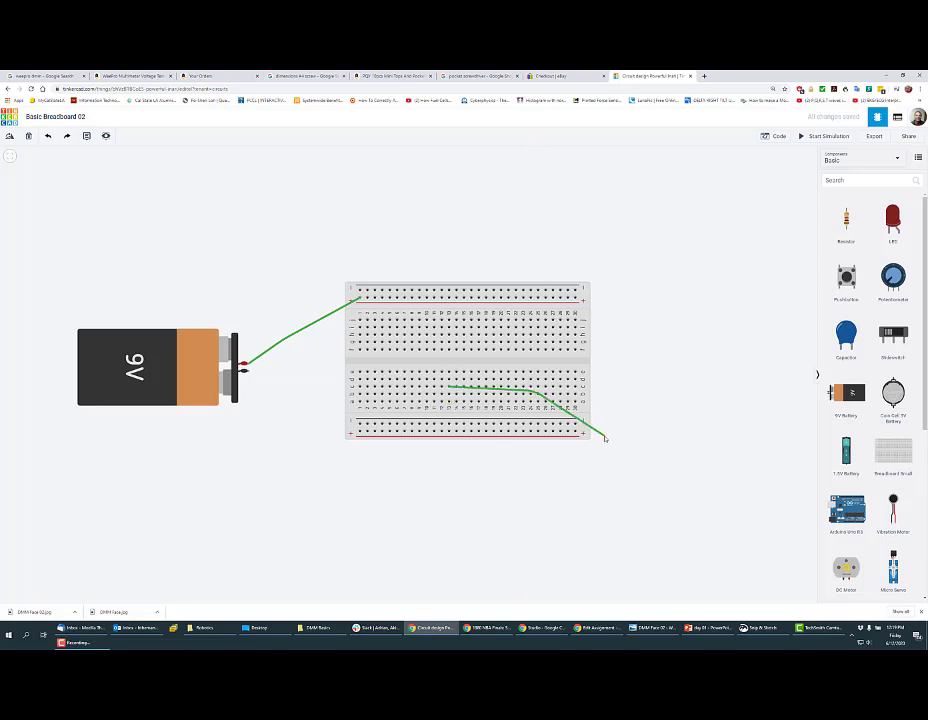
{"action": "left_click", "coordinate": [603, 433]}
{"action": "key", "text": "Escape"}
Delete the green wire between the battery's positive terminal and the breadboard's upper positive rail.
{"action": "left_click", "coordinate": [321, 321]}
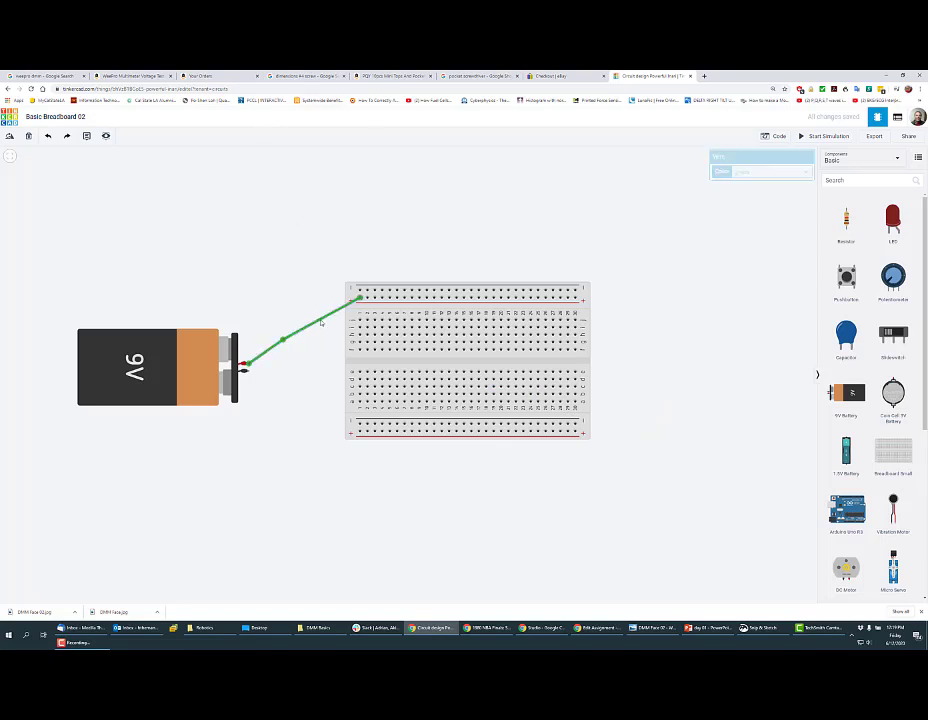
{"action": "key", "text": "Delete"}
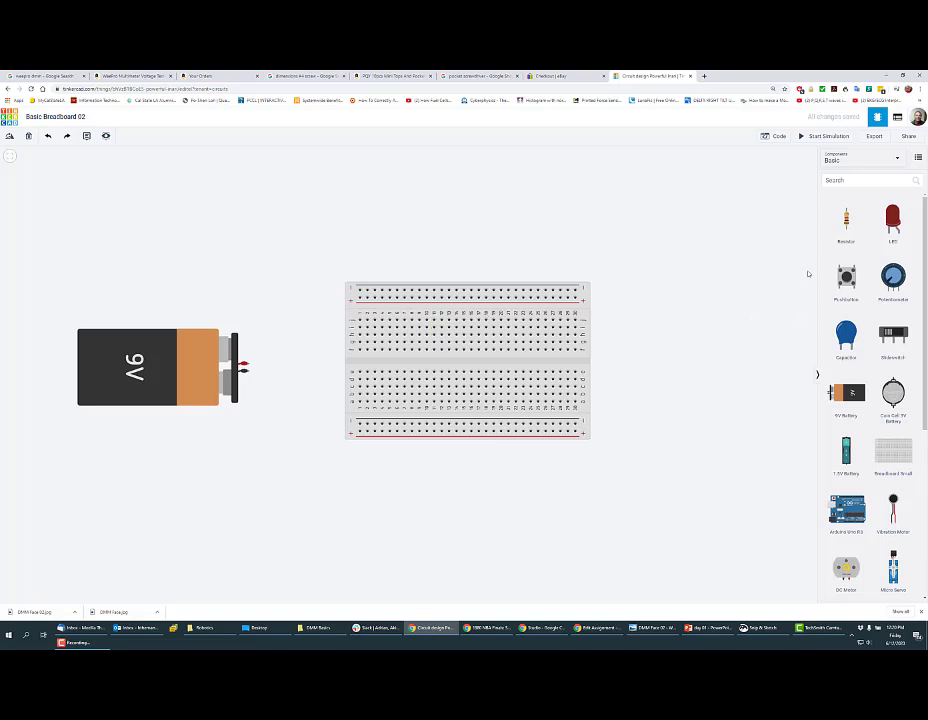
Place three resistors across the breadboard's center gap at columns 10, 15 and 20.
{"action": "left_click_drag", "start_coordinate": [846, 220], "coordinate": [427, 356]}
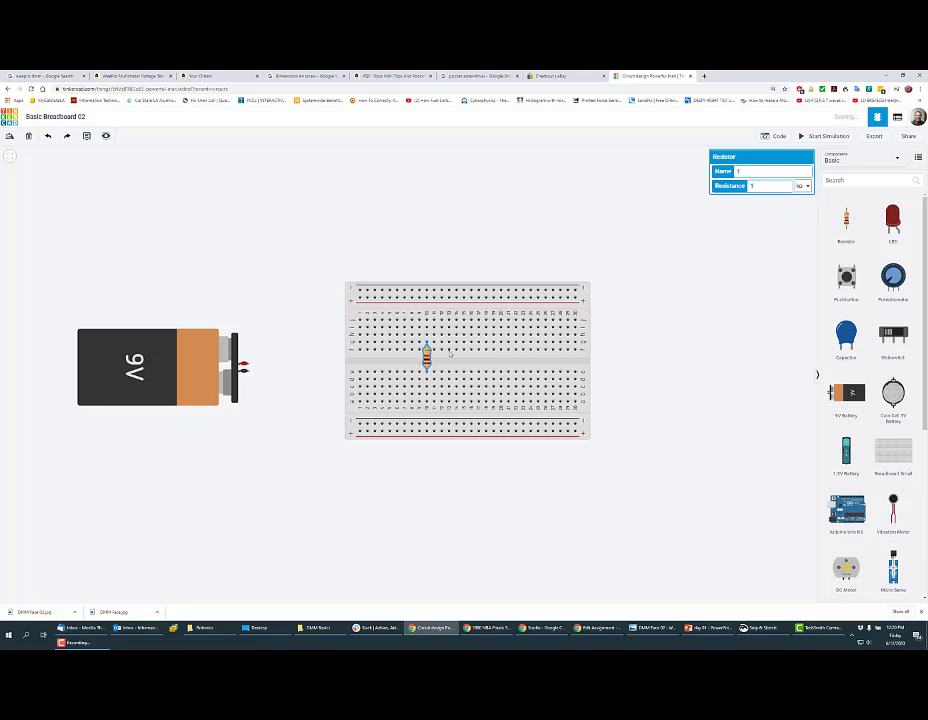
{"action": "left_click", "coordinate": [703, 321]}
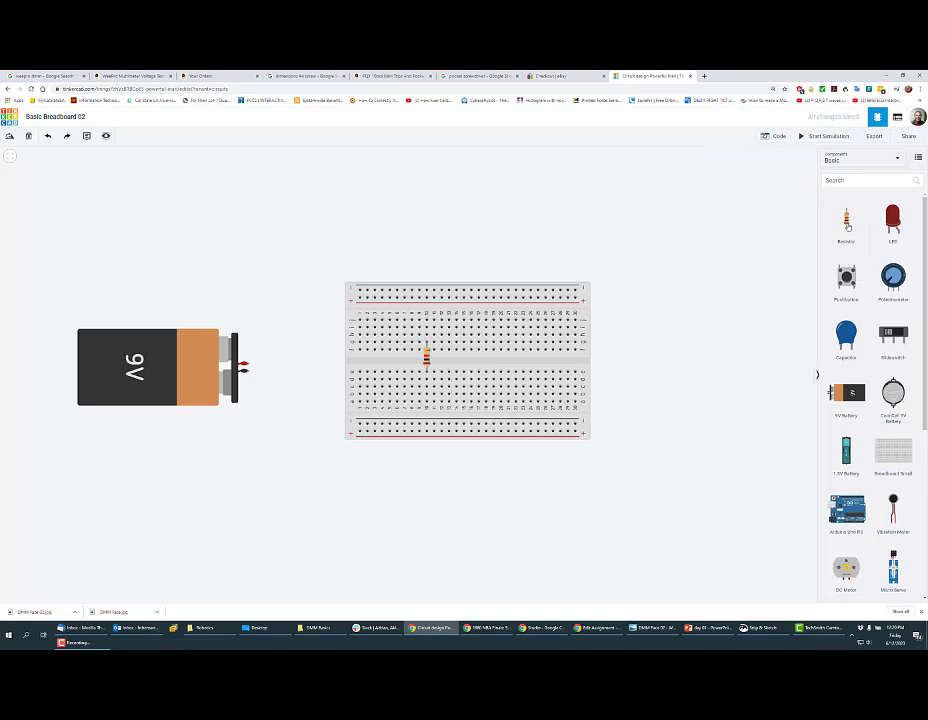
{"action": "left_click_drag", "start_coordinate": [846, 224], "coordinate": [464, 352]}
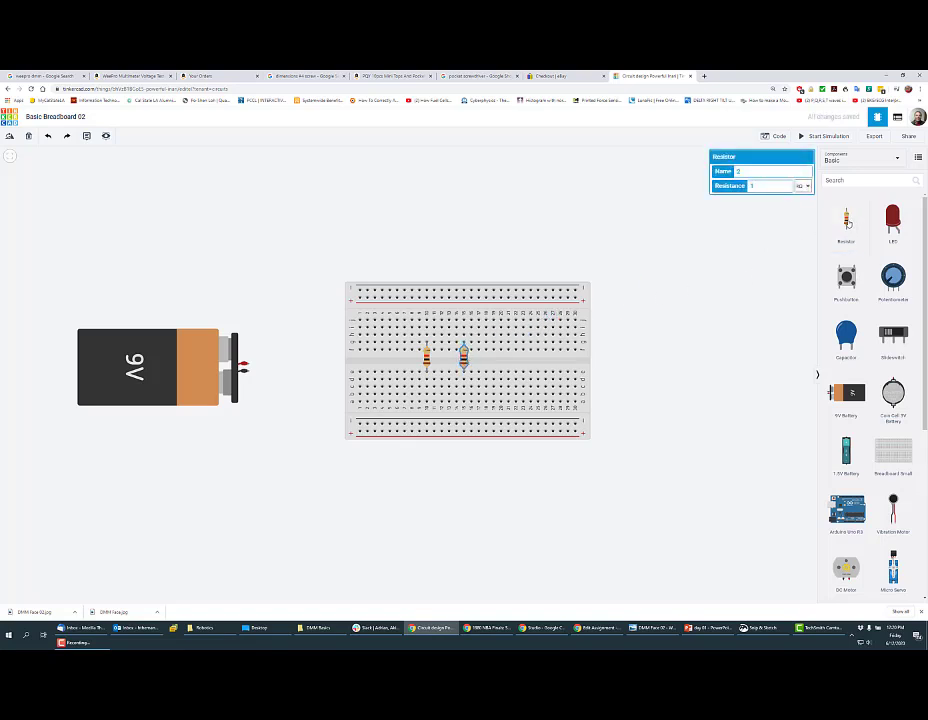
{"action": "left_click_drag", "start_coordinate": [837, 233], "coordinate": [500, 358]}
Remove all three resistors from the breadboard, moving the one in column 10 off the board before deleting it.
{"action": "left_click", "coordinate": [426, 358]}
{"action": "left_click_drag", "start_coordinate": [426, 357], "coordinate": [408, 232]}
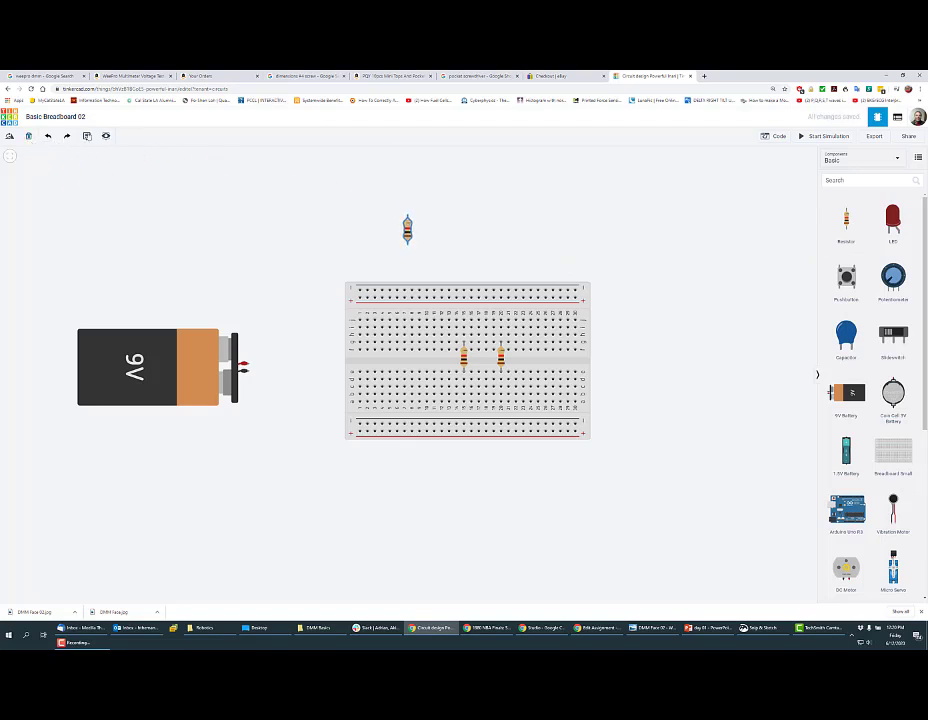
{"action": "left_click", "coordinate": [31, 137]}
{"action": "left_click", "coordinate": [464, 358]}
{"action": "left_click", "coordinate": [464, 358]}
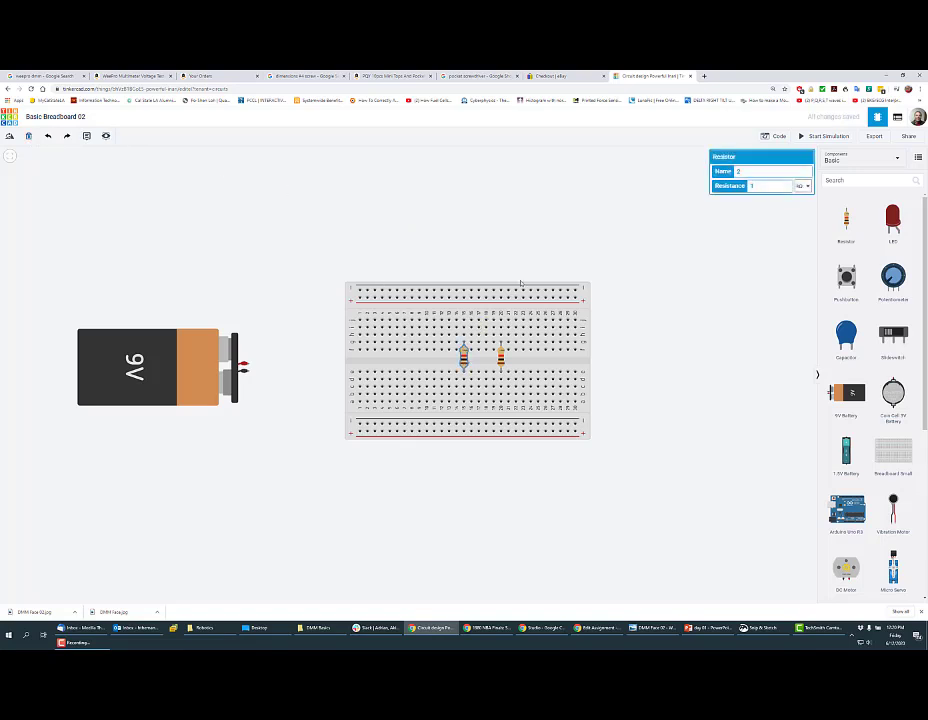
{"action": "key", "text": "Delete"}
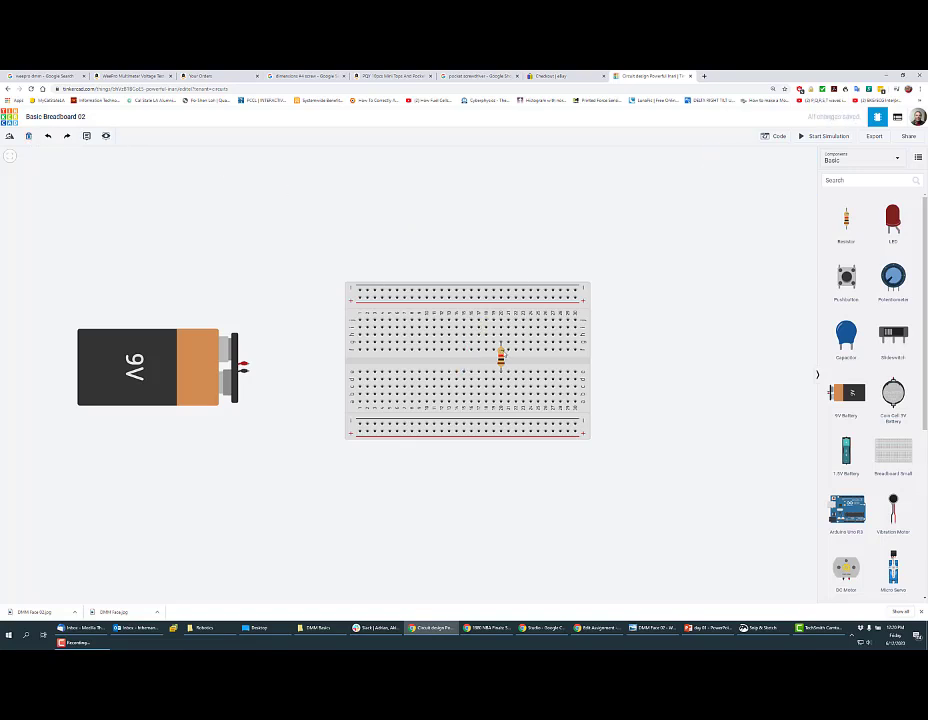
{"action": "left_click", "coordinate": [500, 357]}
{"action": "key", "text": "Delete"}
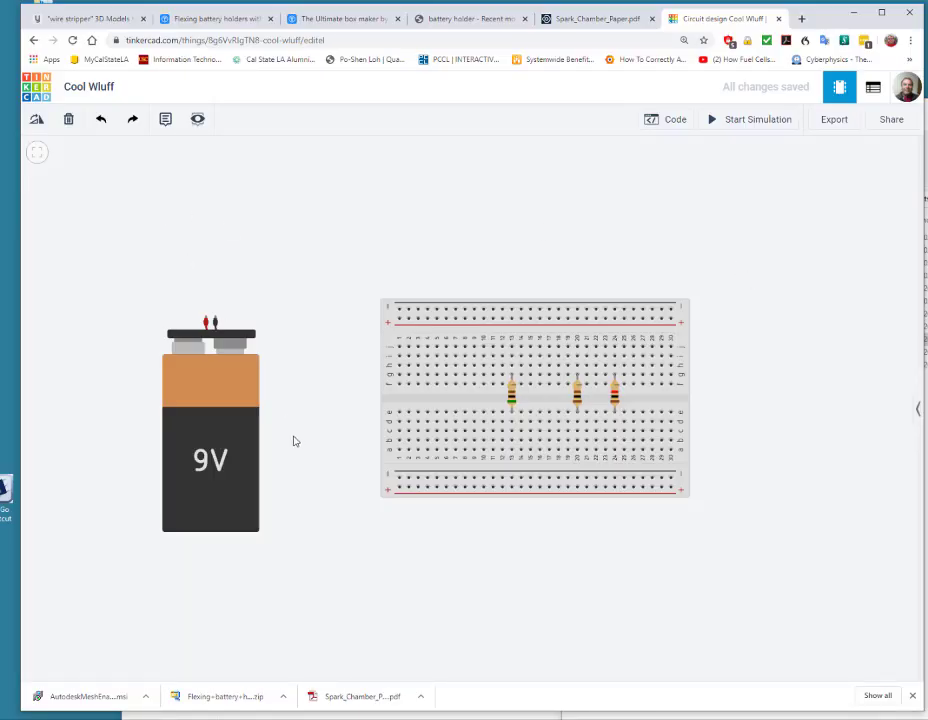
Link both negative rails through column 1 with wires from lower rail to row a, row e to f, and row j to upper rail.
{"action": "left_click", "coordinate": [399, 479]}
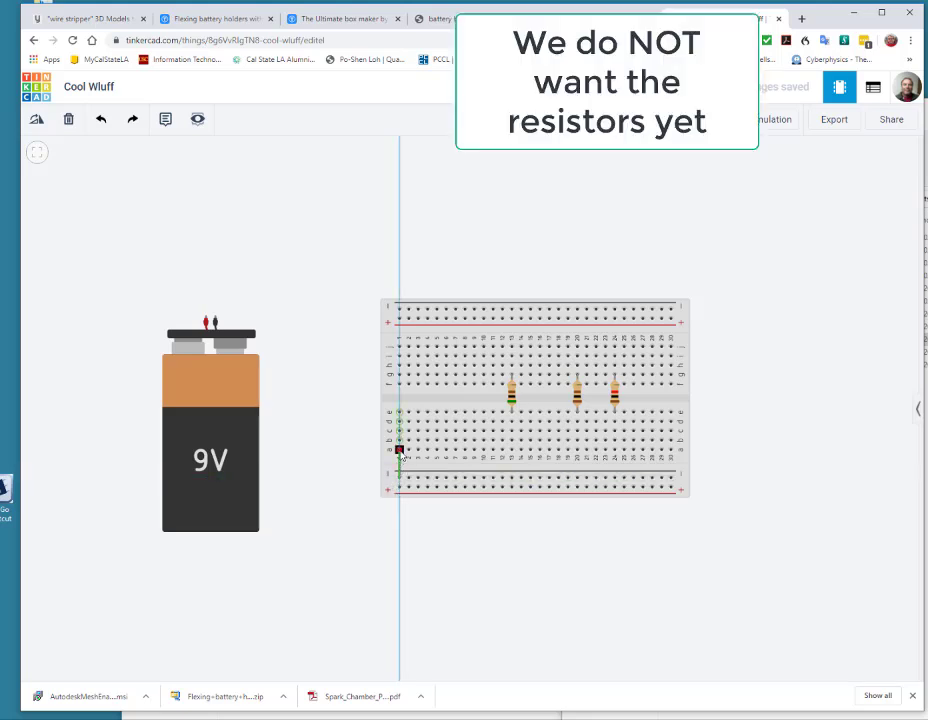
{"action": "left_click", "coordinate": [399, 450]}
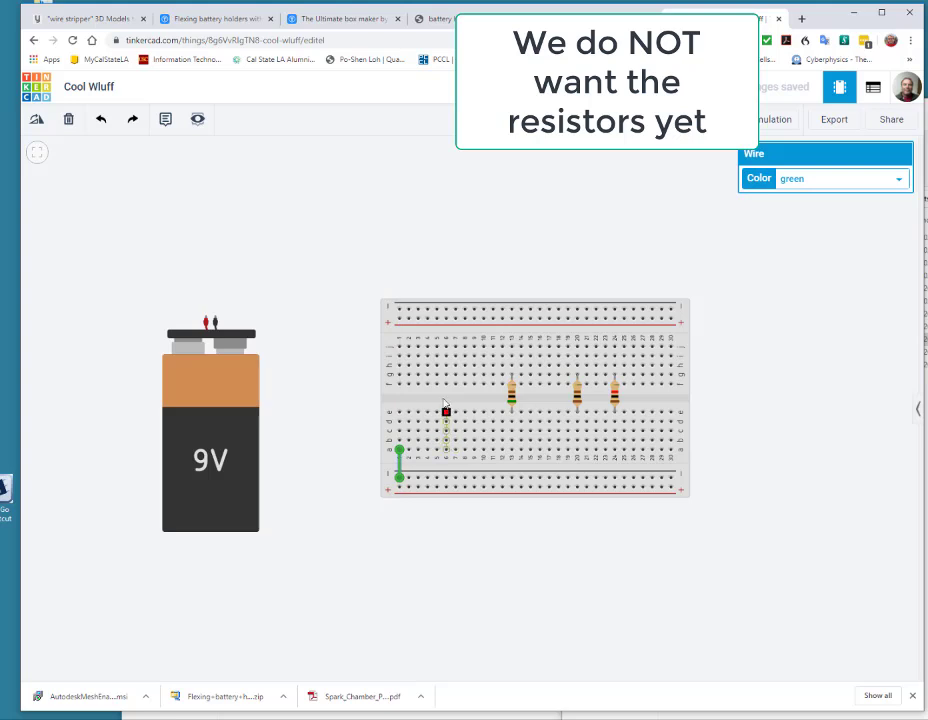
{"action": "left_click", "coordinate": [398, 412]}
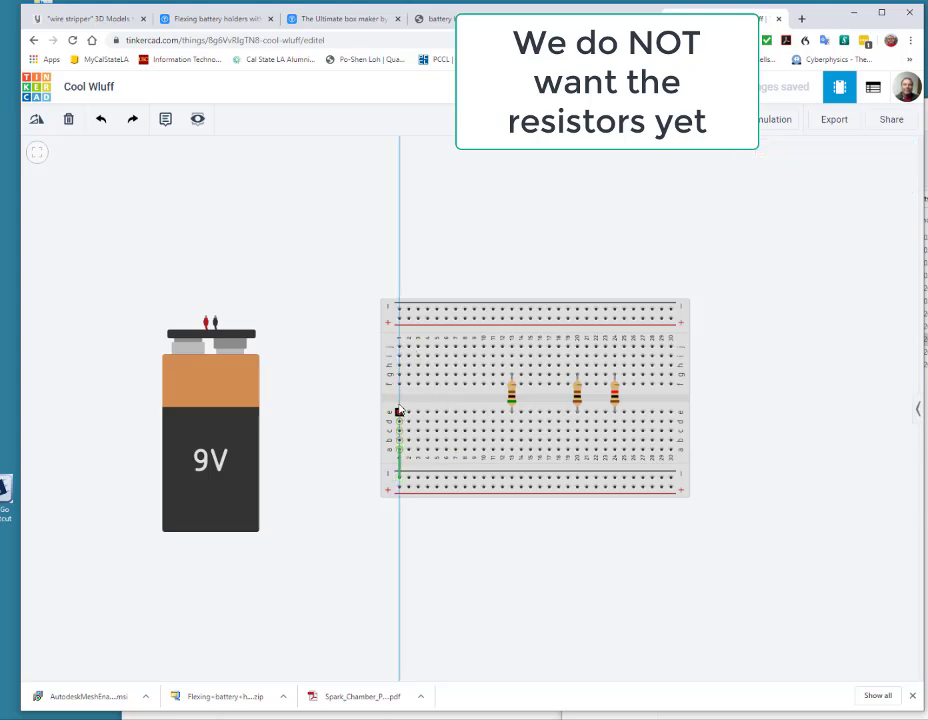
{"action": "left_click", "coordinate": [399, 385]}
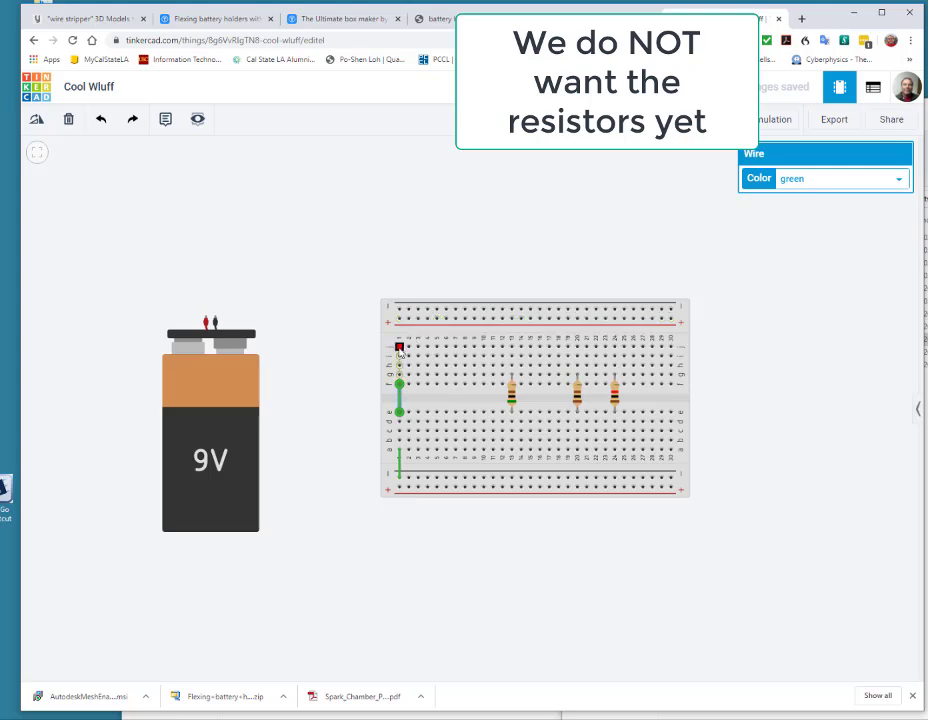
{"action": "left_click", "coordinate": [399, 348]}
{"action": "left_click", "coordinate": [400, 309]}
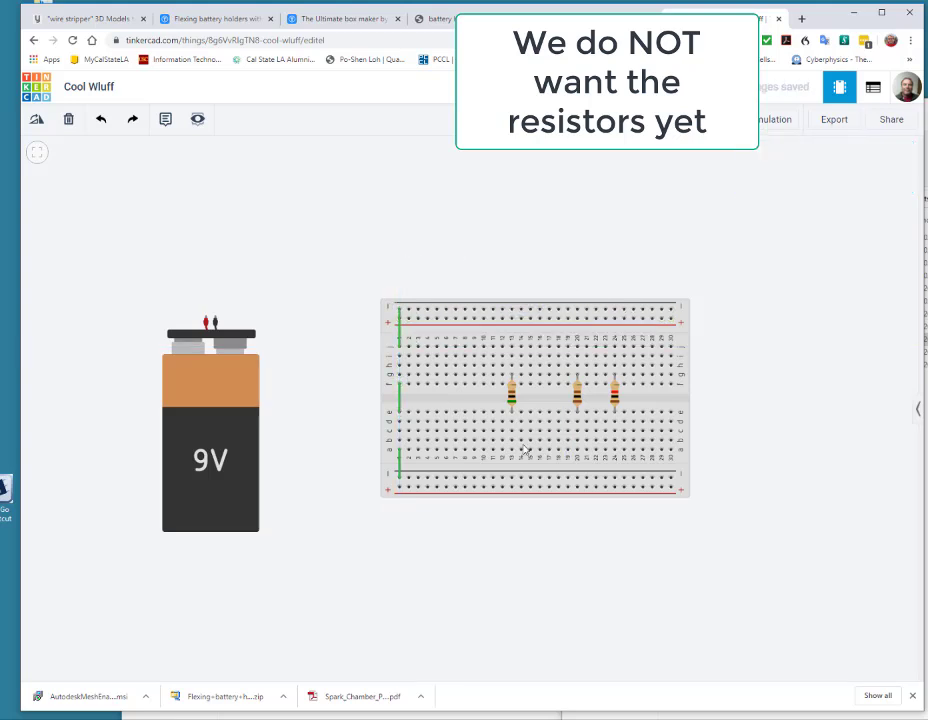
Link both positive rails through column 3 with wires from lower rail to row a, row e to f, and row j to upper rail.
{"action": "left_click", "coordinate": [418, 489]}
{"action": "left_click", "coordinate": [418, 449]}
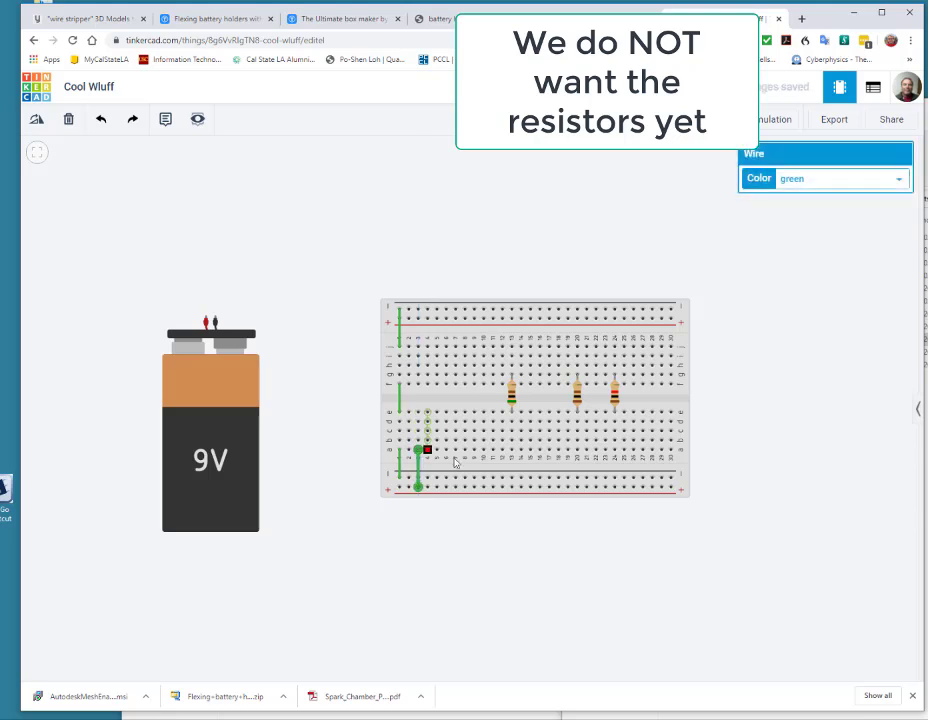
{"action": "left_click", "coordinate": [418, 411]}
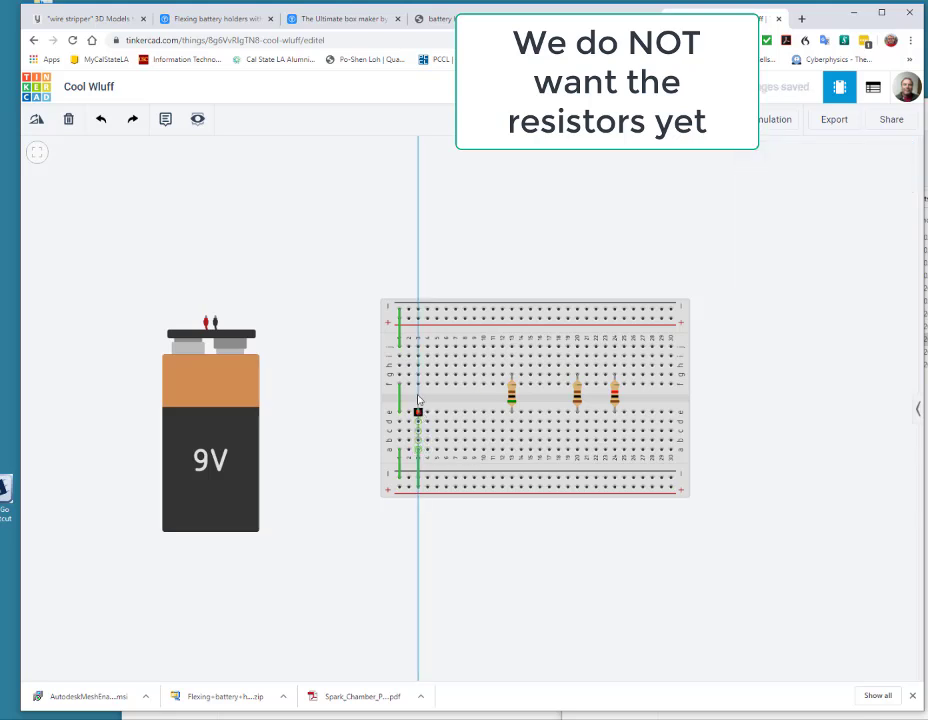
{"action": "left_click", "coordinate": [418, 384]}
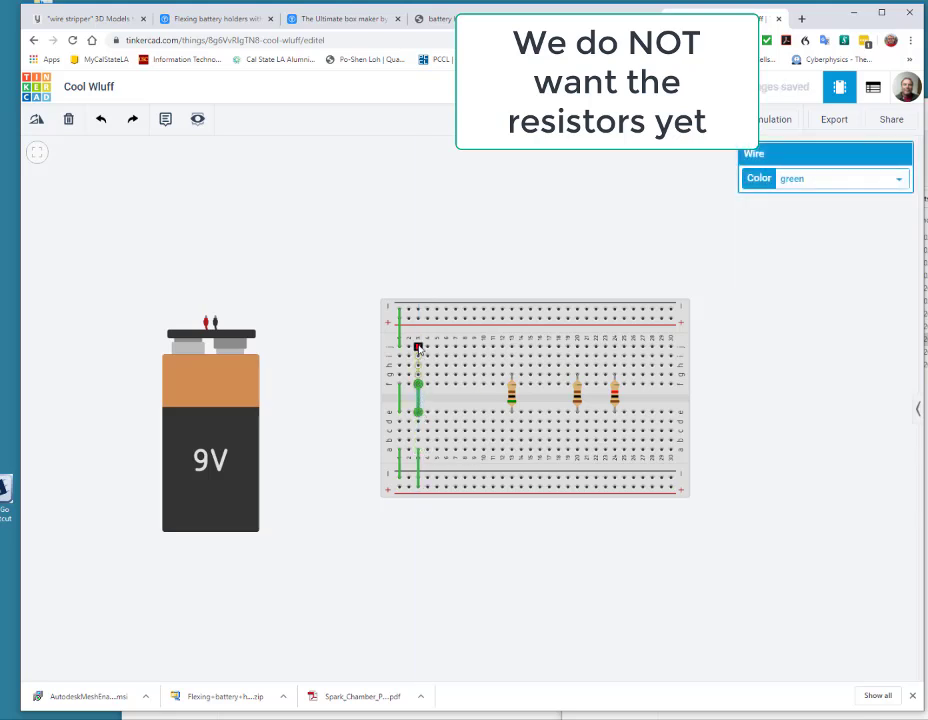
{"action": "left_click", "coordinate": [418, 348]}
{"action": "left_click", "coordinate": [418, 319]}
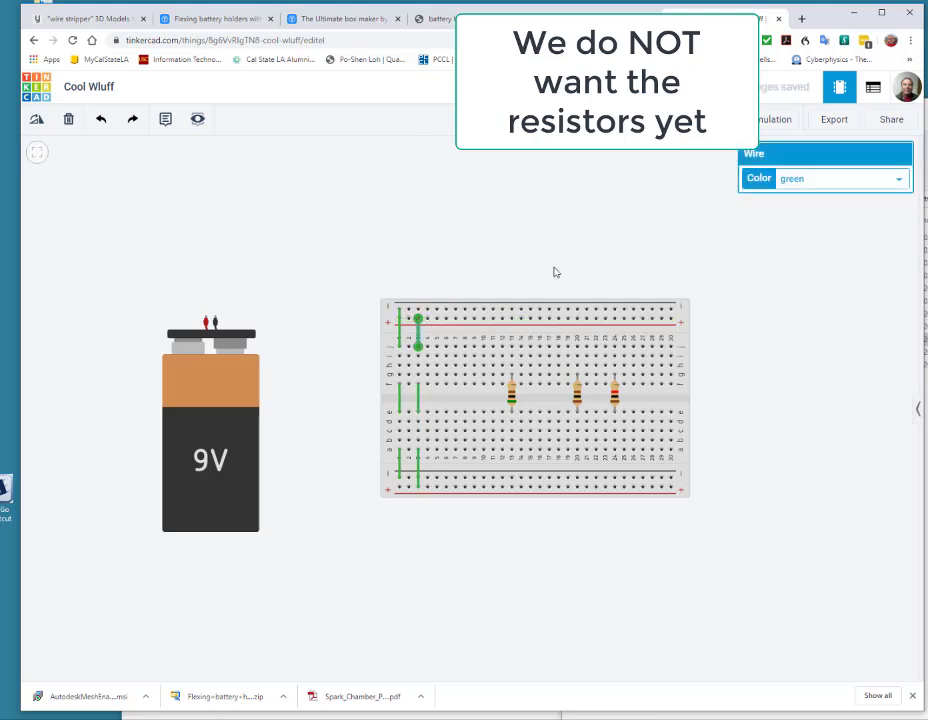
{"action": "left_click", "coordinate": [647, 281]}
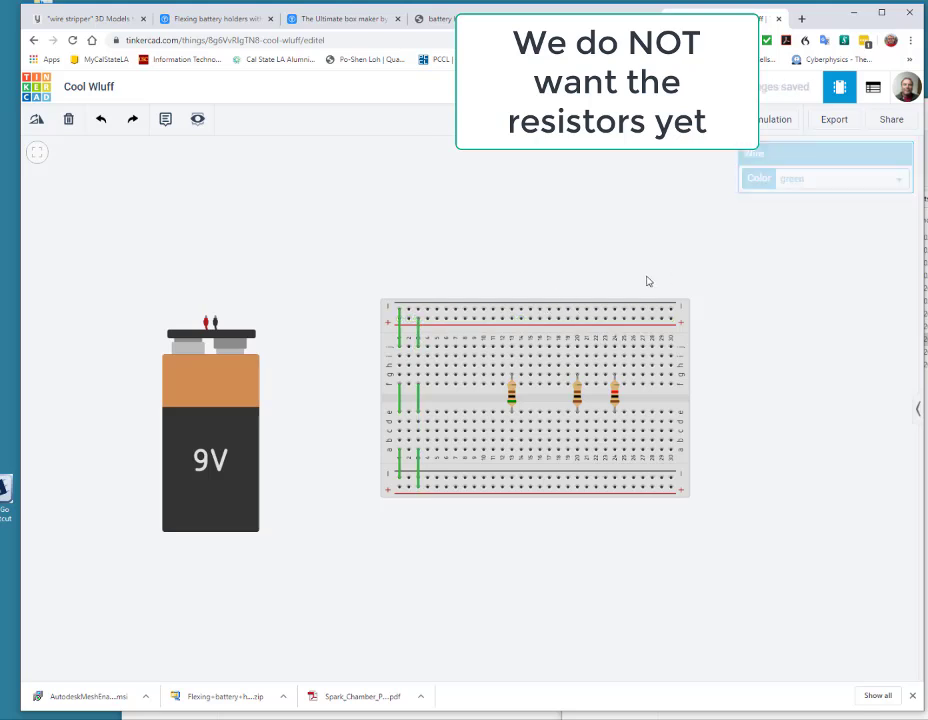
Show the component library and switch it to list all components.
{"action": "left_click", "coordinate": [917, 409]}
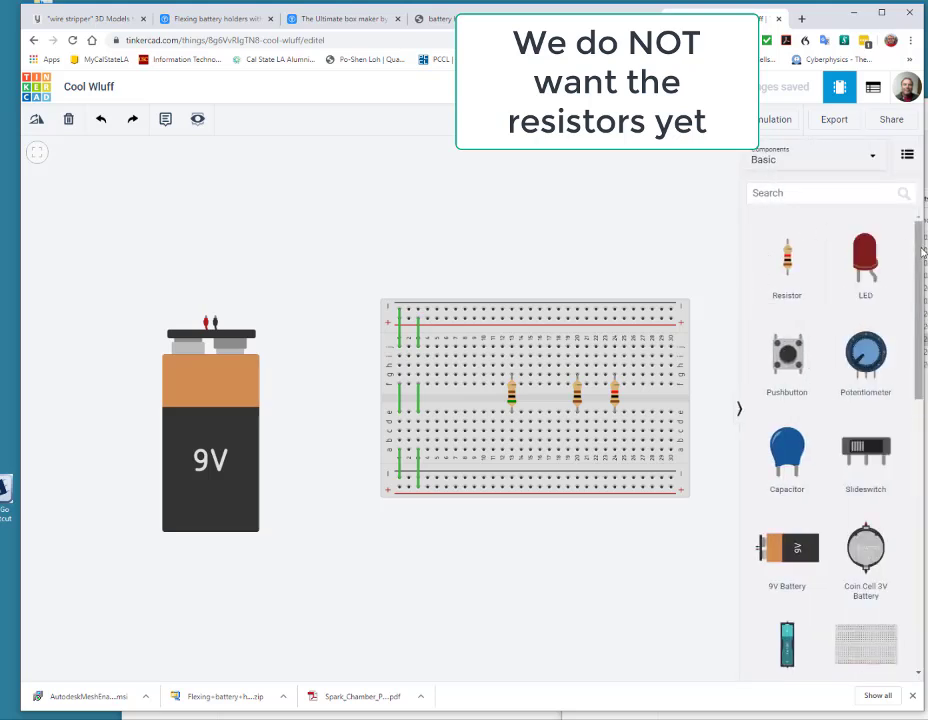
{"action": "left_click_drag", "start_coordinate": [922, 253], "coordinate": [890, 715]}
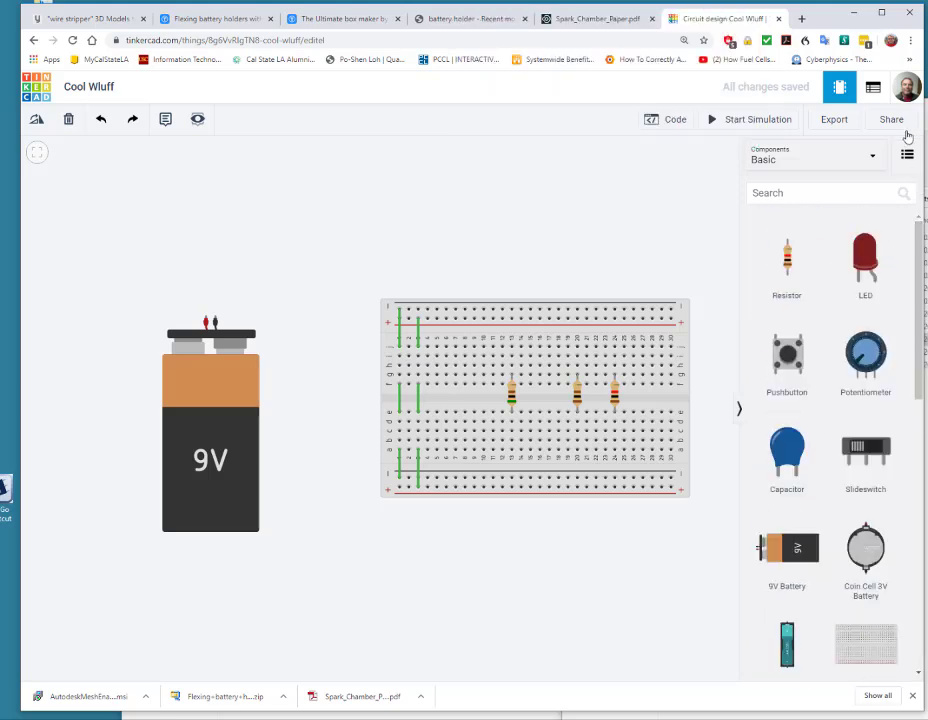
{"action": "left_click", "coordinate": [870, 157]}
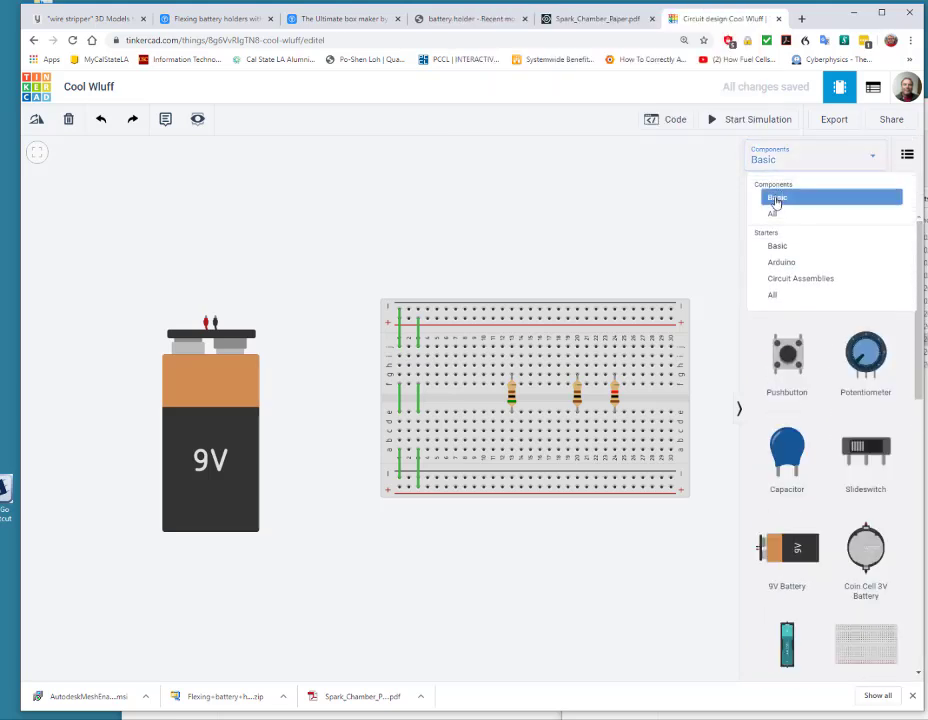
{"action": "left_click", "coordinate": [771, 213]}
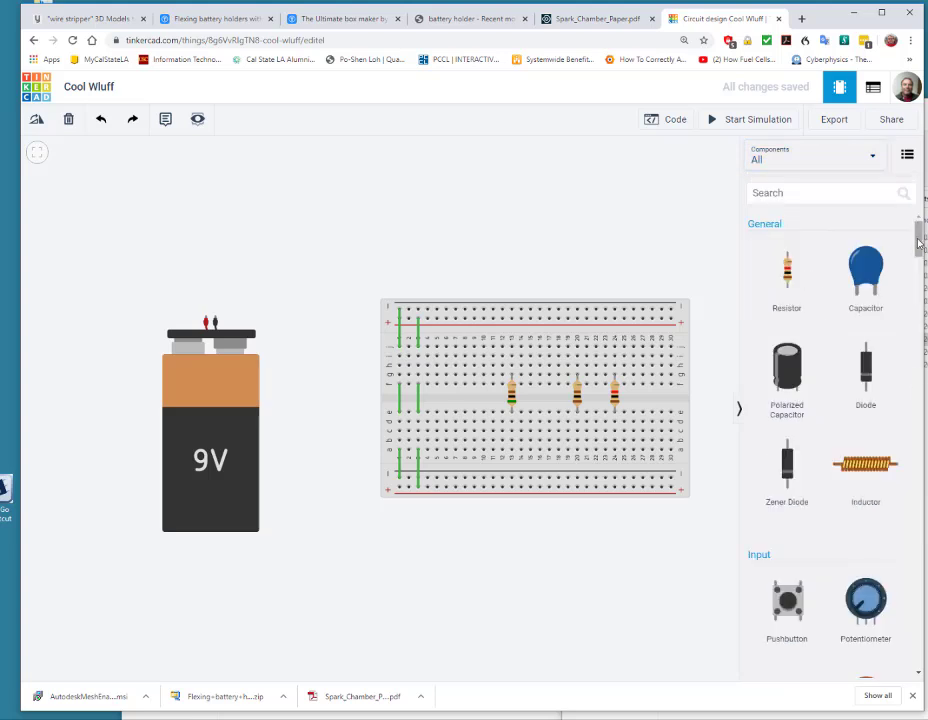
{"action": "left_click_drag", "start_coordinate": [918, 239], "coordinate": [911, 215]}
Rotate the 9V battery 90 degrees clockwise and move it beside the breadboard so its terminals face the board's left edge.
{"action": "left_click", "coordinate": [246, 382]}
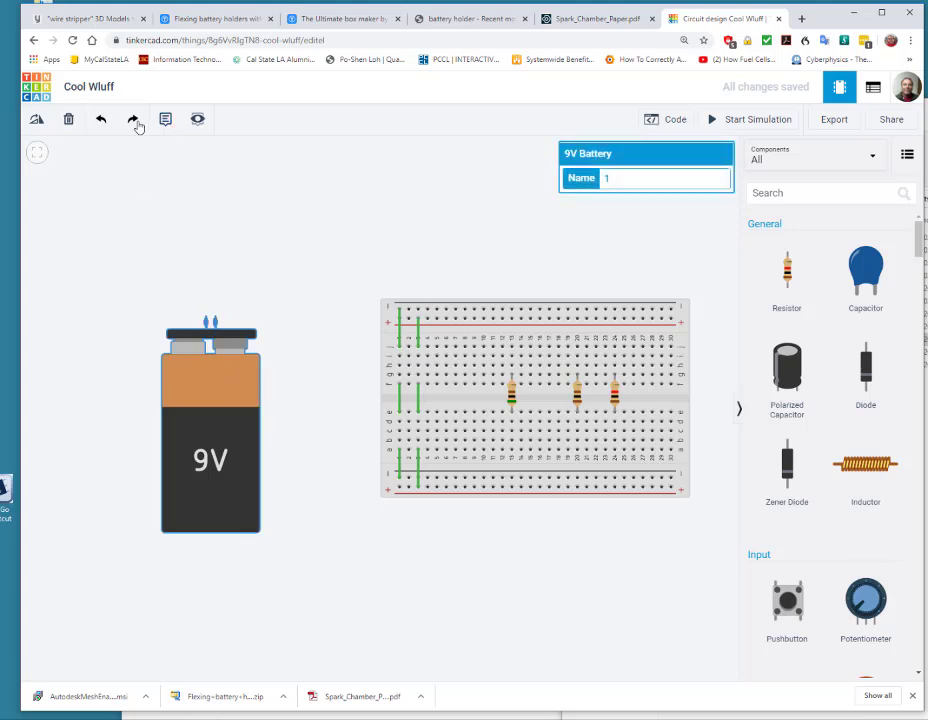
{"action": "left_click", "coordinate": [36, 120]}
{"action": "left_click", "coordinate": [36, 120]}
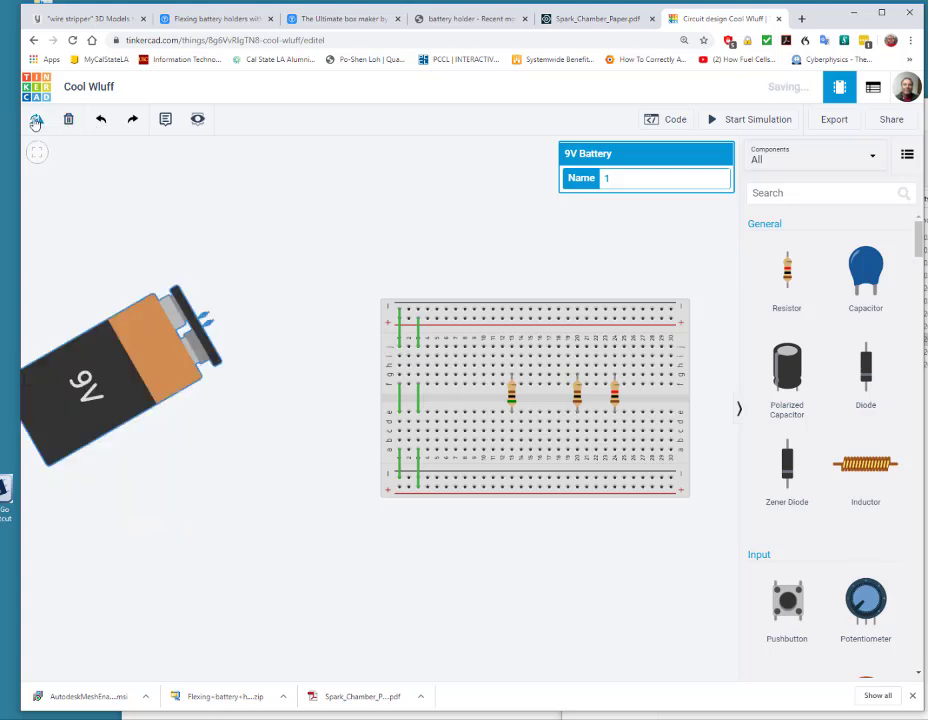
{"action": "left_click", "coordinate": [36, 120]}
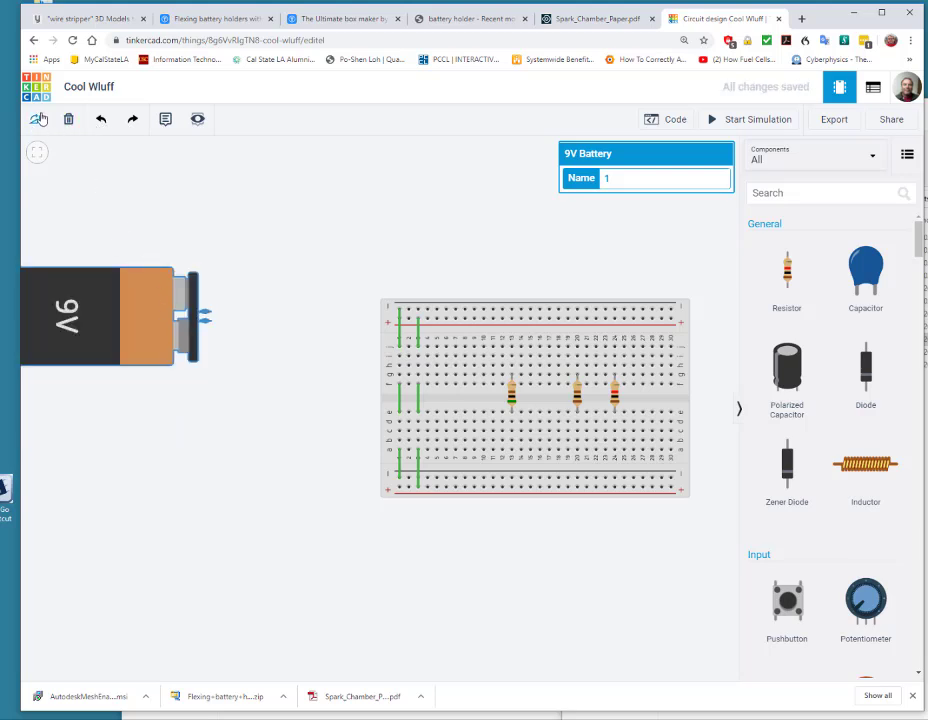
{"action": "left_click_drag", "start_coordinate": [117, 301], "coordinate": [225, 429]}
{"action": "left_click", "coordinate": [228, 331]}
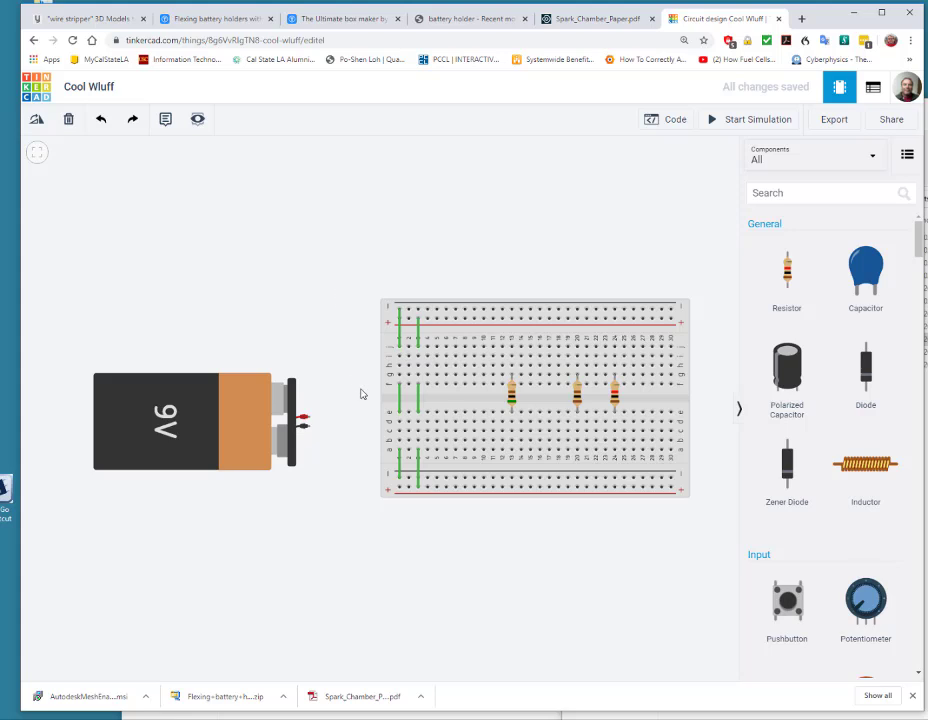
Wire the battery's negative terminal to row c of column 1 and its positive terminal to row d of column 3.
{"action": "left_click", "coordinate": [315, 430]}
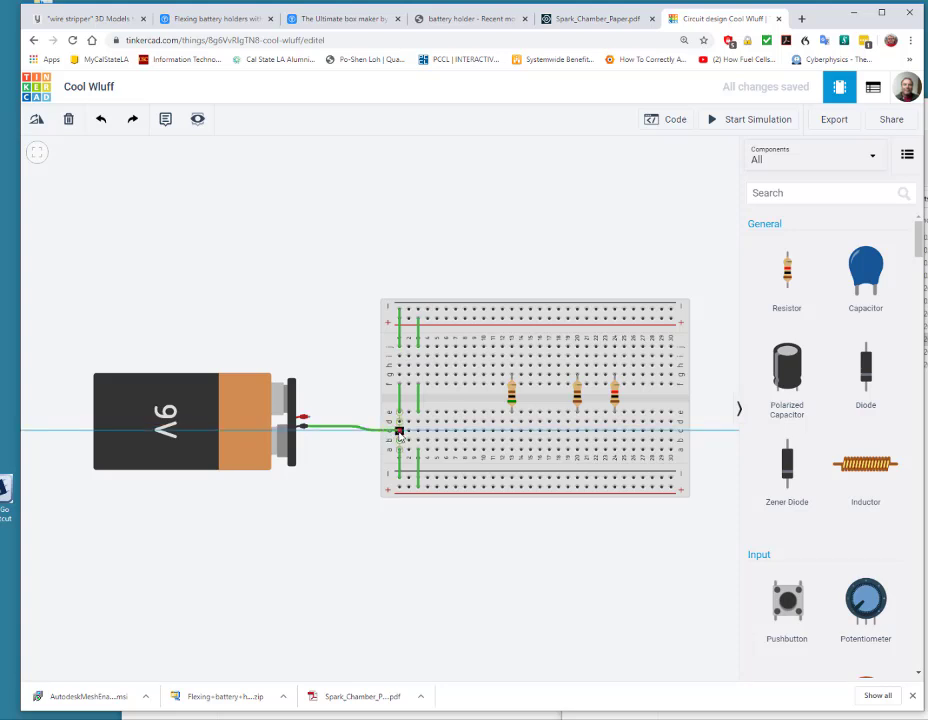
{"action": "left_click", "coordinate": [398, 431]}
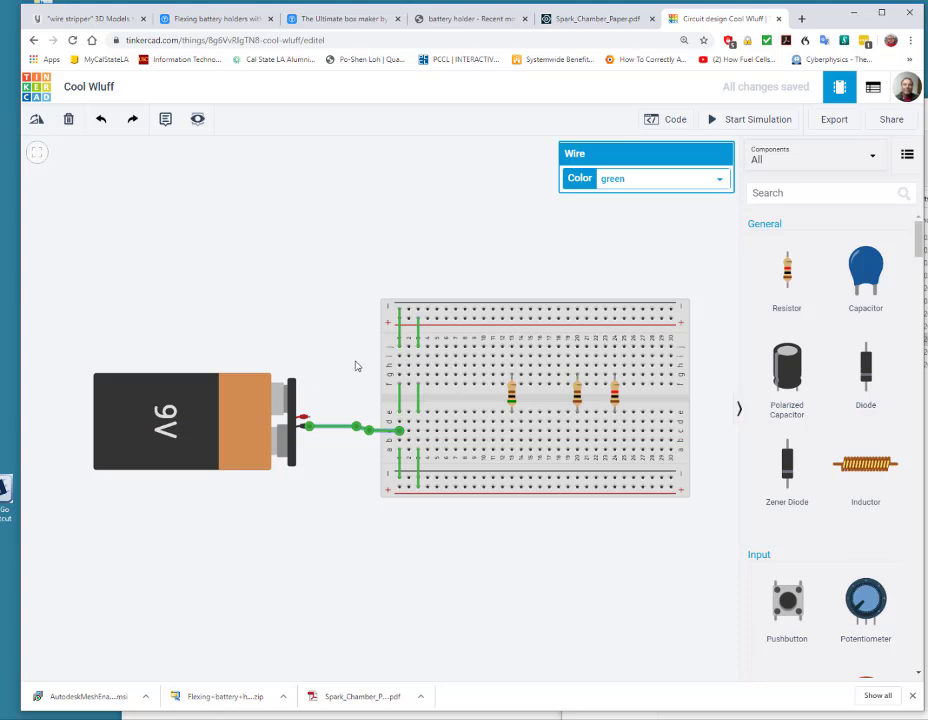
{"action": "left_click", "coordinate": [306, 417]}
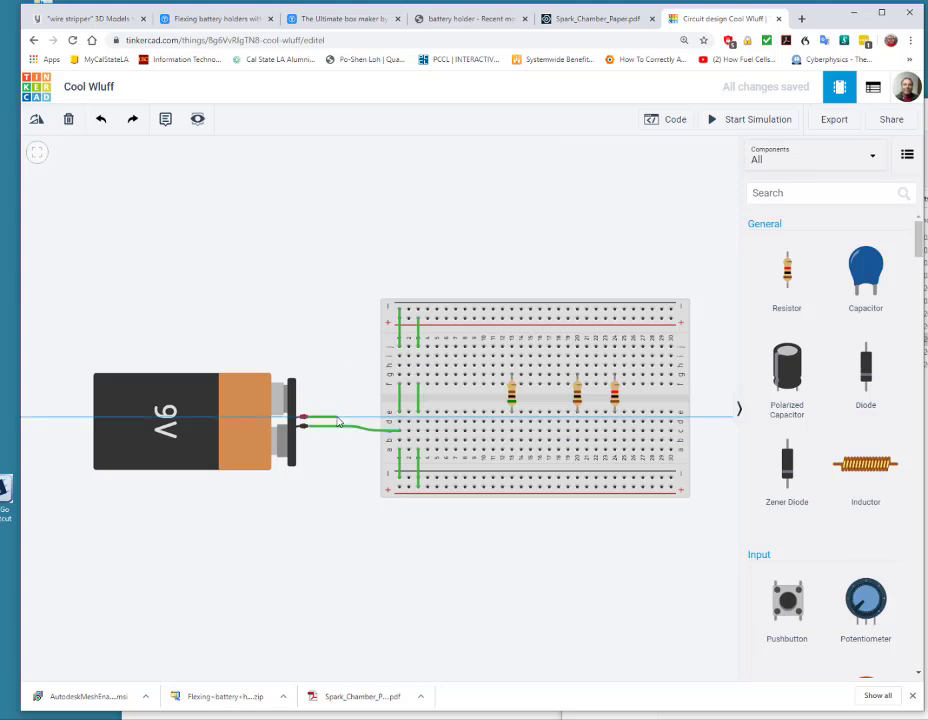
{"action": "left_click", "coordinate": [412, 421]}
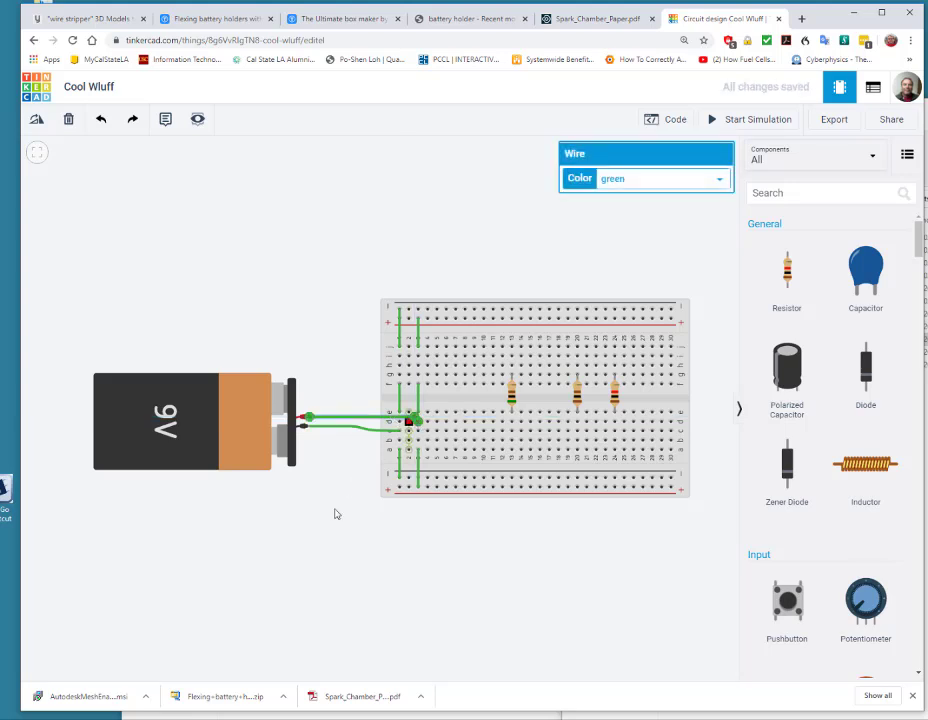
{"action": "left_click", "coordinate": [317, 544]}
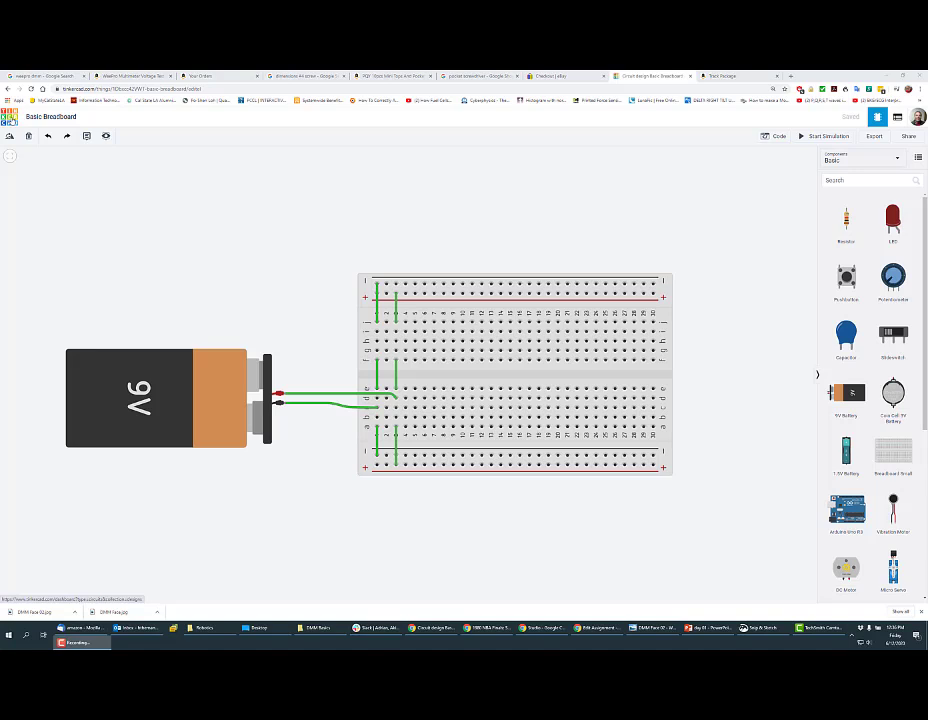
Return to the circuits dashboard and open the Basic Breadboard design.
{"action": "left_click", "coordinate": [10, 119]}
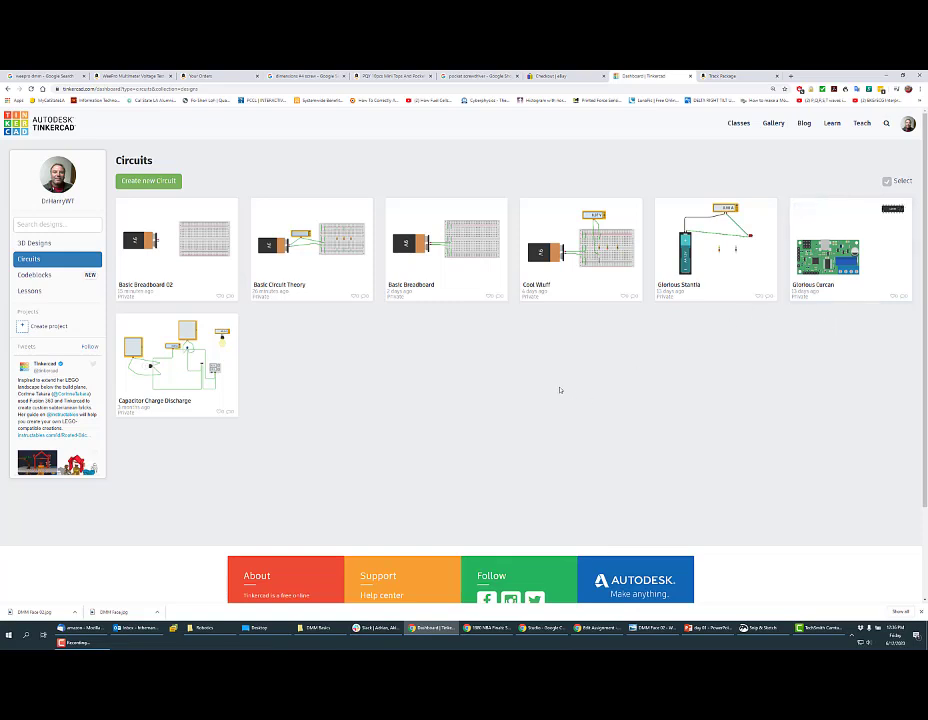
{"action": "left_click", "coordinate": [440, 249]}
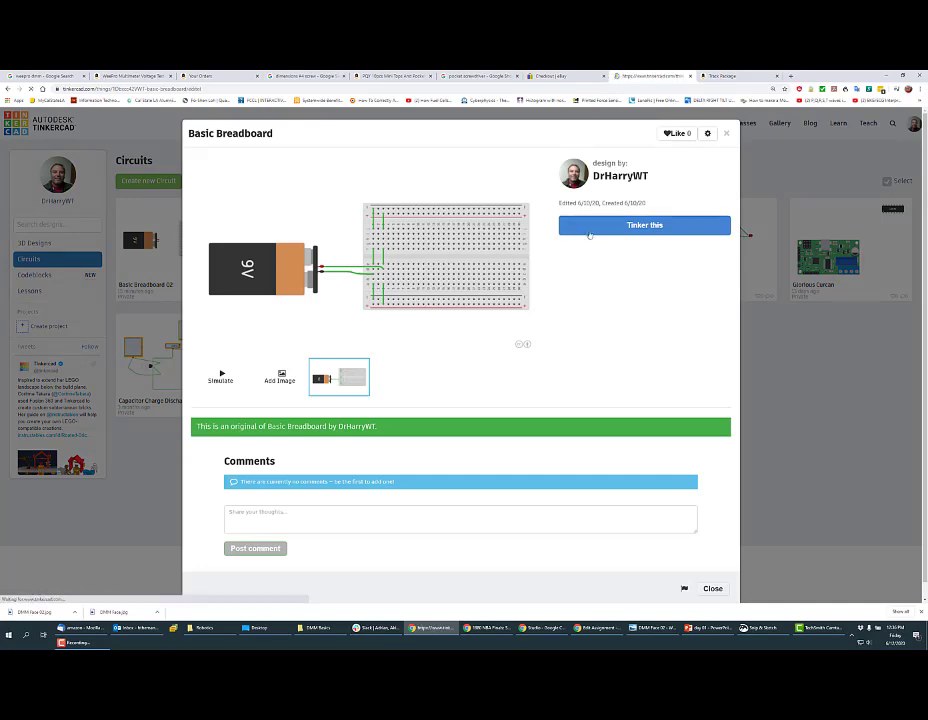
Open the Basic Breadboard design for editing, and duplicate it from the circuits dashboard.
{"action": "left_click", "coordinate": [590, 235]}
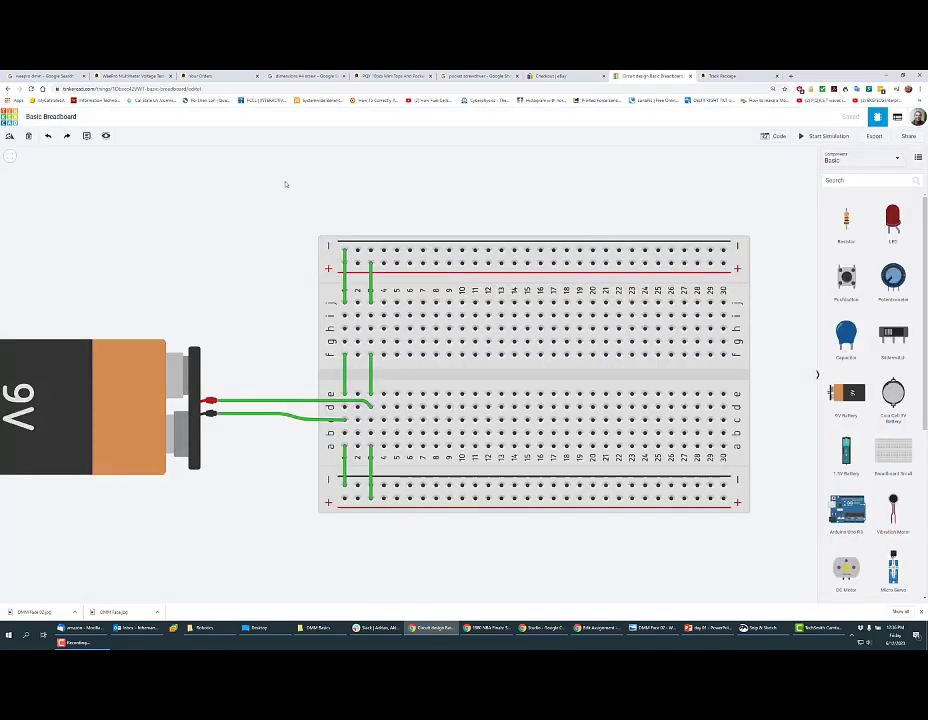
{"action": "left_click", "coordinate": [12, 116]}
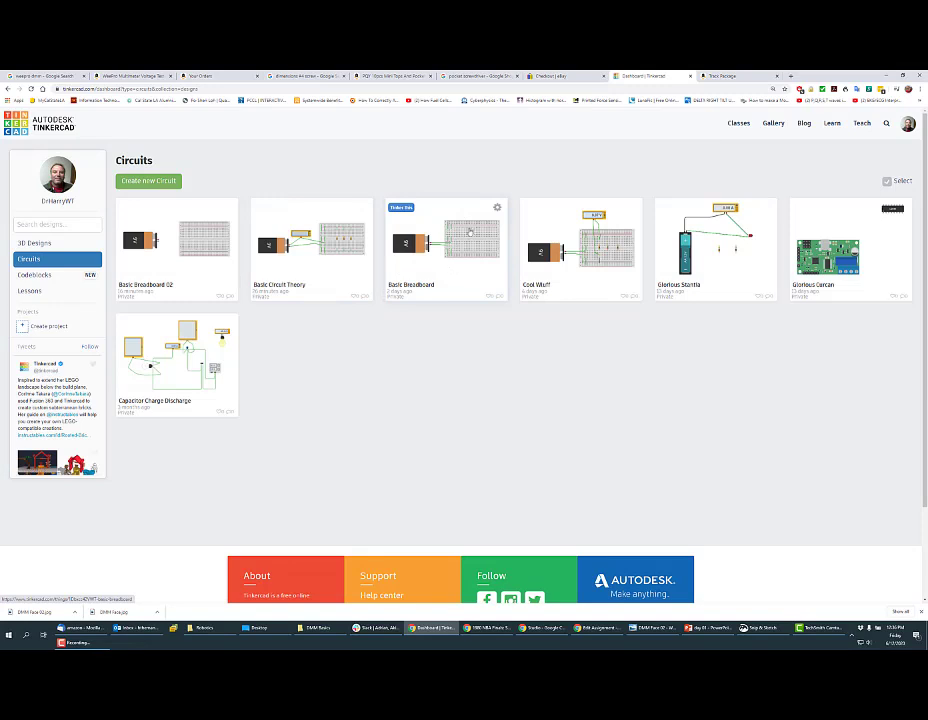
{"action": "left_click", "coordinate": [496, 208]}
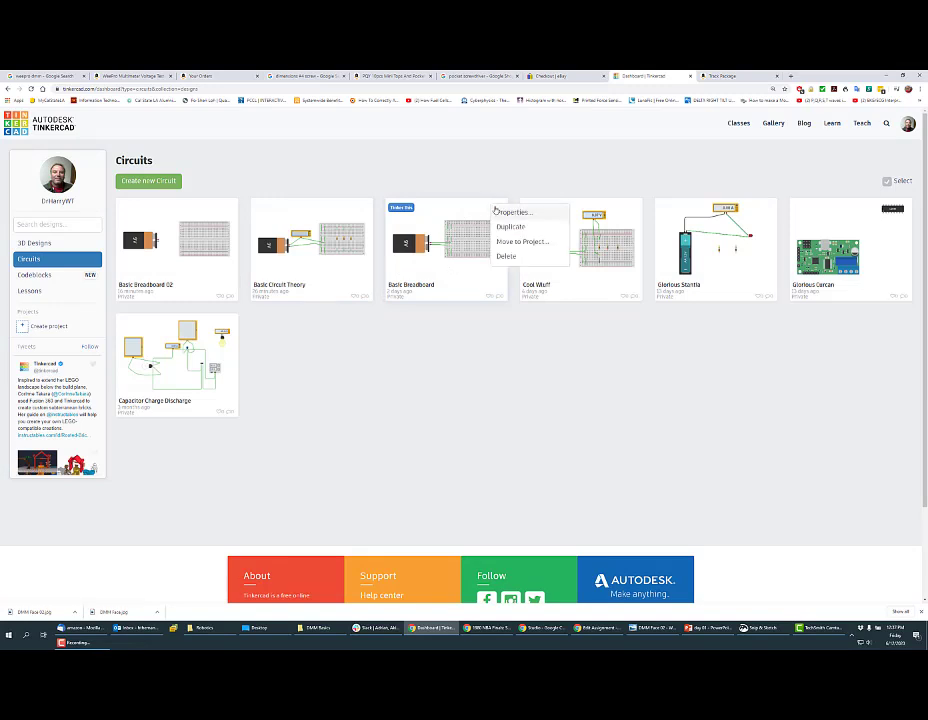
{"action": "left_click", "coordinate": [520, 227]}
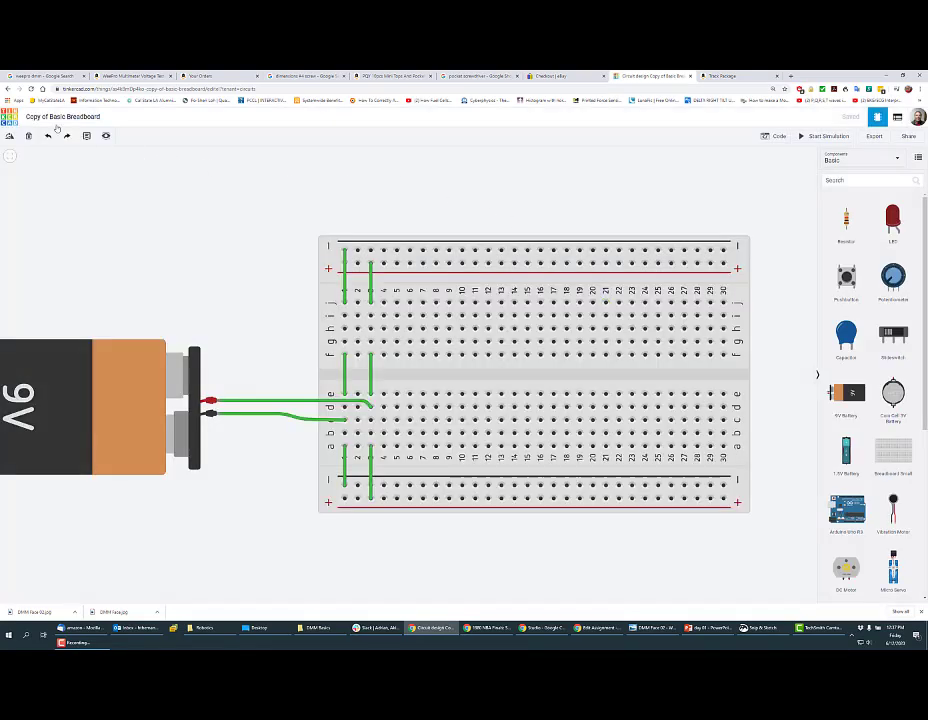
Rename the duplicated design as "Basic Circuit Theory Ohm's Law".
{"action": "left_click", "coordinate": [80, 117]}
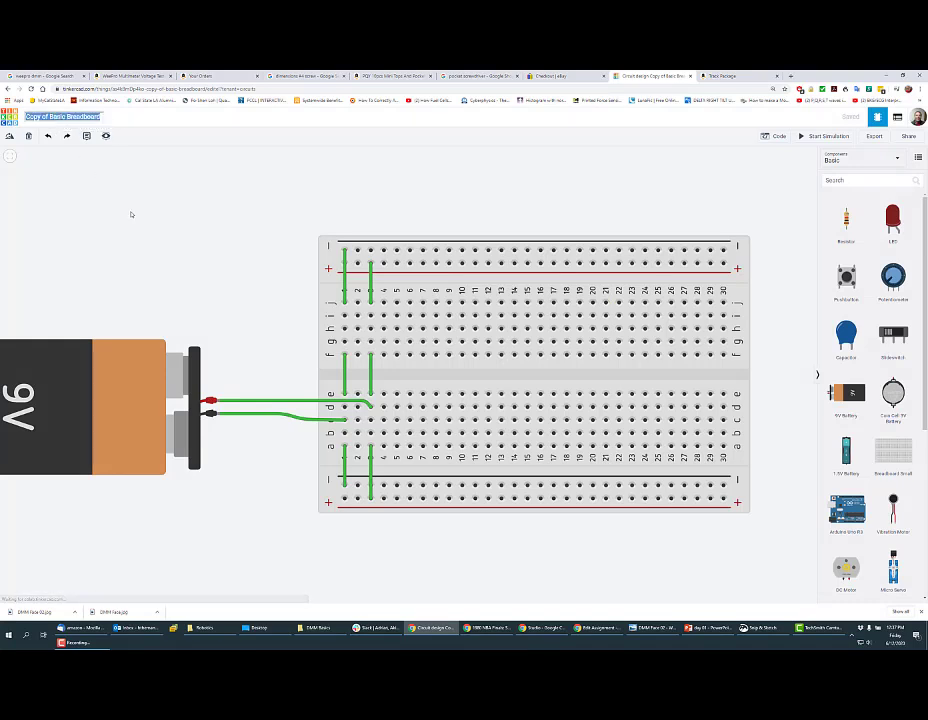
{"action": "type", "text": "Basic Cicuit Theory Oh"}
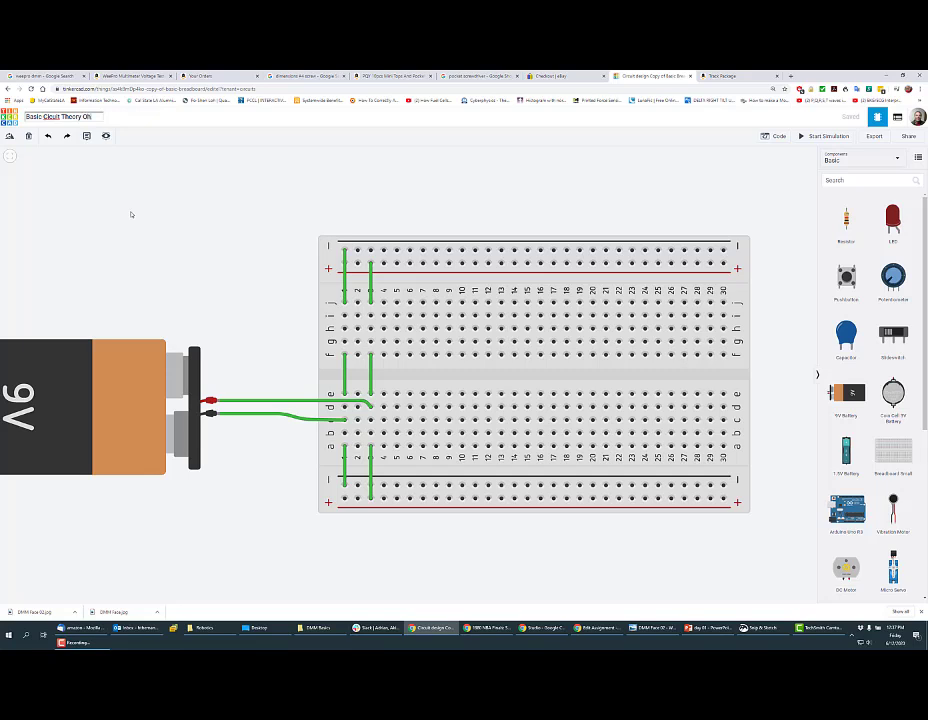
{"action": "type", "text": "Law"}
{"action": "left_click", "coordinate": [118, 153]}
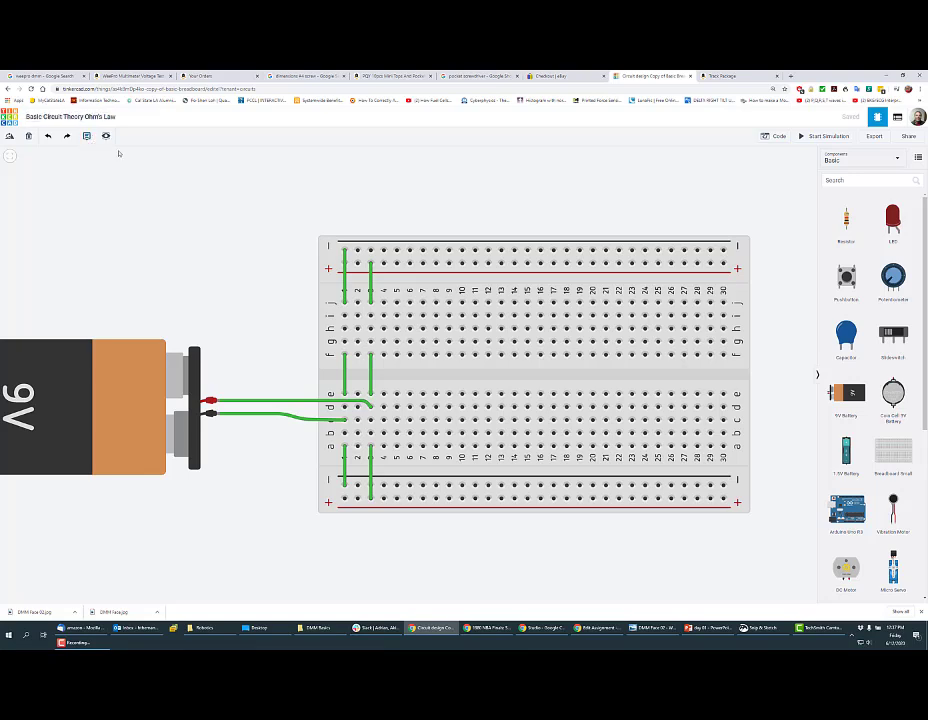
Place three resistors across the breadboard's centre gap at columns 11, 17 and 22, and return to the circuits dashboard.
{"action": "key", "text": "f"}
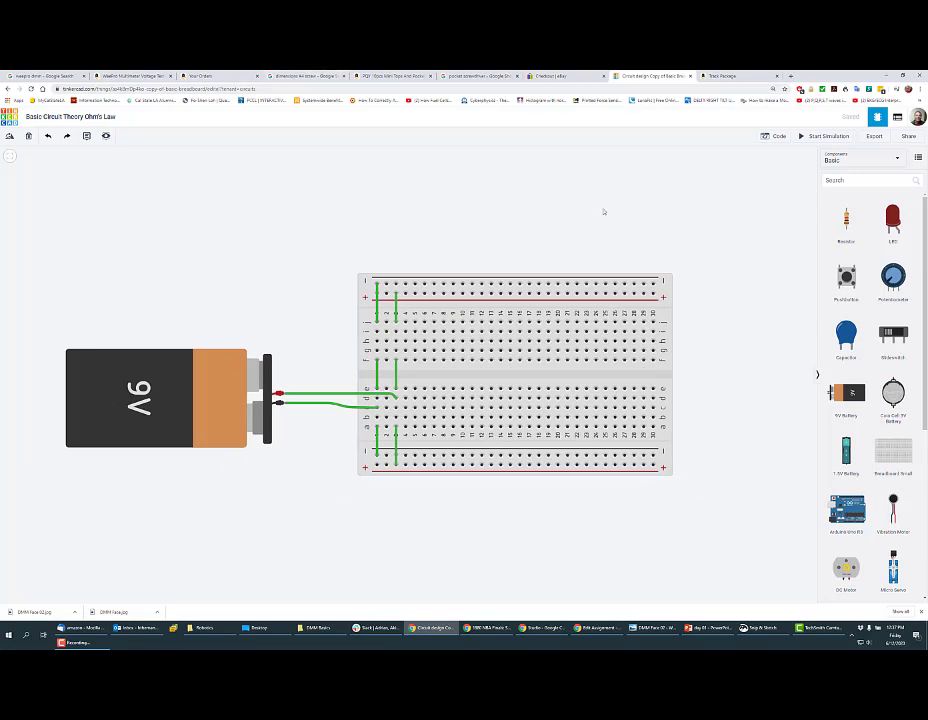
{"action": "left_click_drag", "start_coordinate": [846, 220], "coordinate": [472, 378]}
{"action": "left_click_drag", "start_coordinate": [846, 222], "coordinate": [529, 378]}
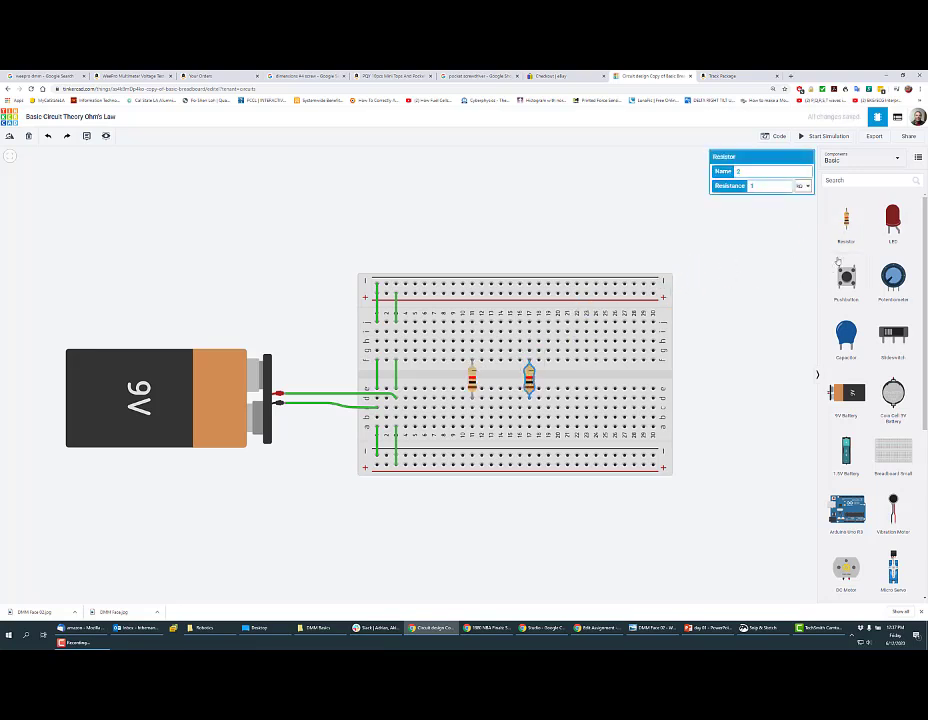
{"action": "left_click_drag", "start_coordinate": [846, 219], "coordinate": [580, 383]}
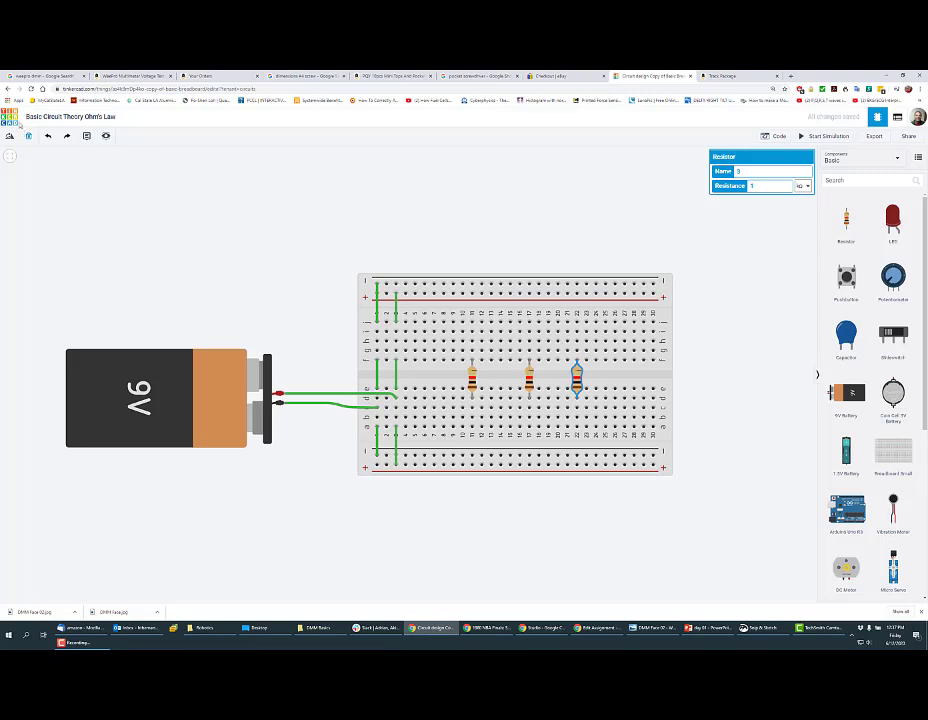
{"action": "left_click", "coordinate": [10, 89]}
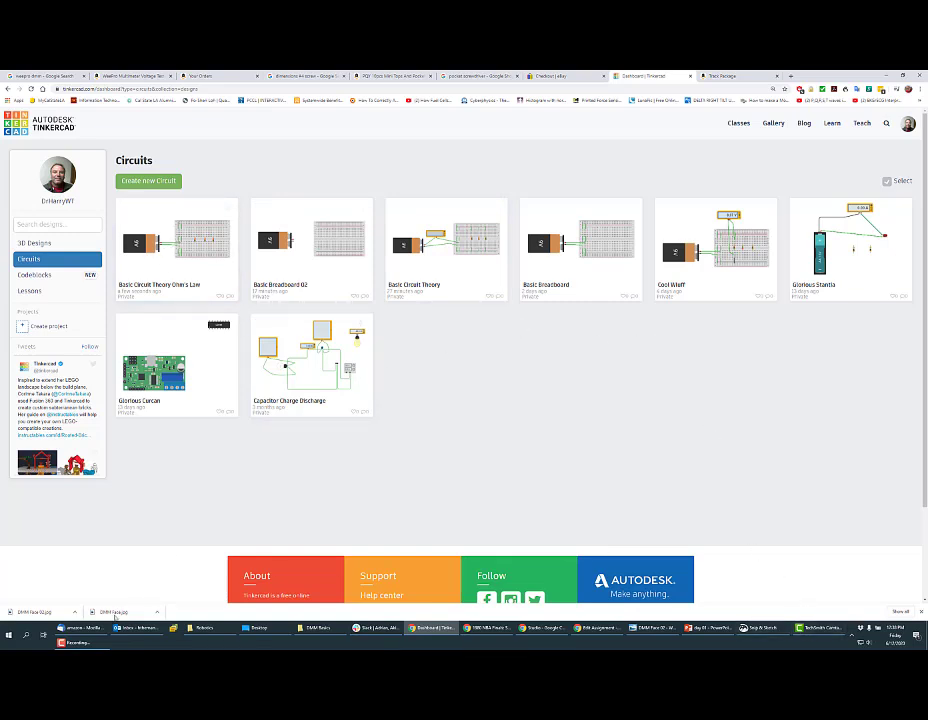
{"action": "left_click", "coordinate": [72, 641]}
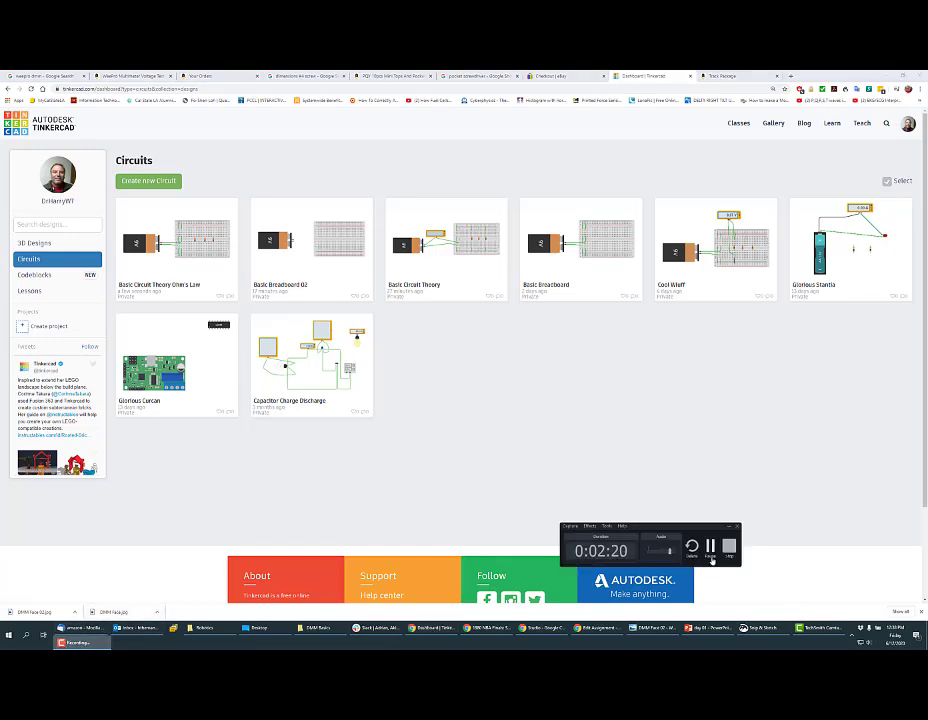
{"action": "left_click", "coordinate": [711, 550]}
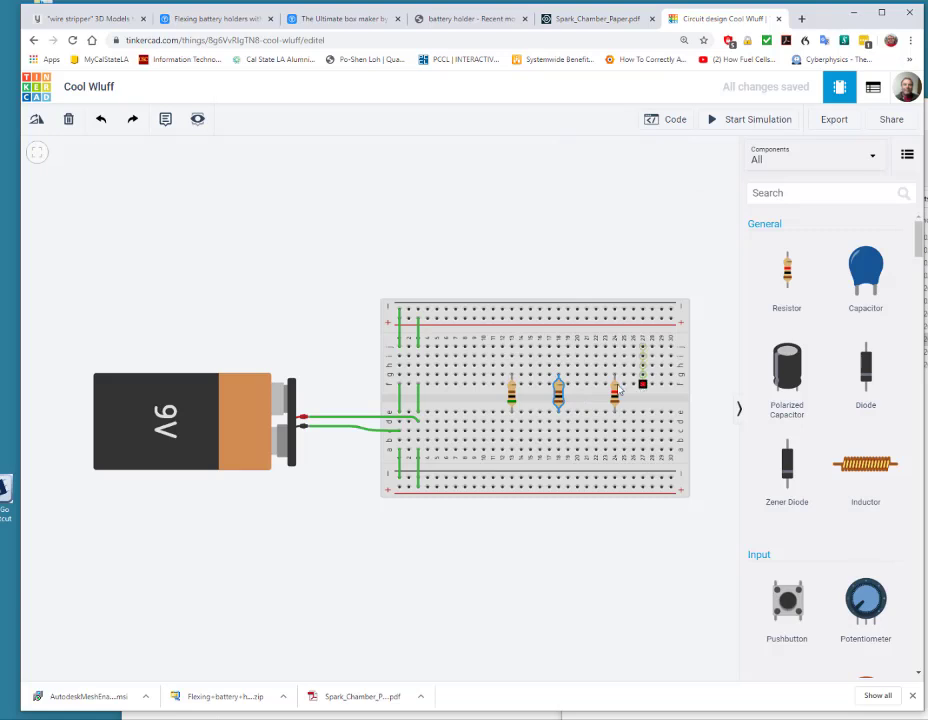
Move the 1 kΩ resistor to column 23 of the breadboard and set its resistance to 250 Ω.
{"action": "left_click_drag", "start_coordinate": [614, 397], "coordinate": [605, 397]}
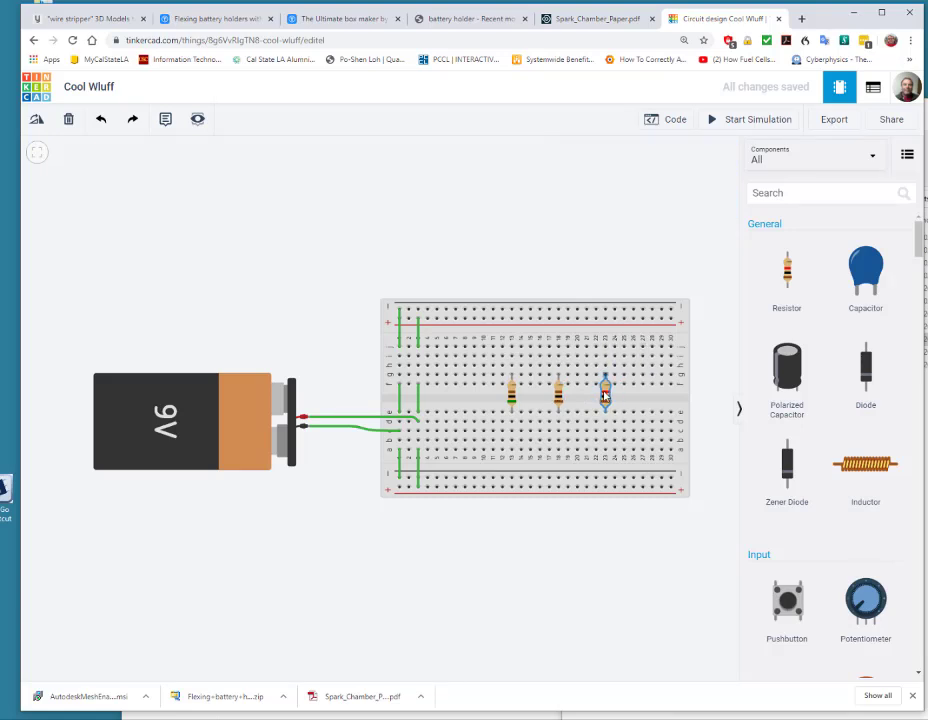
{"action": "left_click", "coordinate": [512, 394]}
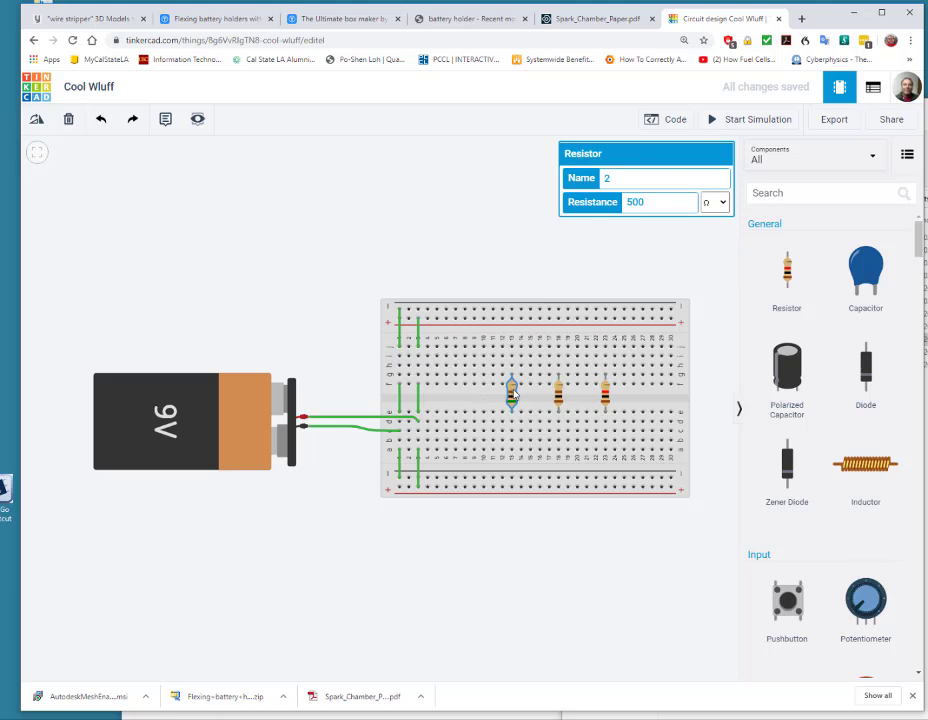
{"action": "left_click", "coordinate": [559, 395]}
{"action": "left_click", "coordinate": [605, 395]}
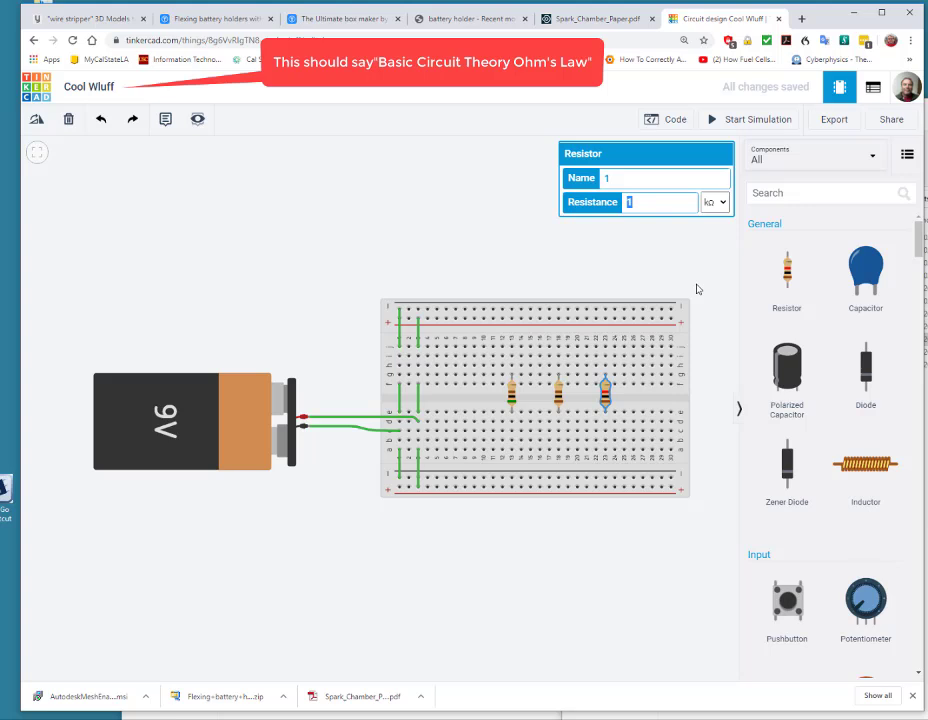
{"action": "type", "text": "250"}
{"action": "left_click", "coordinate": [721, 204]}
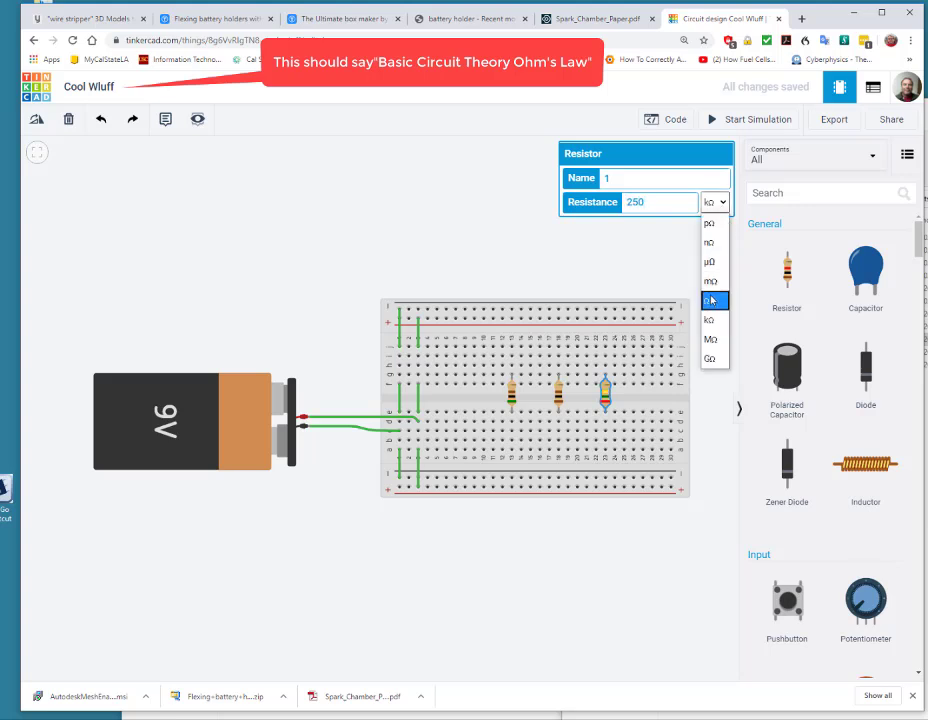
{"action": "left_click", "coordinate": [711, 300]}
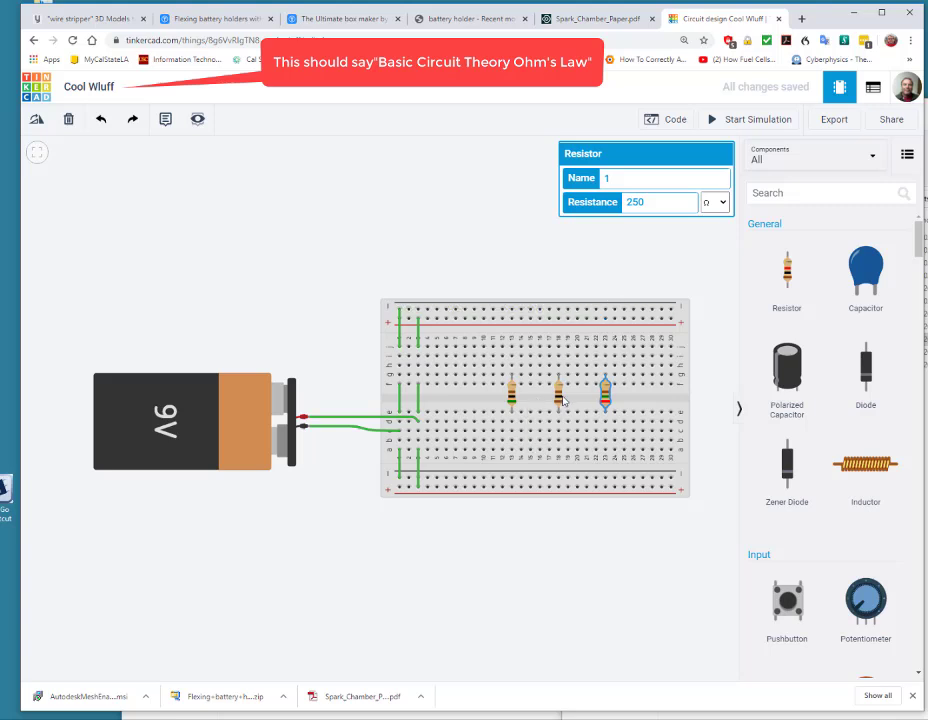
Rearrange the resistors in ascending order along the breadboard: 100 Ω at column 11, 250 Ω at column 15 and 500 Ω at column 19.
{"action": "left_click", "coordinate": [516, 395]}
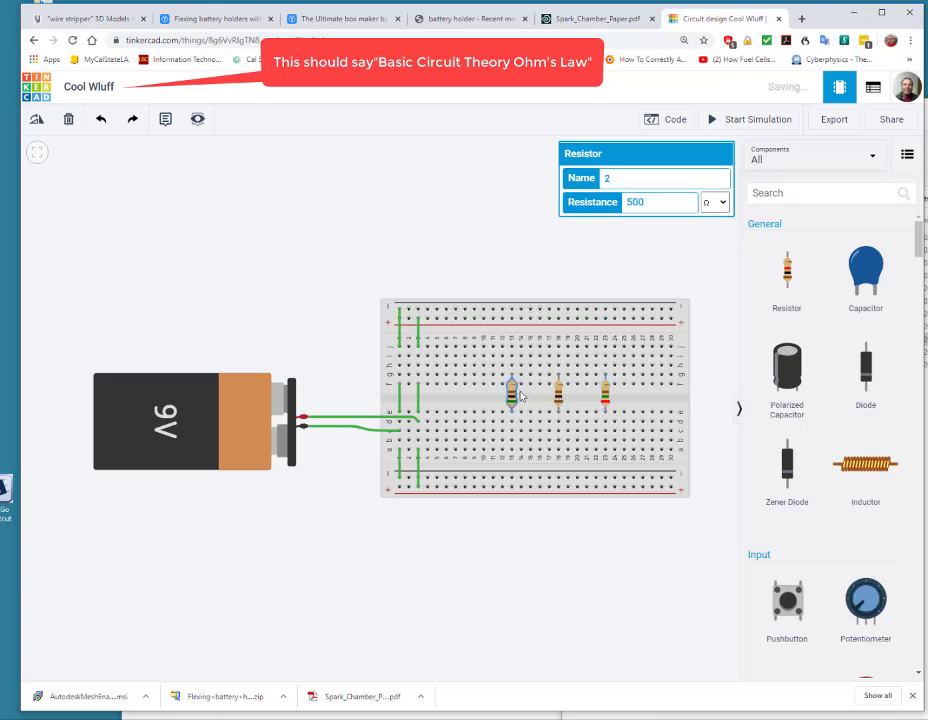
{"action": "left_click_drag", "start_coordinate": [519, 395], "coordinate": [492, 396]}
{"action": "left_click", "coordinate": [558, 395]}
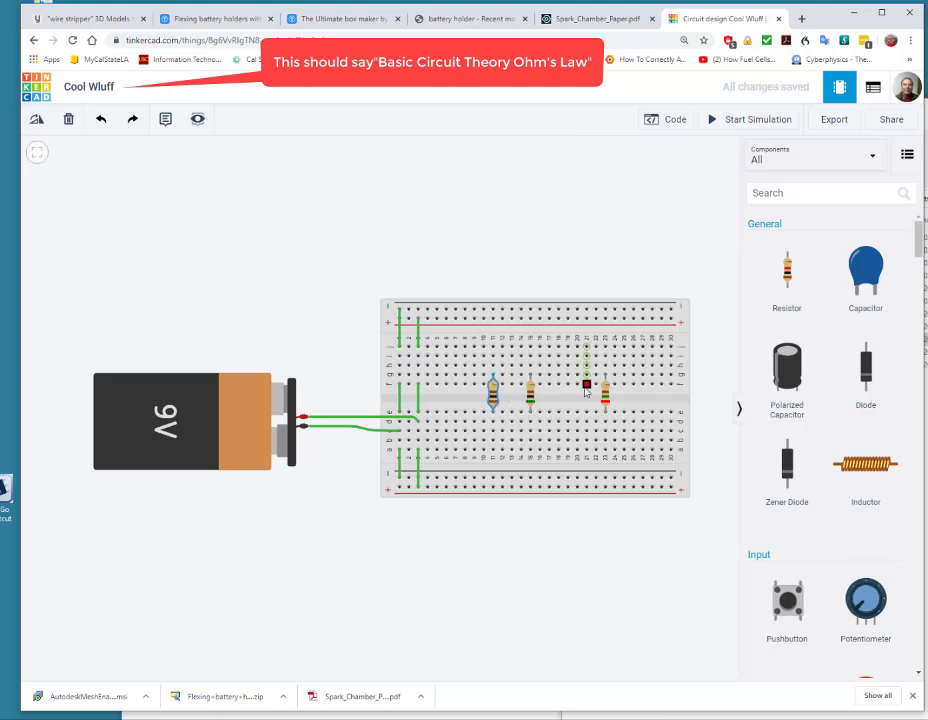
{"action": "left_click", "coordinate": [529, 394]}
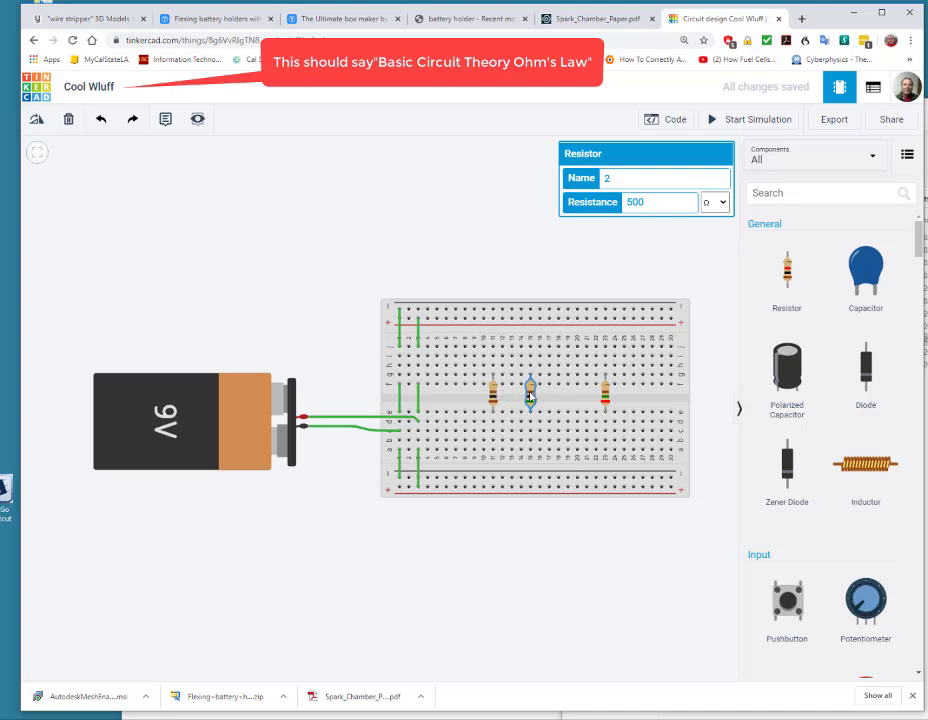
{"action": "mouse_move", "coordinate": [530, 394]}
{"action": "left_mouse_down"}
{"action": "mouse_move", "coordinate": [567, 394]}
{"action": "mouse_move", "coordinate": [530, 390]}
{"action": "left_mouse_up"}
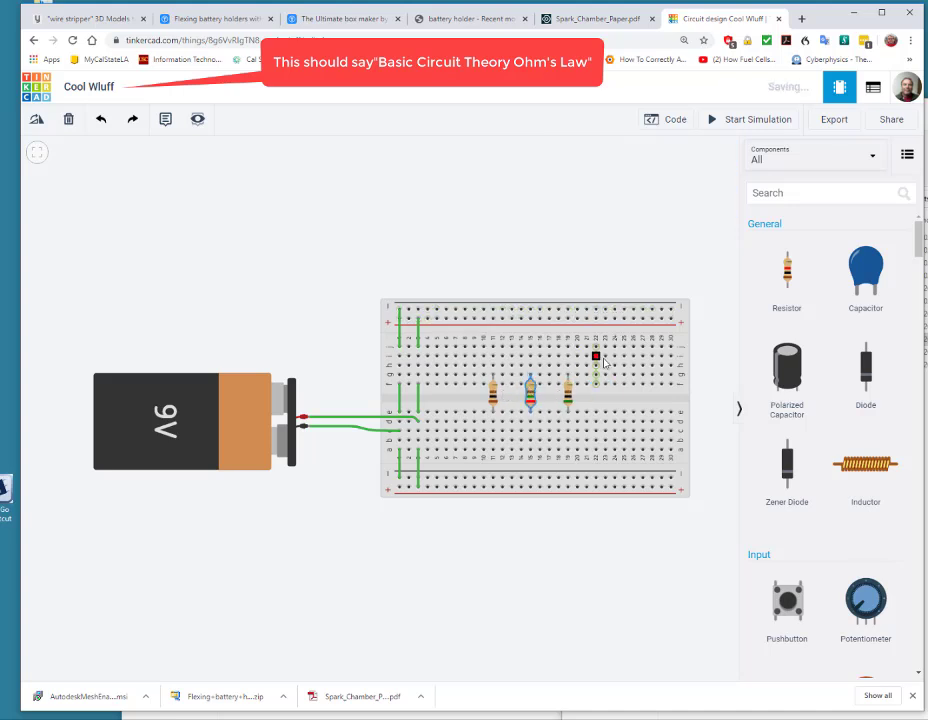
Check the resistance value of each of the three resistors on the breadboard.
{"action": "left_click", "coordinate": [567, 397]}
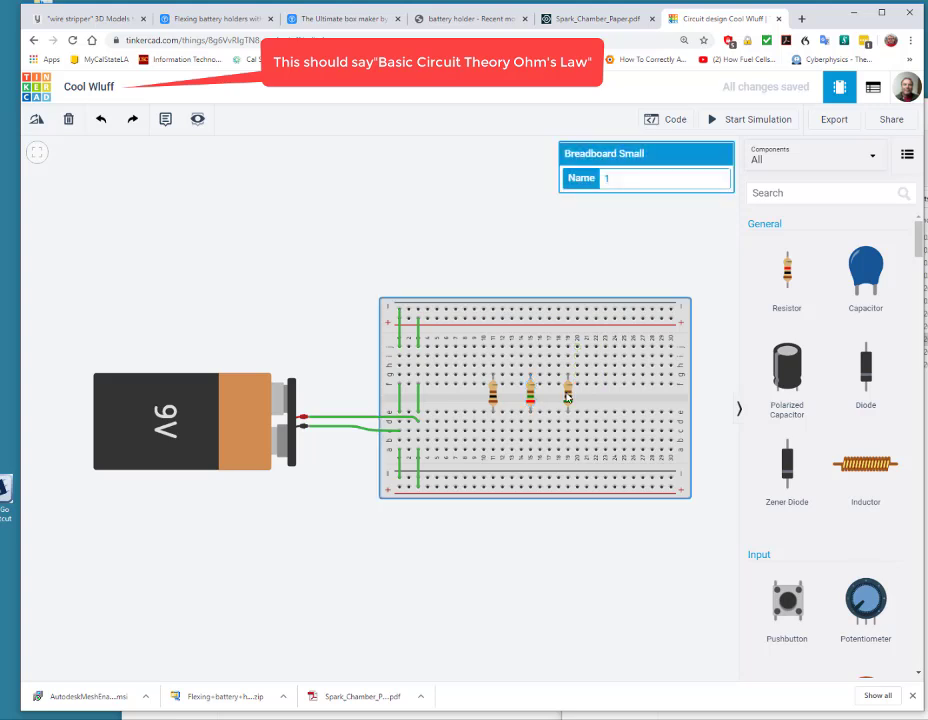
{"action": "left_click", "coordinate": [567, 397]}
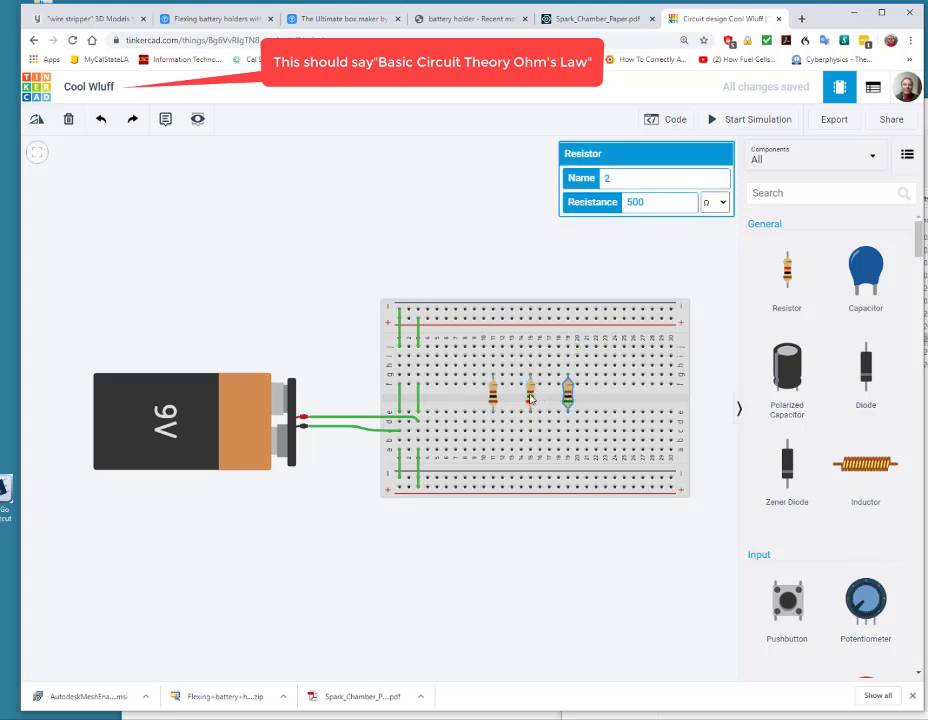
{"action": "left_click", "coordinate": [531, 396]}
{"action": "left_click", "coordinate": [493, 395]}
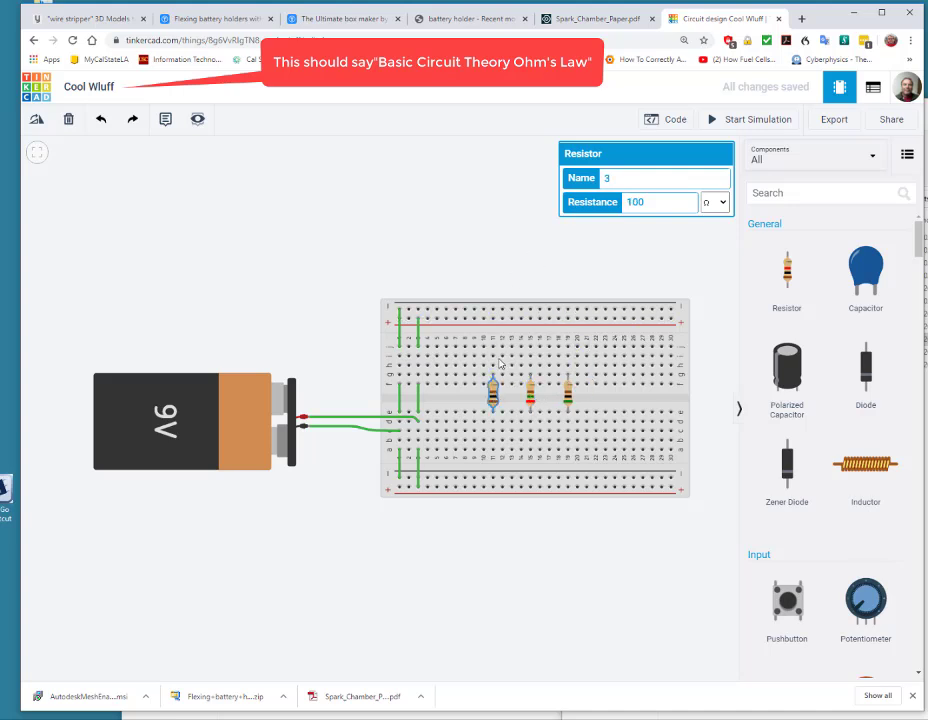
{"action": "left_click", "coordinate": [568, 398]}
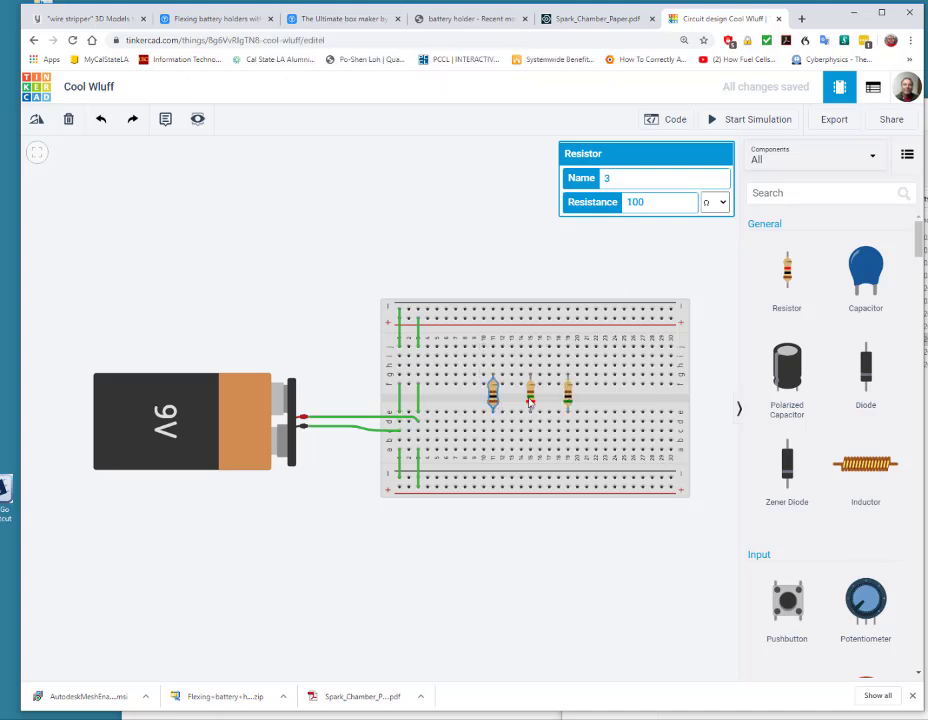
{"action": "left_click", "coordinate": [530, 392]}
{"action": "left_click", "coordinate": [566, 396]}
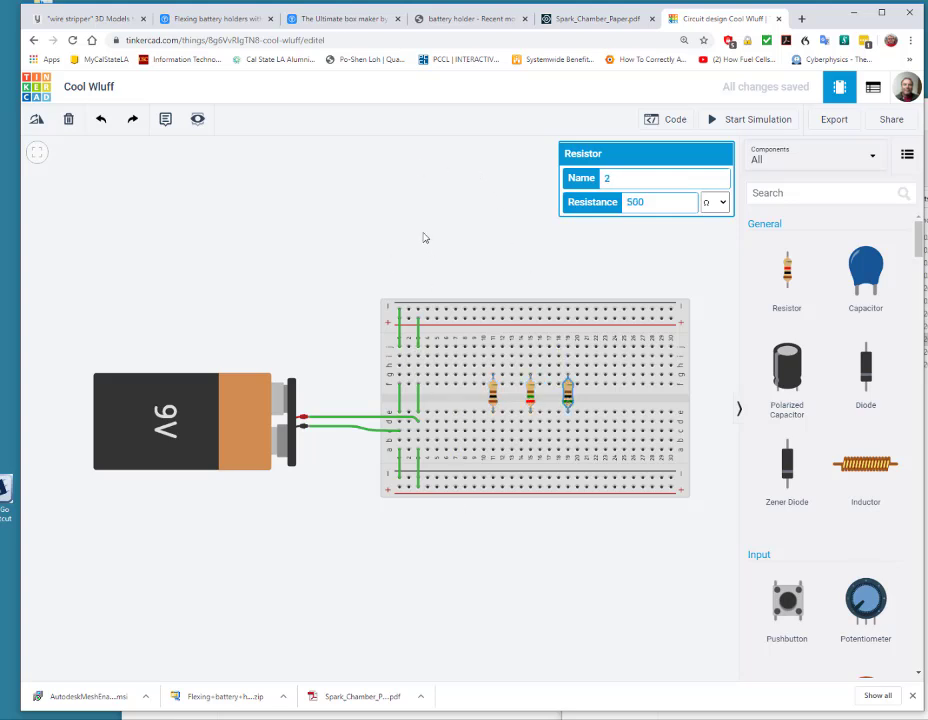
{"action": "left_click", "coordinate": [575, 557]}
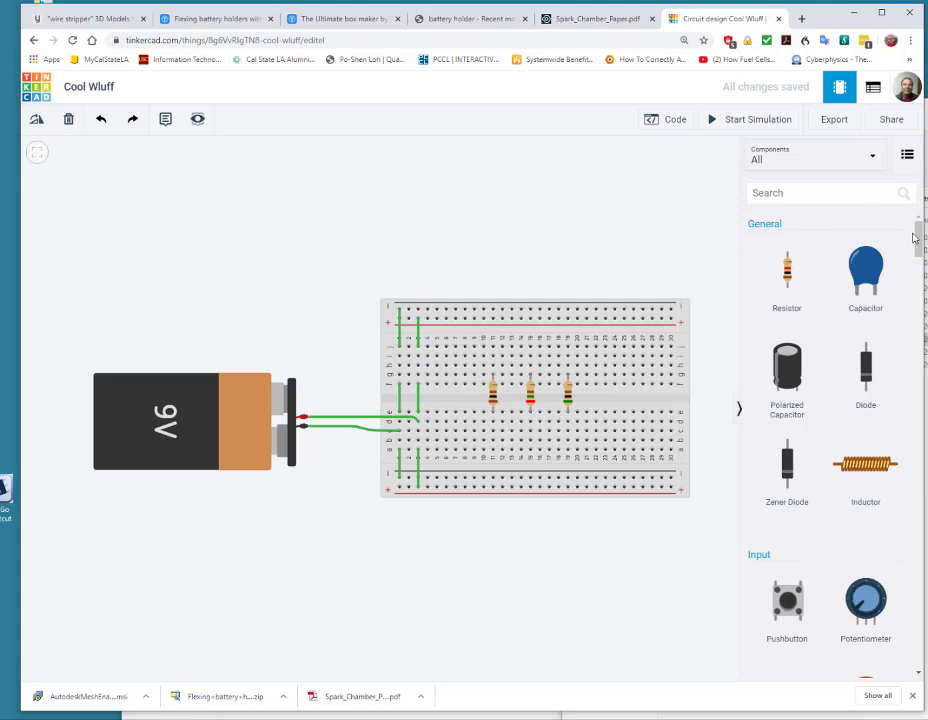
Add two multimeters to the workplane, one above the 9V battery and one above the breadboard.
{"action": "mouse_move", "coordinate": [919, 238]}
{"action": "left_mouse_down"}
{"action": "mouse_move", "coordinate": [925, 330]}
{"action": "mouse_move", "coordinate": [925, 234]}
{"action": "left_mouse_up"}
{"action": "left_click_drag", "start_coordinate": [925, 187], "coordinate": [921, 477]}
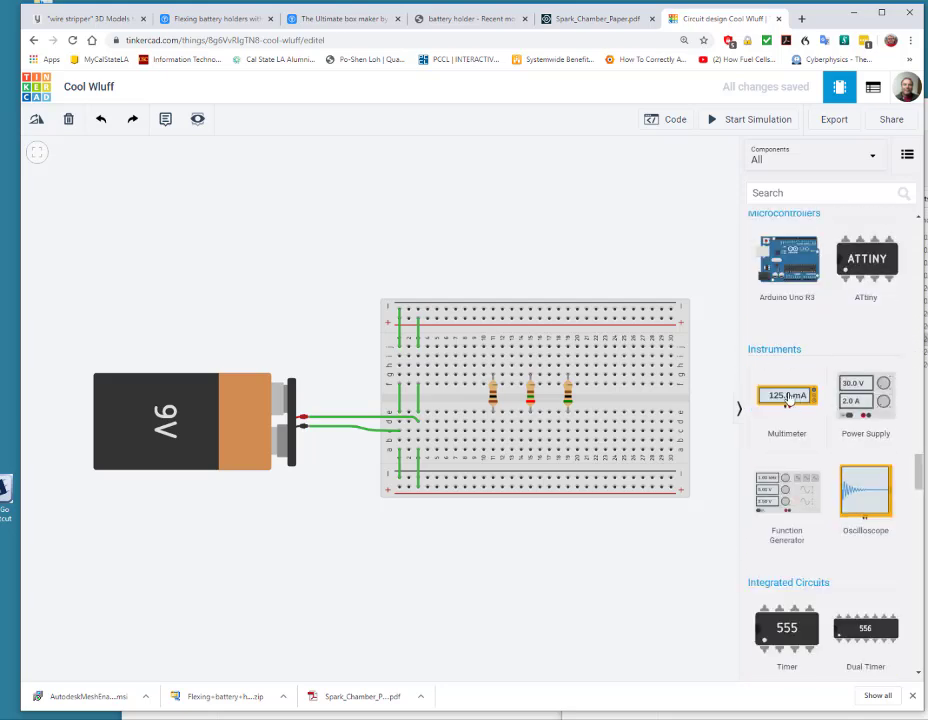
{"action": "left_click_drag", "start_coordinate": [787, 400], "coordinate": [242, 227]}
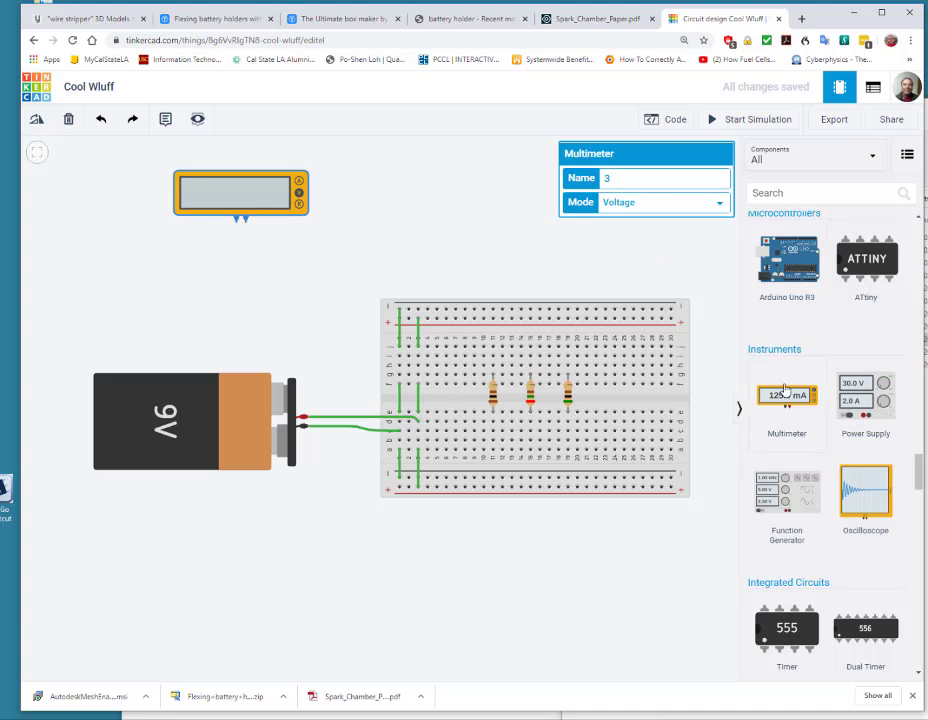
{"action": "left_click_drag", "start_coordinate": [785, 390], "coordinate": [443, 234]}
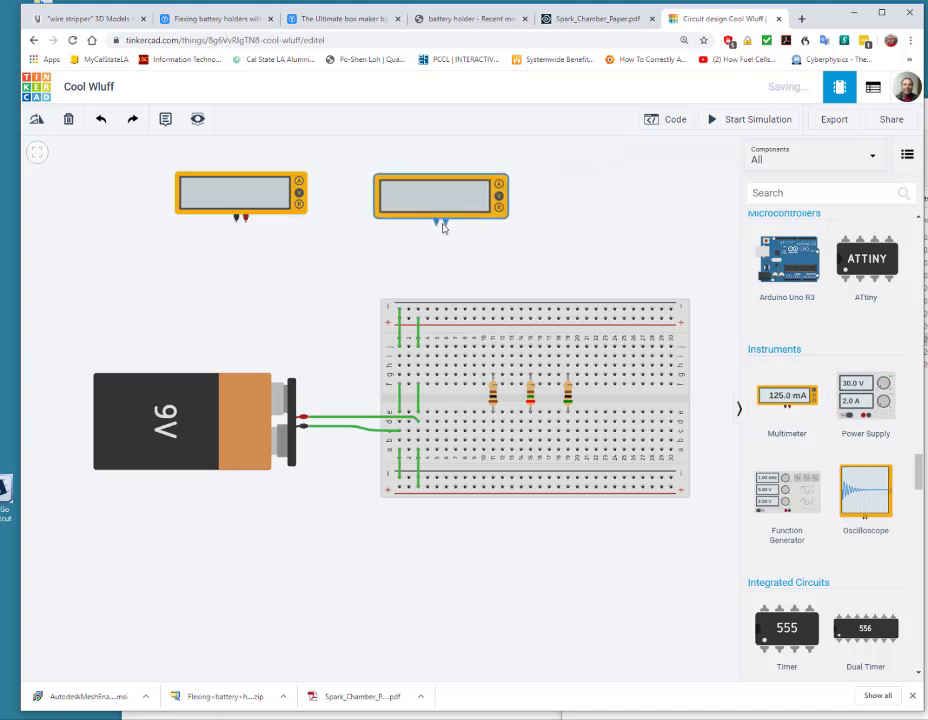
Set the multimeter above the breadboard to Amperage mode and move it closer to the board.
{"action": "left_click", "coordinate": [614, 203]}
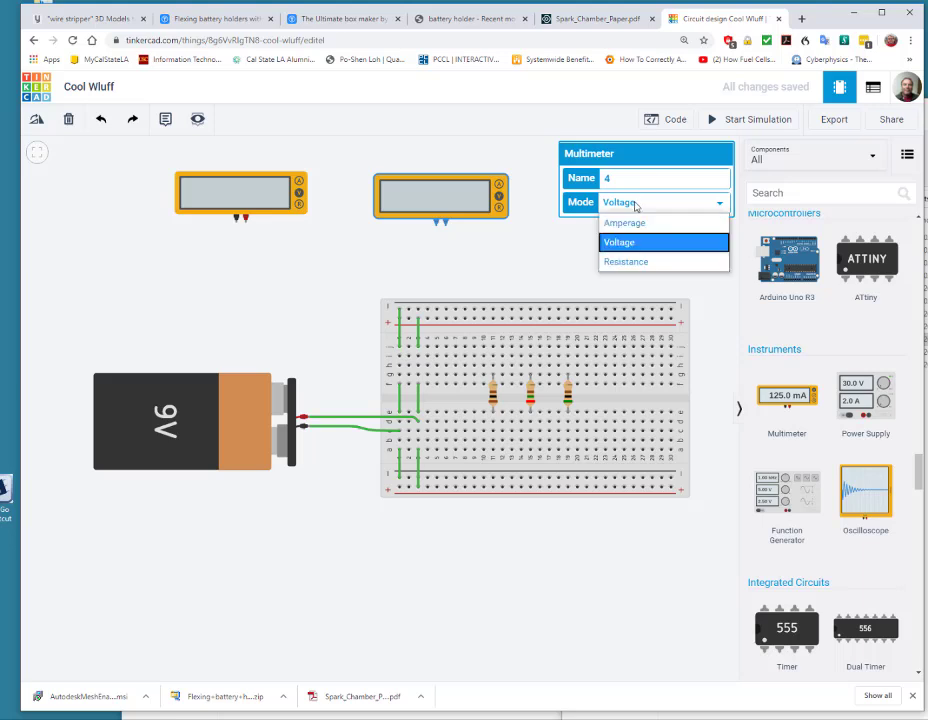
{"action": "left_click", "coordinate": [632, 223]}
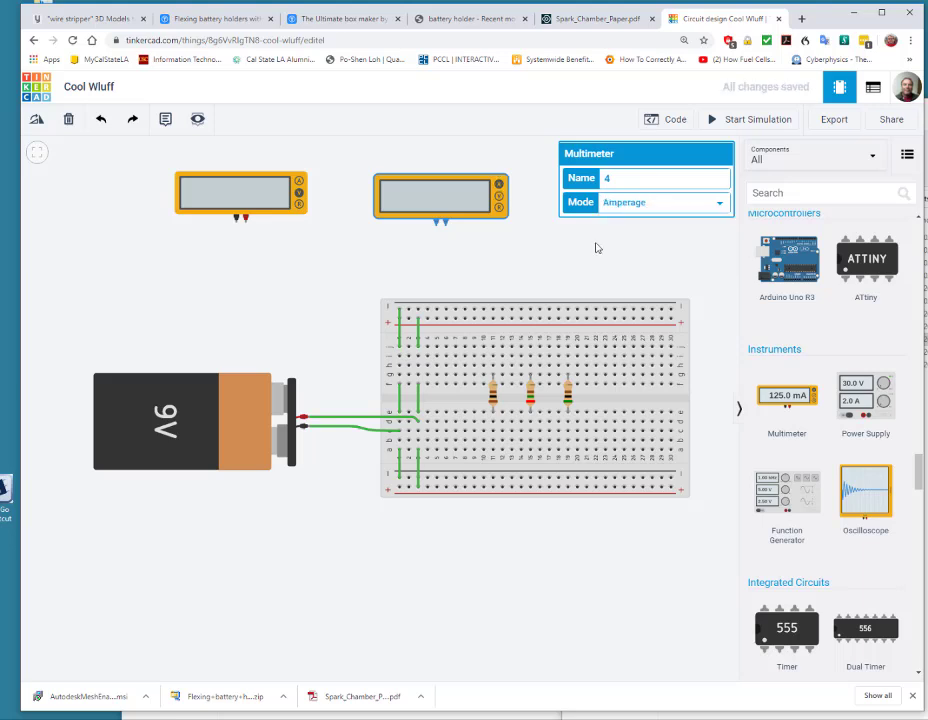
{"action": "left_click", "coordinate": [545, 190]}
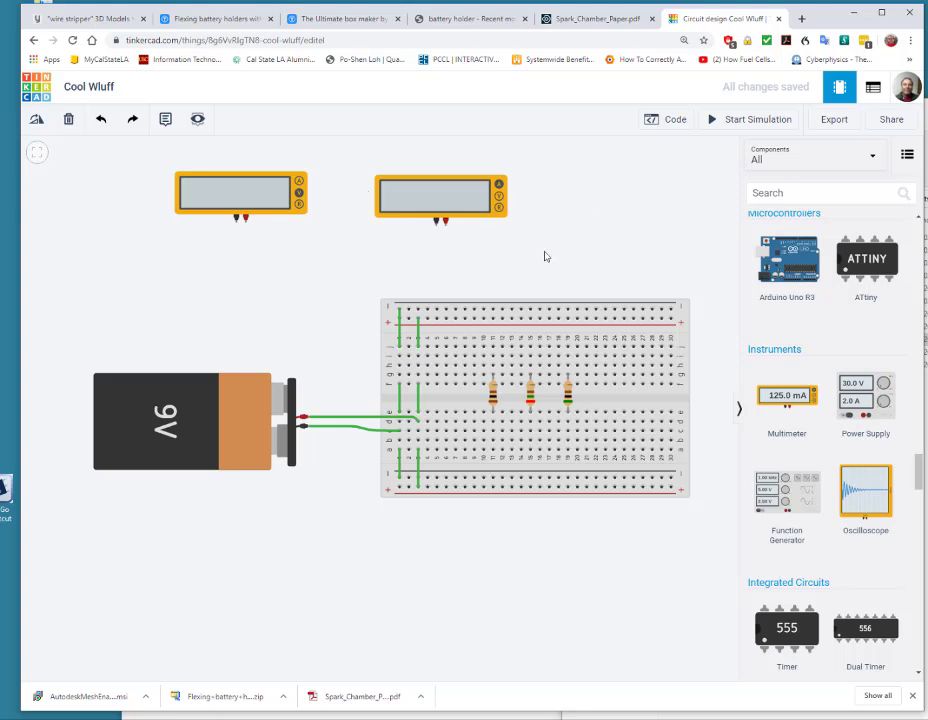
{"action": "left_click_drag", "start_coordinate": [482, 220], "coordinate": [511, 241]}
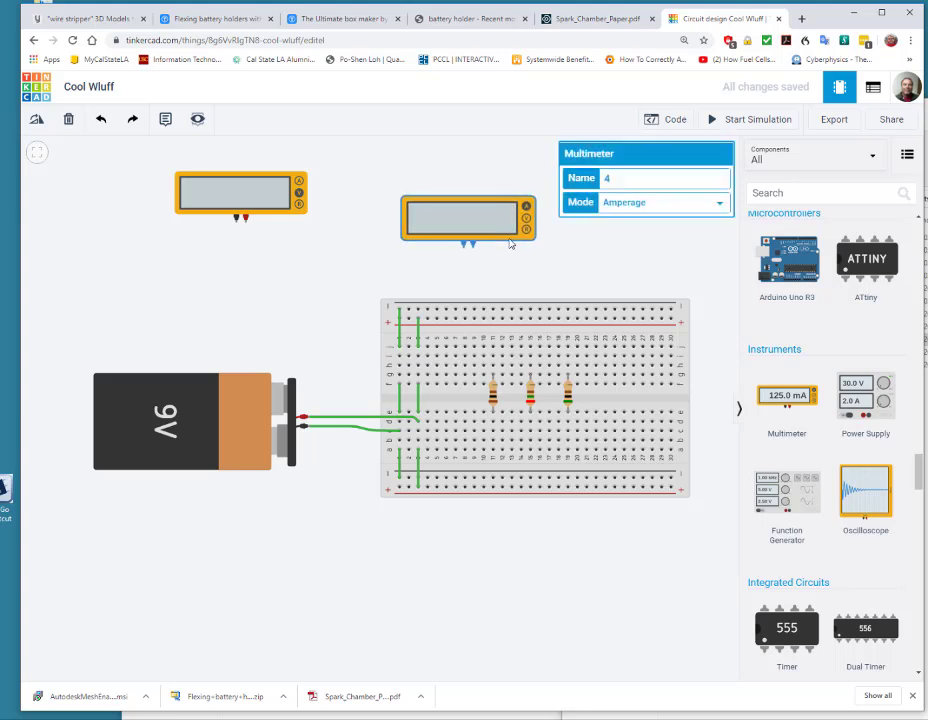
Move the Amperage multimeter over breadboard column 15 and wire its positive terminal straight down to the upper positive rail.
{"action": "left_click", "coordinate": [639, 278]}
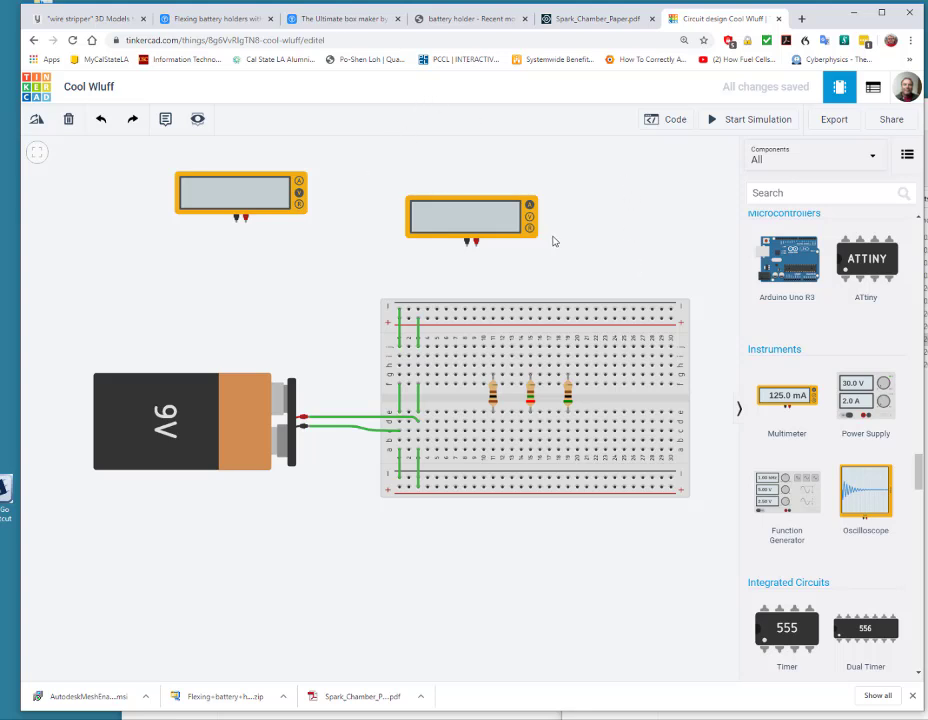
{"action": "left_click_drag", "start_coordinate": [503, 207], "coordinate": [553, 212]}
{"action": "left_click", "coordinate": [517, 177]}
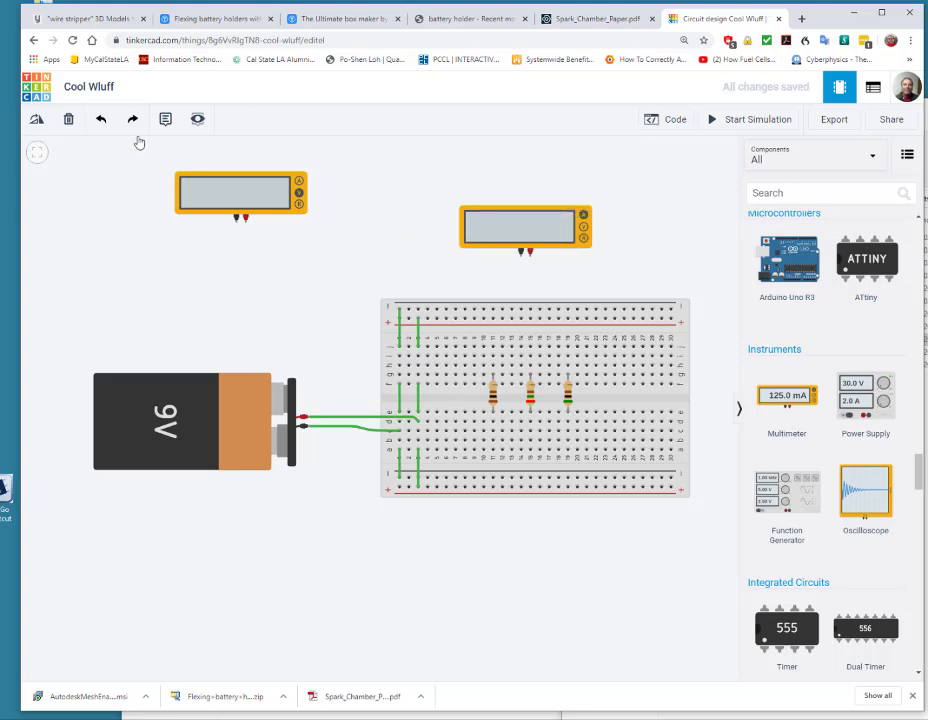
{"action": "left_click", "coordinate": [531, 321]}
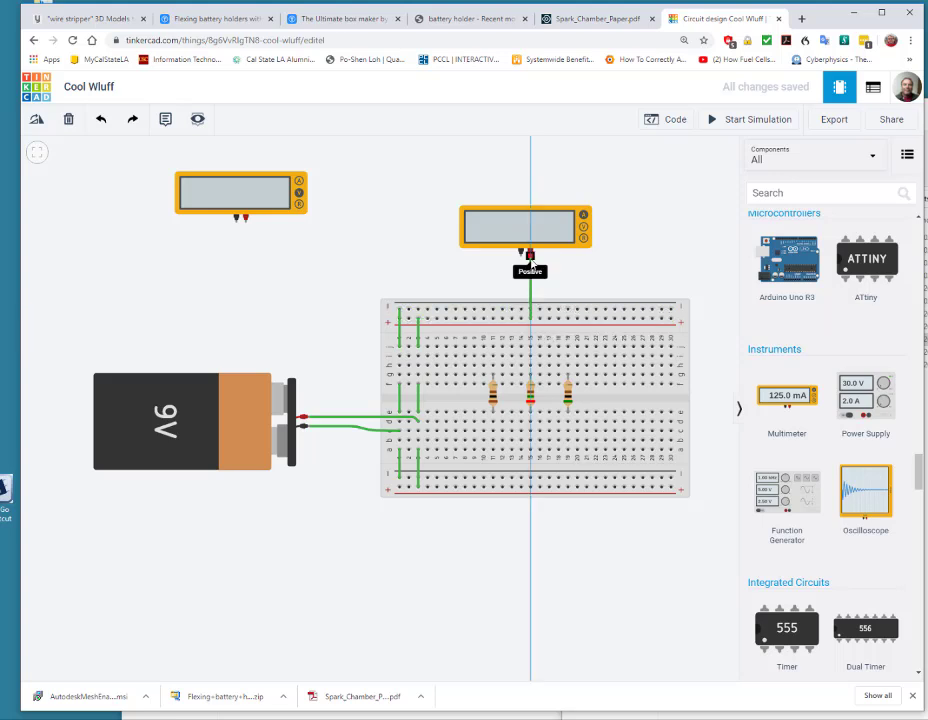
{"action": "left_click", "coordinate": [531, 259]}
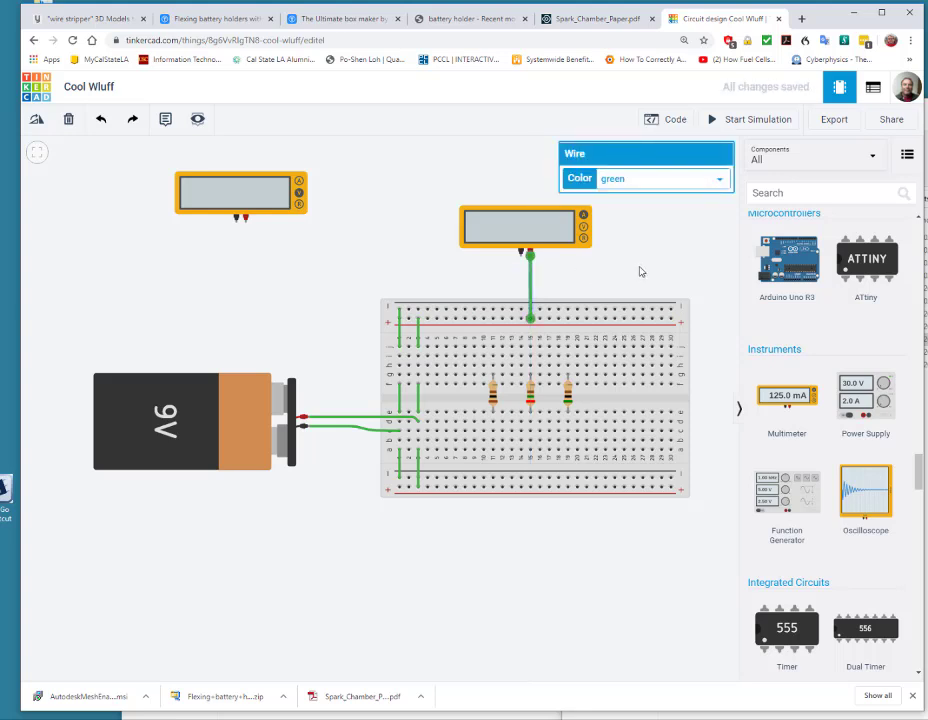
Wire the Amperage multimeter's negative terminal to hole j11 above the 100 Ω resistor, bending the wire to run vertically over column 11.
{"action": "left_click", "coordinate": [521, 257]}
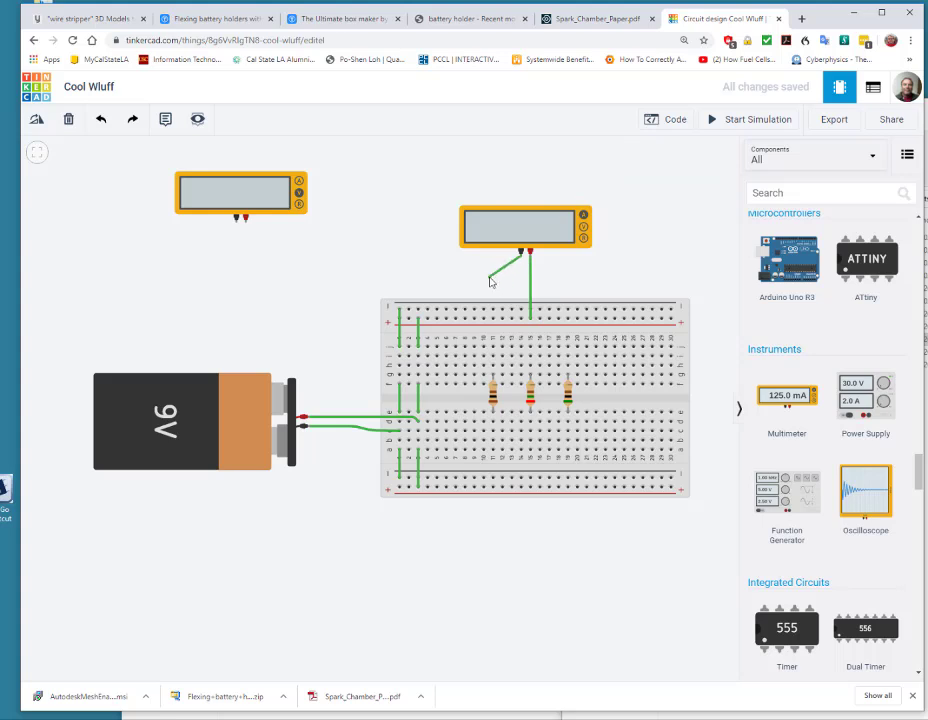
{"action": "left_click", "coordinate": [487, 294]}
{"action": "left_click", "coordinate": [492, 364]}
{"action": "left_click_drag", "start_coordinate": [493, 365], "coordinate": [492, 348]}
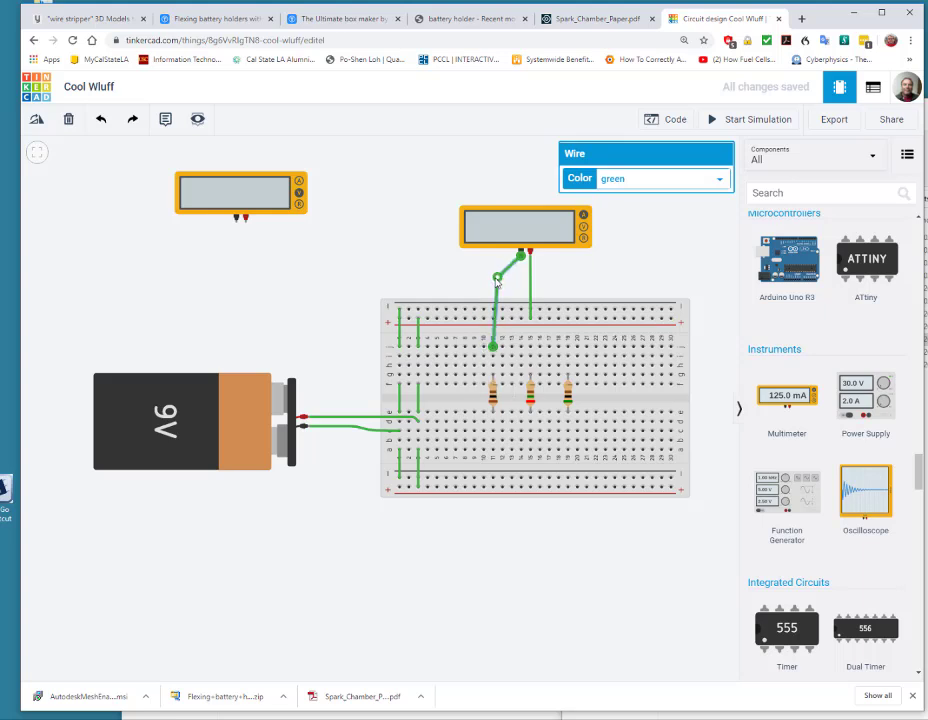
{"action": "left_click_drag", "start_coordinate": [493, 283], "coordinate": [504, 279]}
{"action": "left_click", "coordinate": [598, 230]}
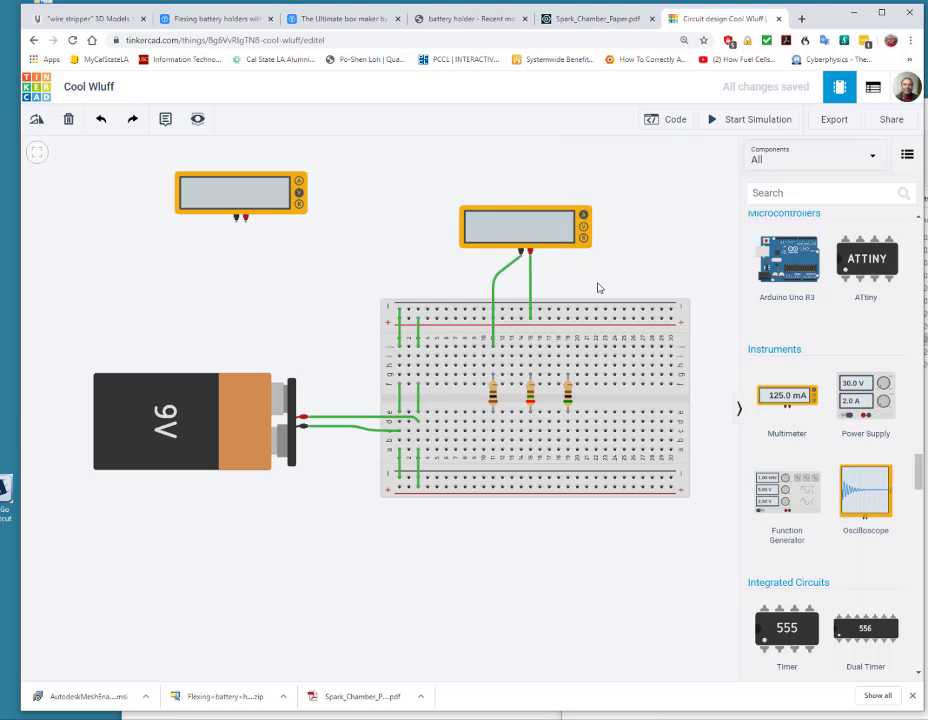
Color the Amperage multimeter's positive wire red and its negative wire orange.
{"action": "left_click", "coordinate": [531, 280]}
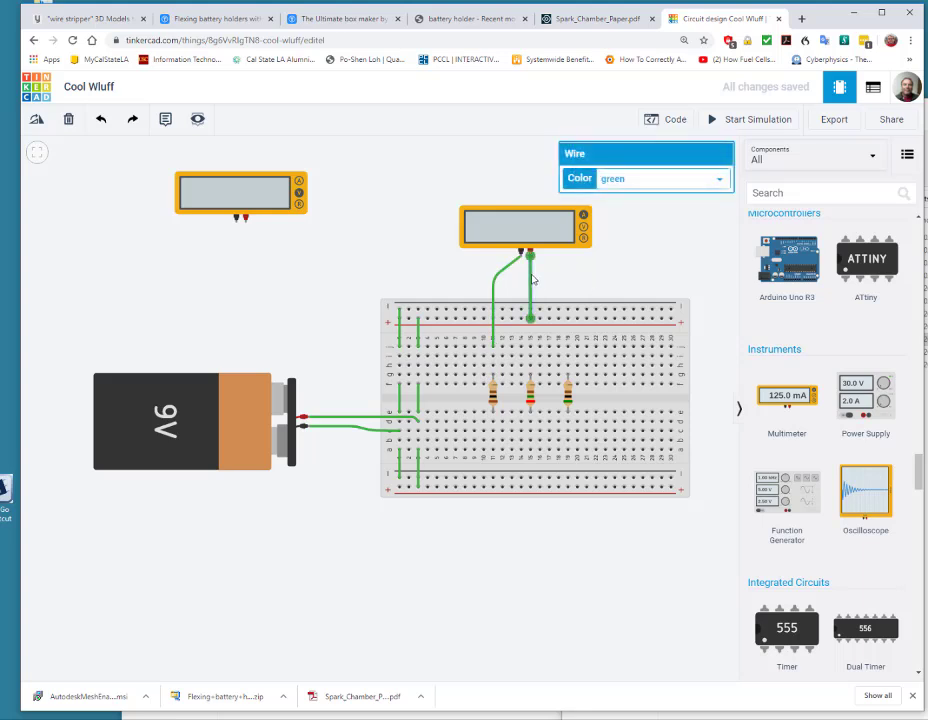
{"action": "left_click", "coordinate": [646, 188]}
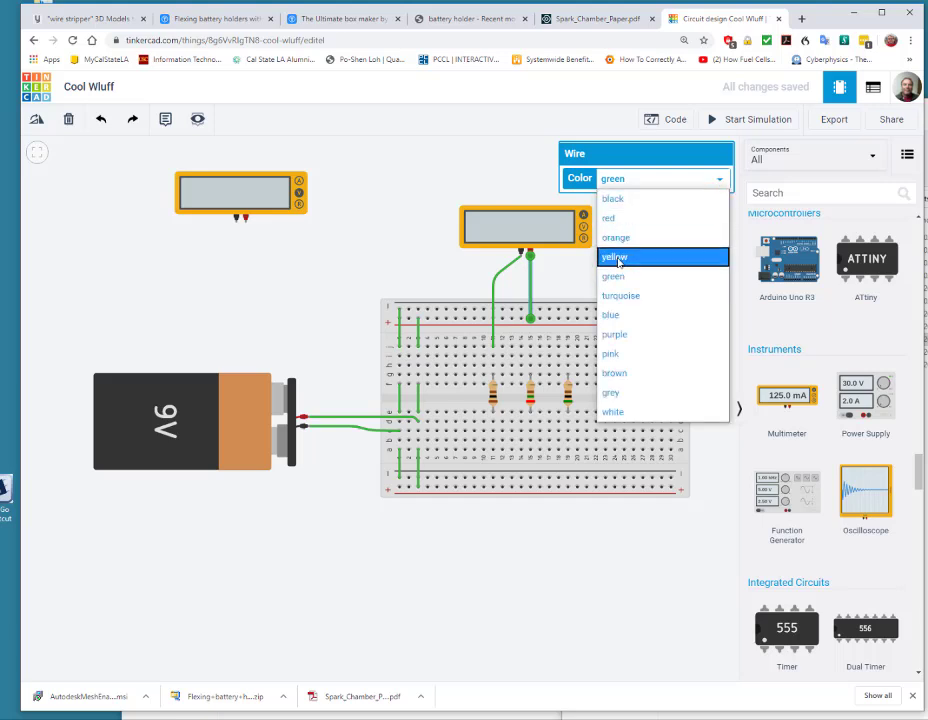
{"action": "left_click", "coordinate": [612, 219]}
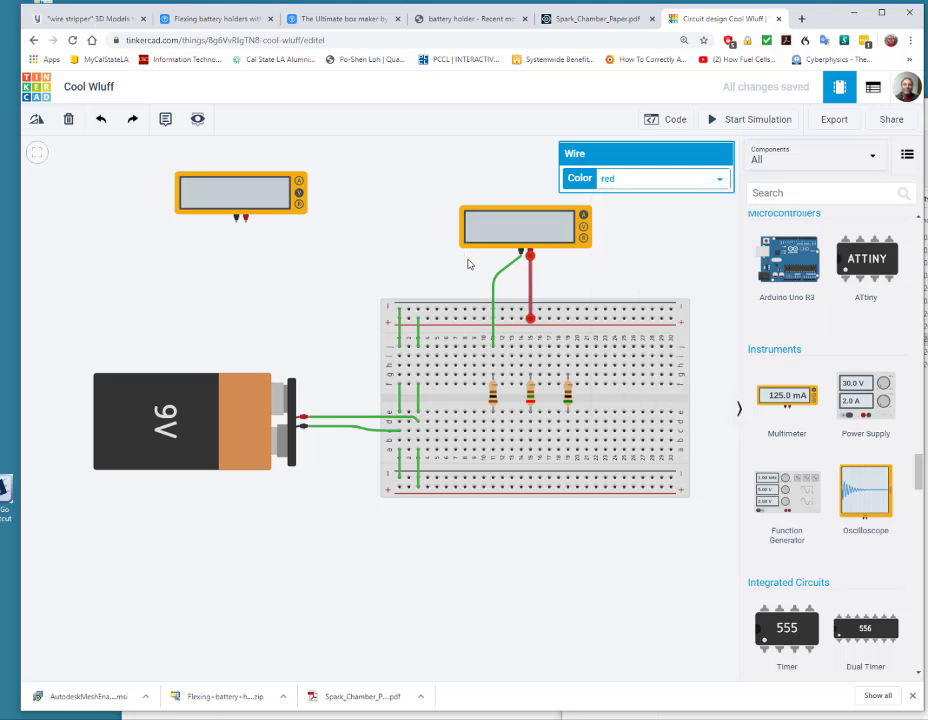
{"action": "left_click", "coordinate": [501, 276]}
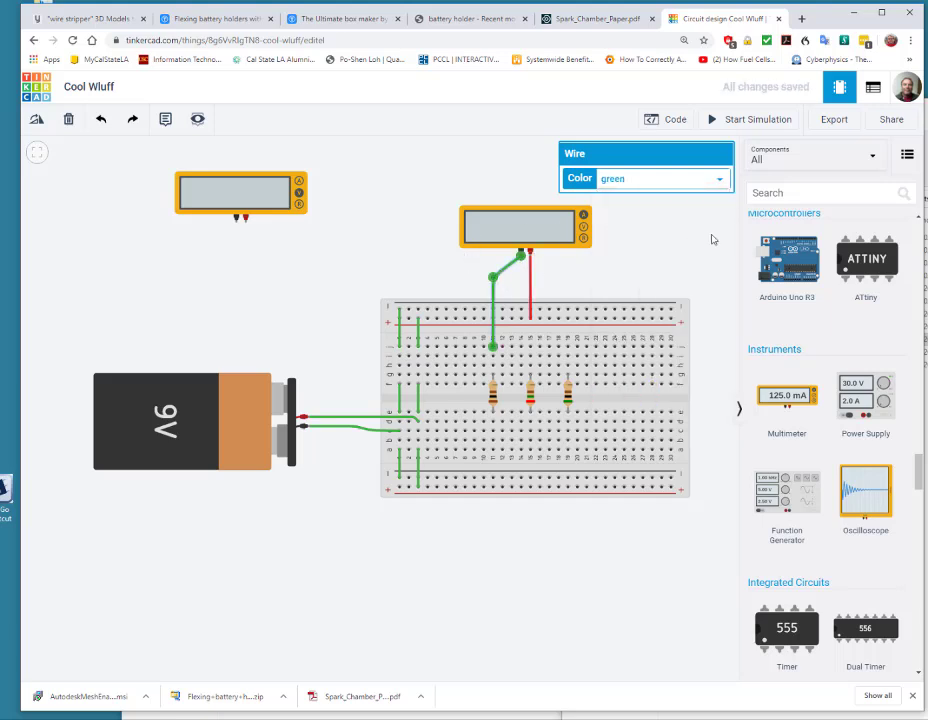
{"action": "left_click", "coordinate": [721, 183]}
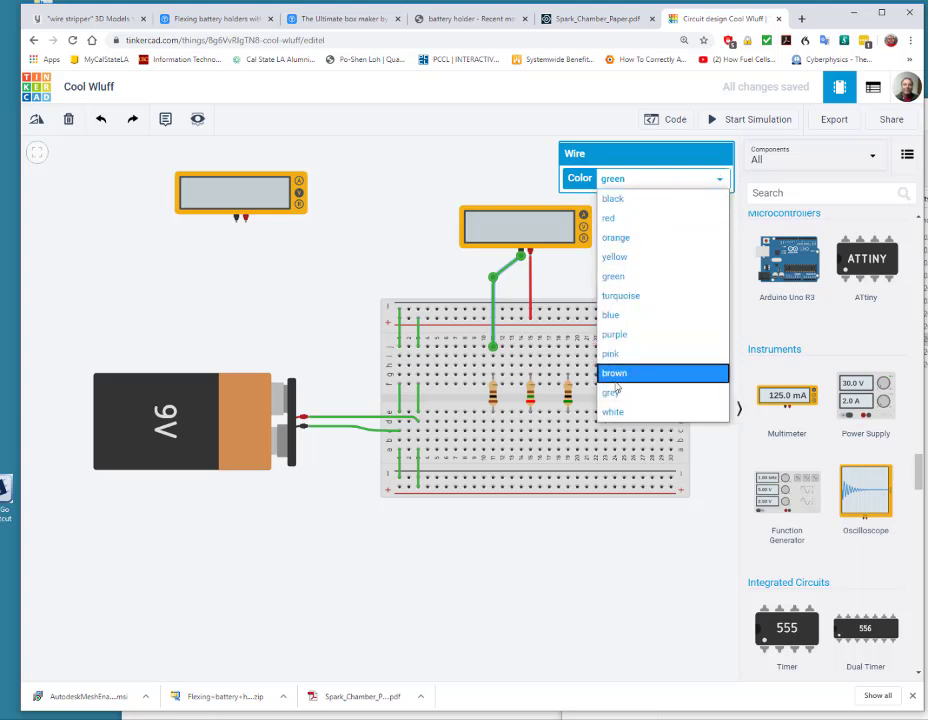
{"action": "left_click", "coordinate": [614, 239]}
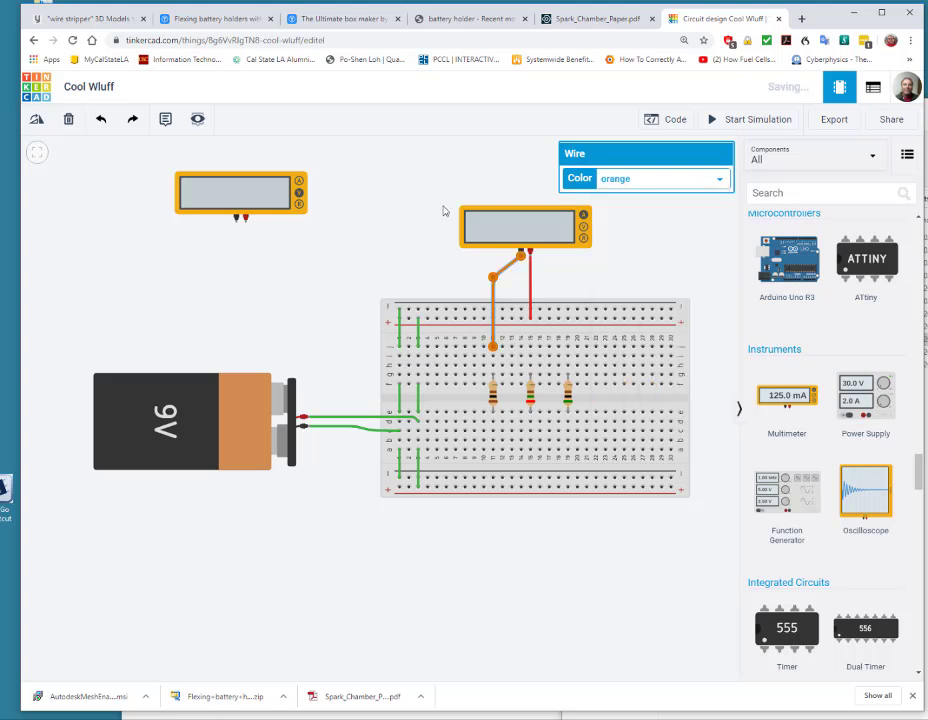
{"action": "left_click", "coordinate": [404, 193]}
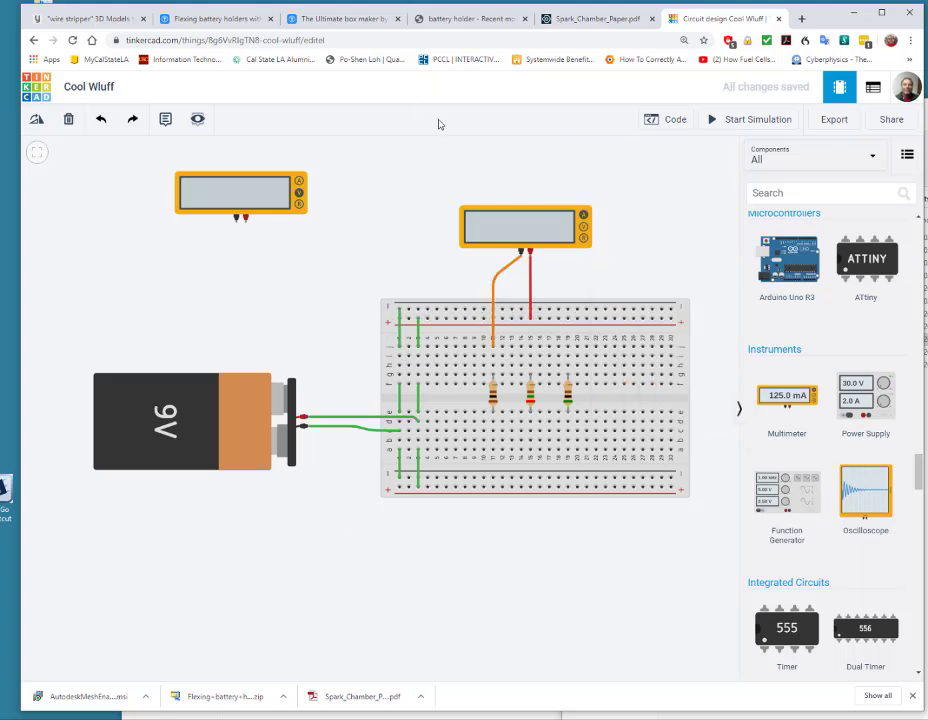
Connect hole a11 below the 100 Ω resistor to the lower negative rail with a black wire.
{"action": "left_click", "coordinate": [493, 453]}
{"action": "left_click", "coordinate": [493, 478]}
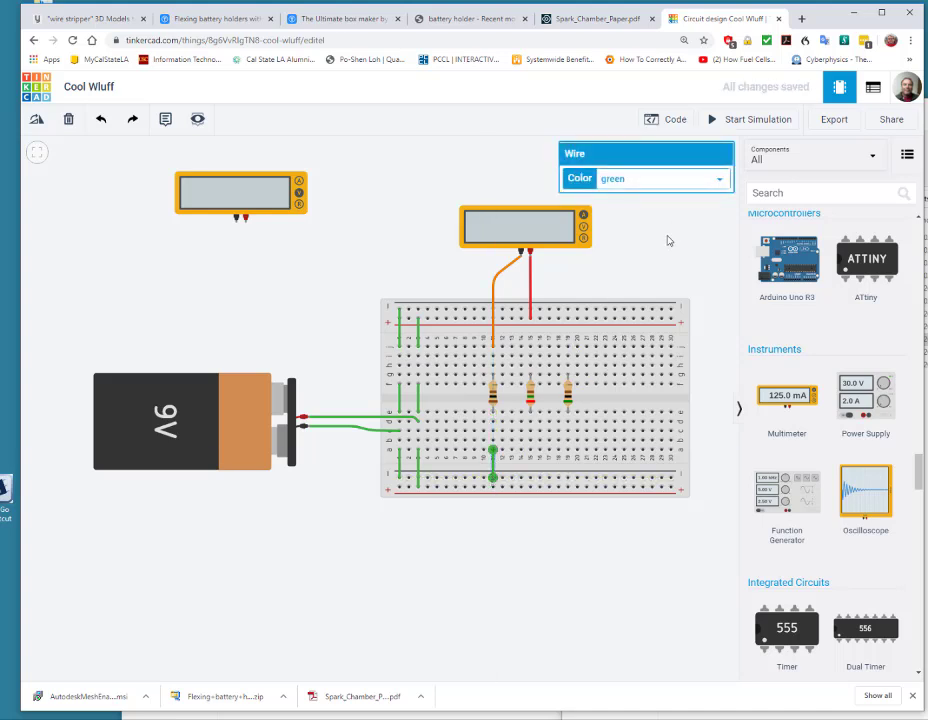
{"action": "left_click", "coordinate": [665, 179]}
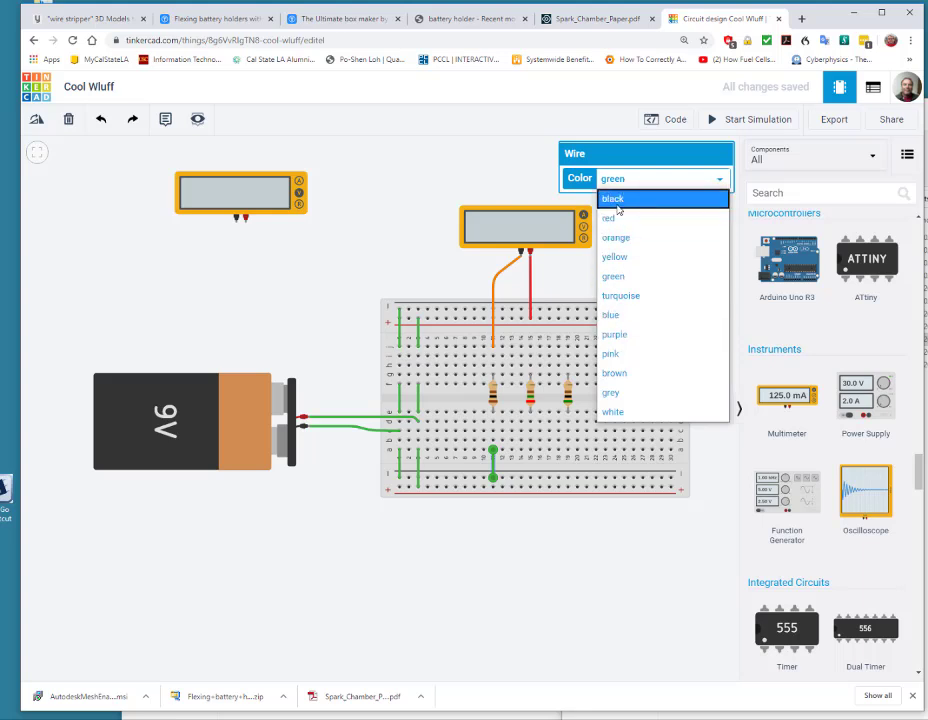
{"action": "left_click", "coordinate": [618, 206]}
{"action": "left_click", "coordinate": [552, 544]}
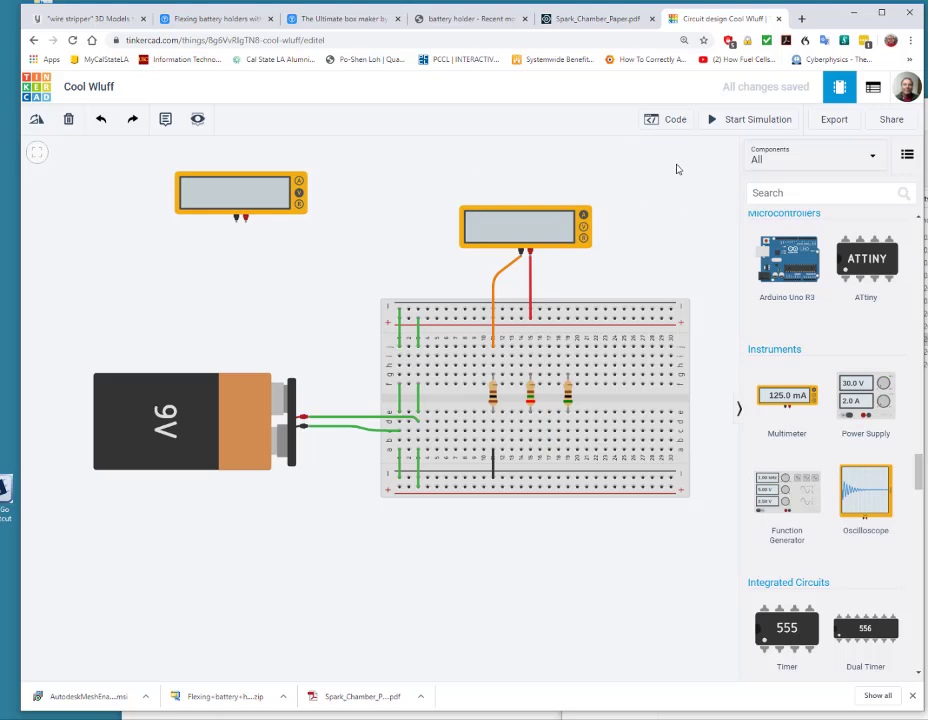
Run the simulation, stop it and restart it to read the current through the 100 Ω resistor.
{"action": "left_click", "coordinate": [758, 121]}
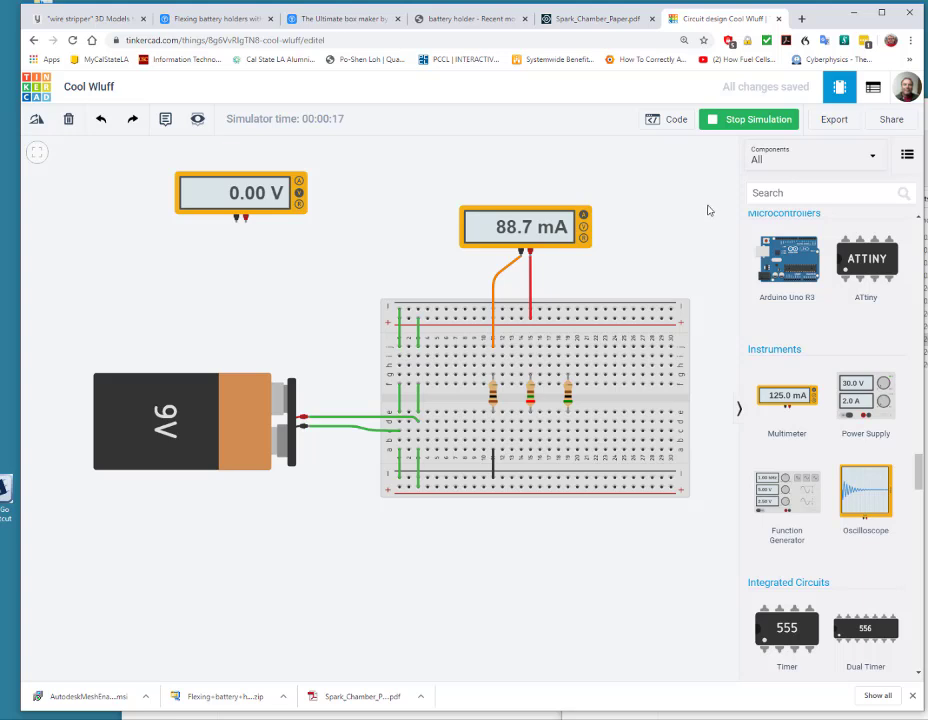
{"action": "left_click", "coordinate": [741, 121]}
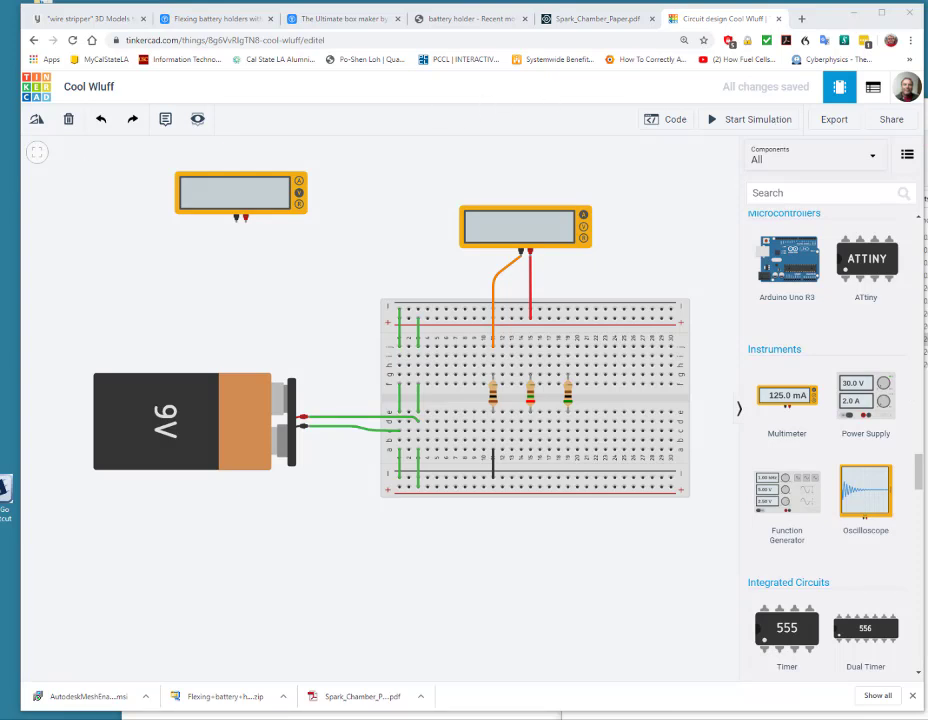
{"action": "left_click", "coordinate": [772, 126]}
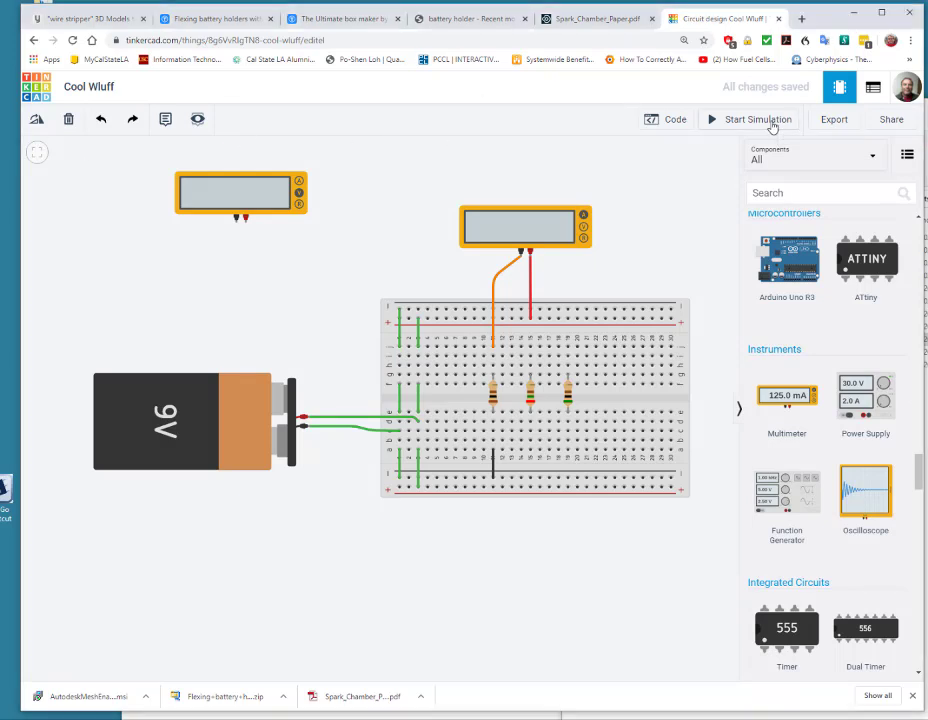
{"action": "left_click", "coordinate": [772, 126]}
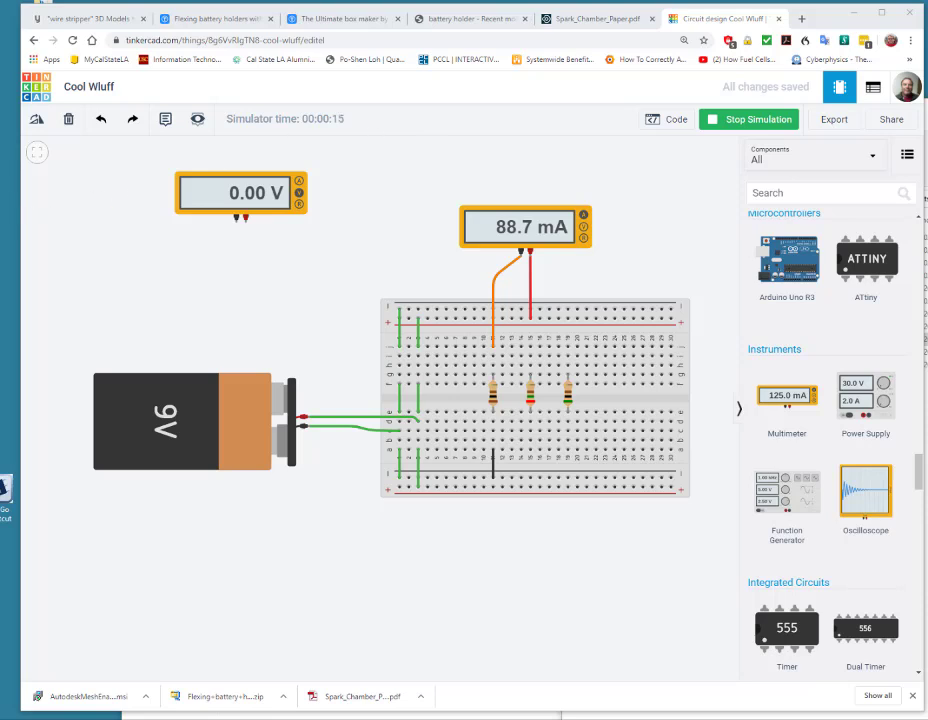
Handwrite the current above the multimeters as 88.7 mA, 88.7 × 10⁻³ A and 0.0887 A, and erase these notes.
{"action": "left_click_drag", "start_coordinate": [0, 150], "coordinate": [4, 209]}
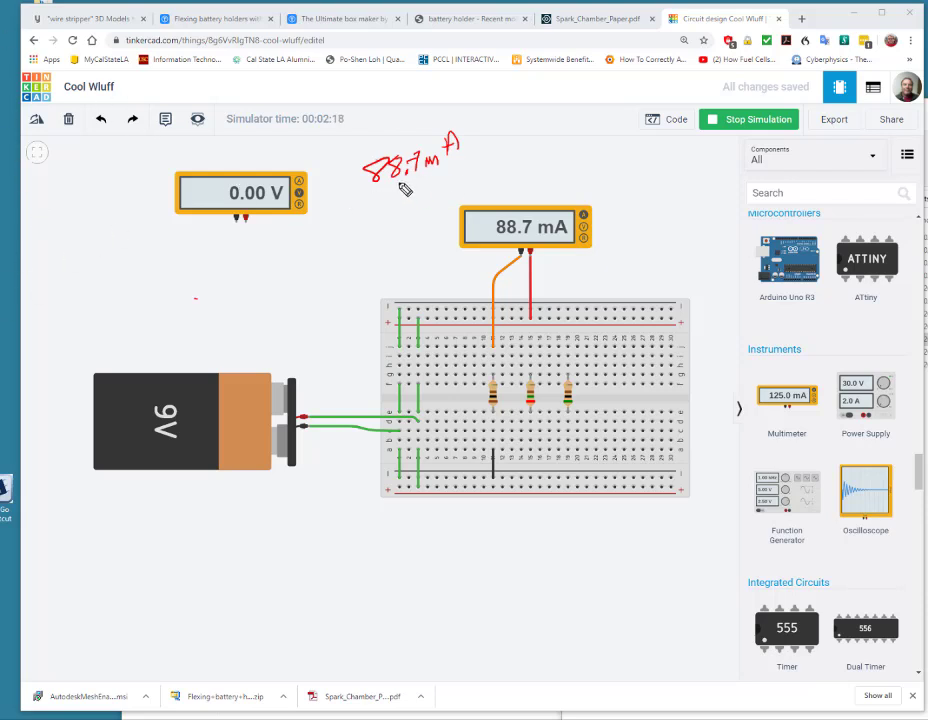
{"action": "left_click_drag", "start_coordinate": [508, 141], "coordinate": [566, 154]}
{"action": "left_click", "coordinate": [529, 149]}
{"action": "mouse_move", "coordinate": [566, 142]}
{"action": "left_mouse_down"}
{"action": "mouse_move", "coordinate": [557, 154]}
{"action": "mouse_move", "coordinate": [589, 131]}
{"action": "mouse_move", "coordinate": [606, 133]}
{"action": "left_mouse_up"}
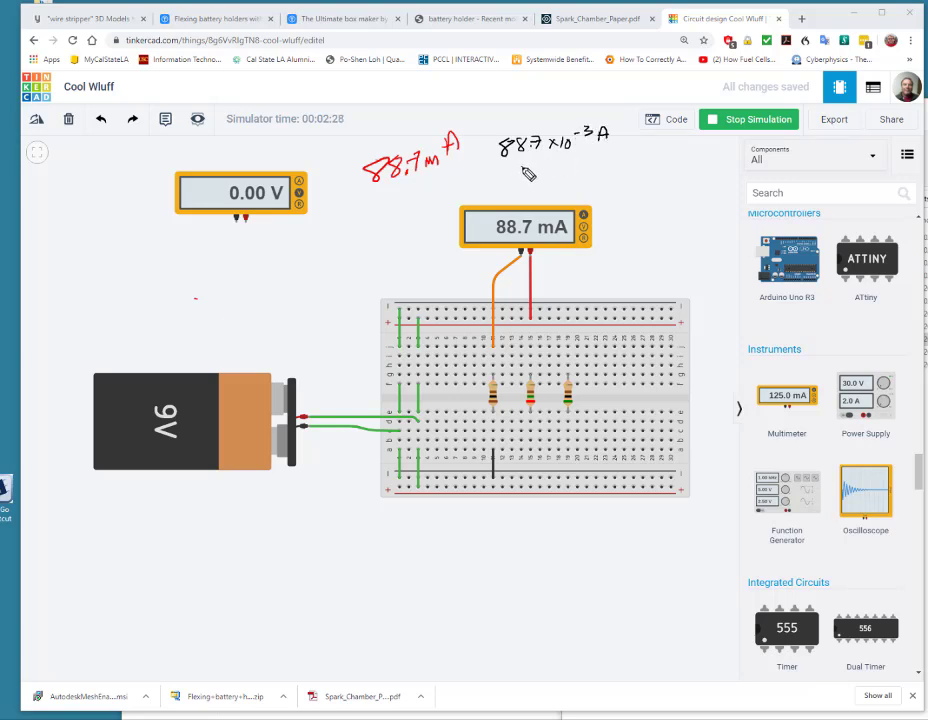
{"action": "left_click_drag", "start_coordinate": [543, 166], "coordinate": [496, 168]}
{"action": "left_click", "coordinate": [507, 178]}
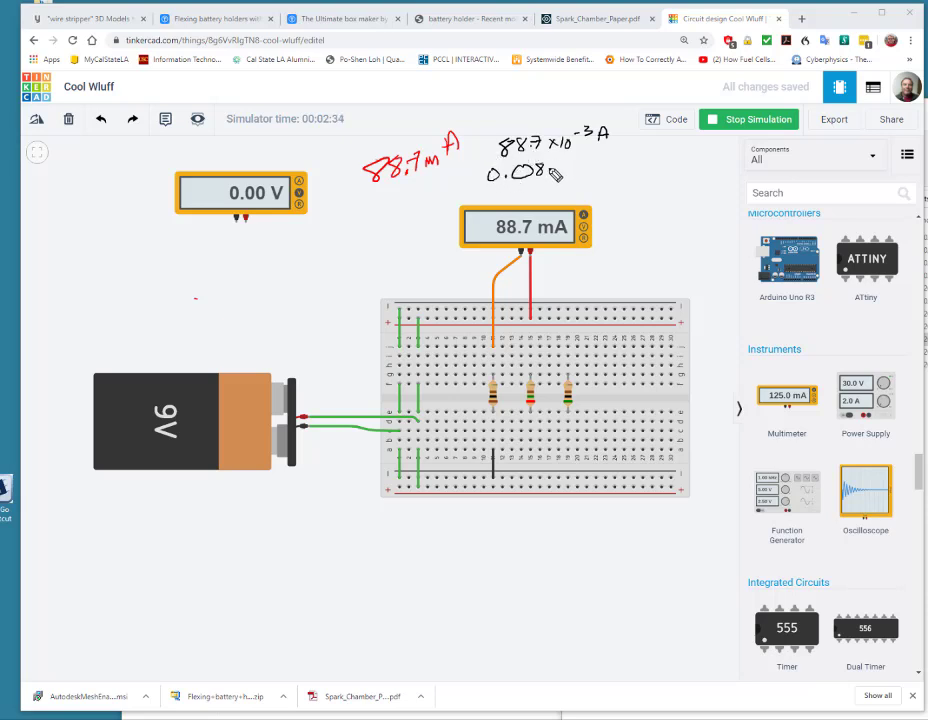
{"action": "mouse_move", "coordinate": [561, 166]}
{"action": "left_mouse_down"}
{"action": "mouse_move", "coordinate": [570, 180]}
{"action": "mouse_move", "coordinate": [592, 177]}
{"action": "left_mouse_up"}
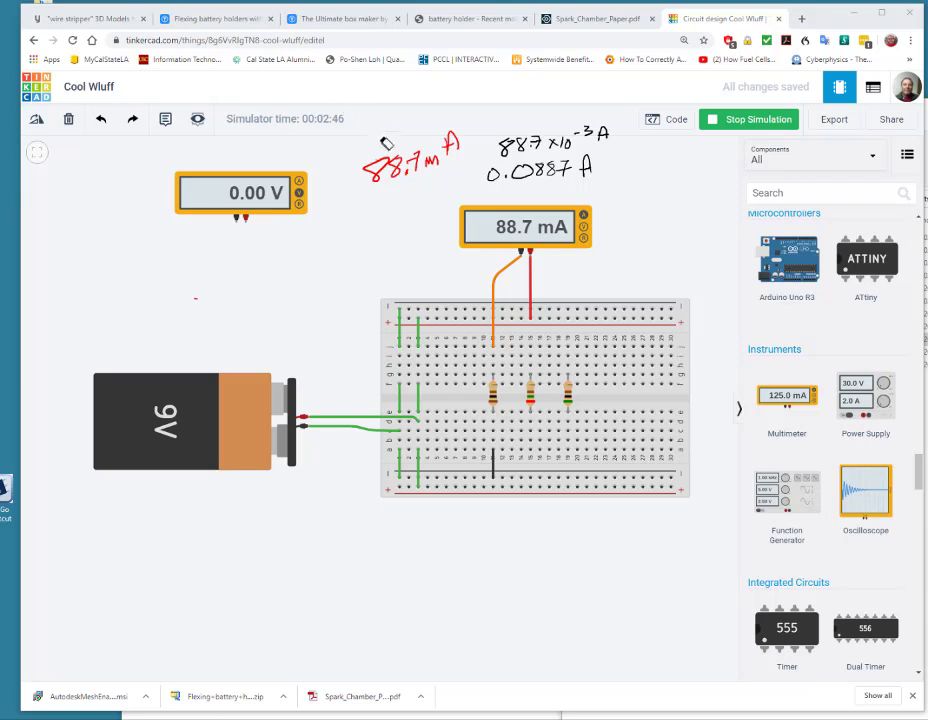
{"action": "mouse_move", "coordinate": [365, 170]}
{"action": "left_mouse_down"}
{"action": "mouse_move", "coordinate": [450, 145]}
{"action": "mouse_move", "coordinate": [534, 157]}
{"action": "mouse_move", "coordinate": [555, 138]}
{"action": "mouse_move", "coordinate": [598, 130]}
{"action": "mouse_move", "coordinate": [540, 172]}
{"action": "mouse_move", "coordinate": [574, 170]}
{"action": "left_mouse_up"}
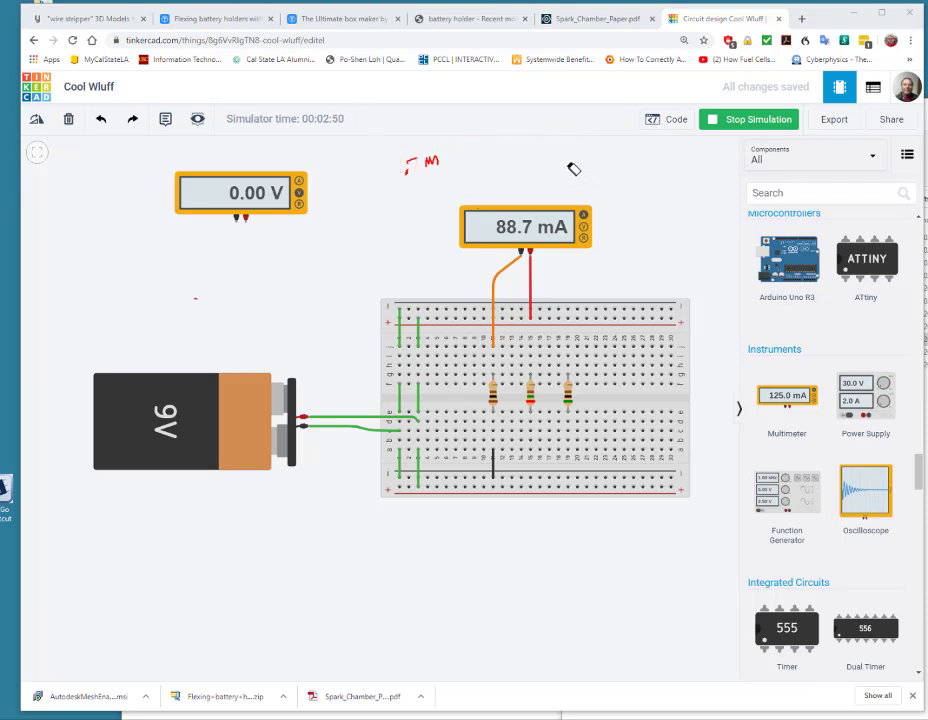
{"action": "mouse_move", "coordinate": [416, 199]}
{"action": "left_mouse_down"}
{"action": "mouse_move", "coordinate": [408, 170]}
{"action": "mouse_move", "coordinate": [438, 168]}
{"action": "left_mouse_up"}
Stop the simulation and swap resistors in the circuit, moving the 100 Ω one to column 7 and the 250 Ω one to column 11.
{"action": "left_click", "coordinate": [714, 121]}
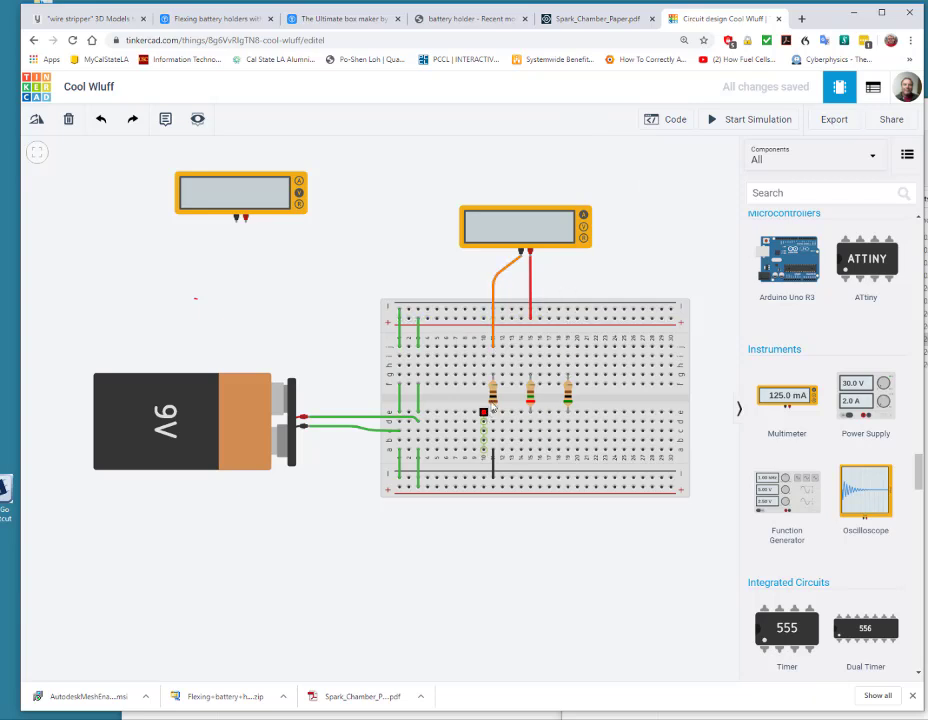
{"action": "left_click", "coordinate": [492, 396]}
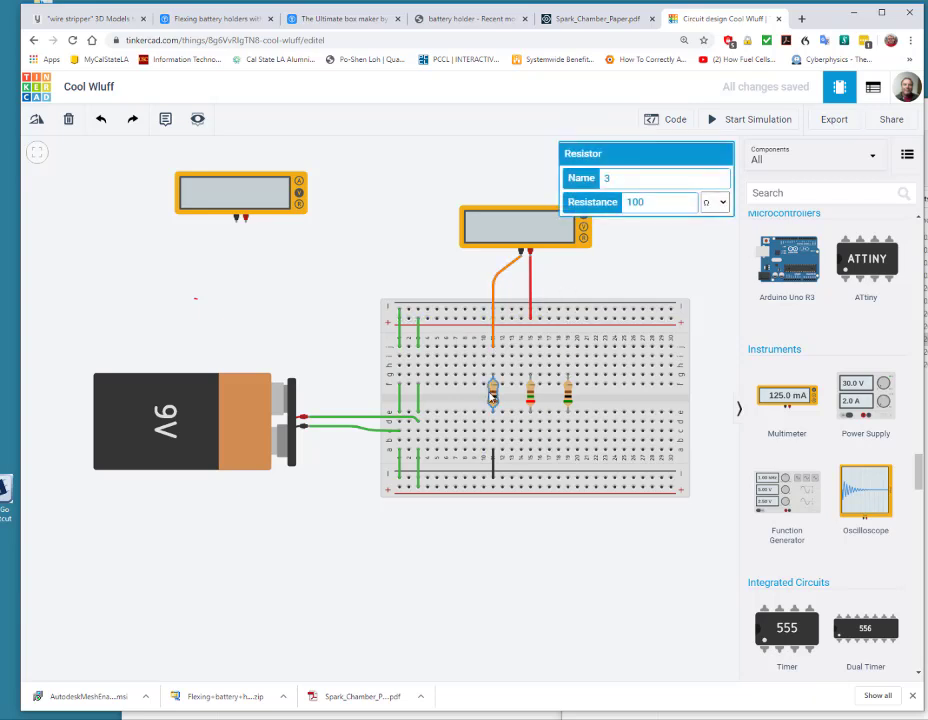
{"action": "left_click_drag", "start_coordinate": [492, 396], "coordinate": [455, 398]}
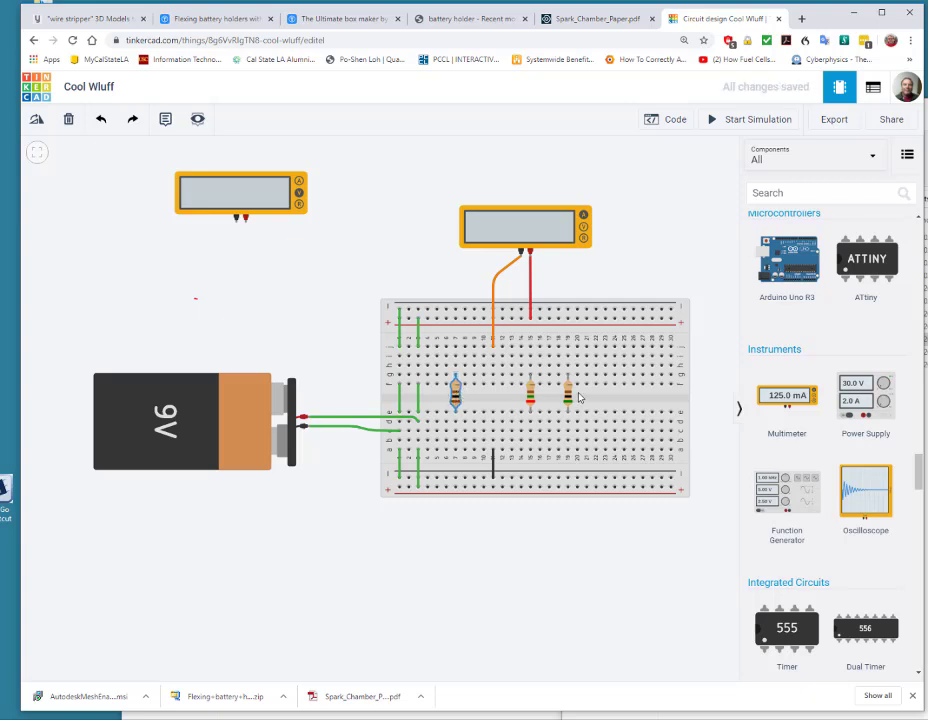
{"action": "left_click", "coordinate": [534, 397]}
{"action": "left_click_drag", "start_coordinate": [534, 397], "coordinate": [497, 397]}
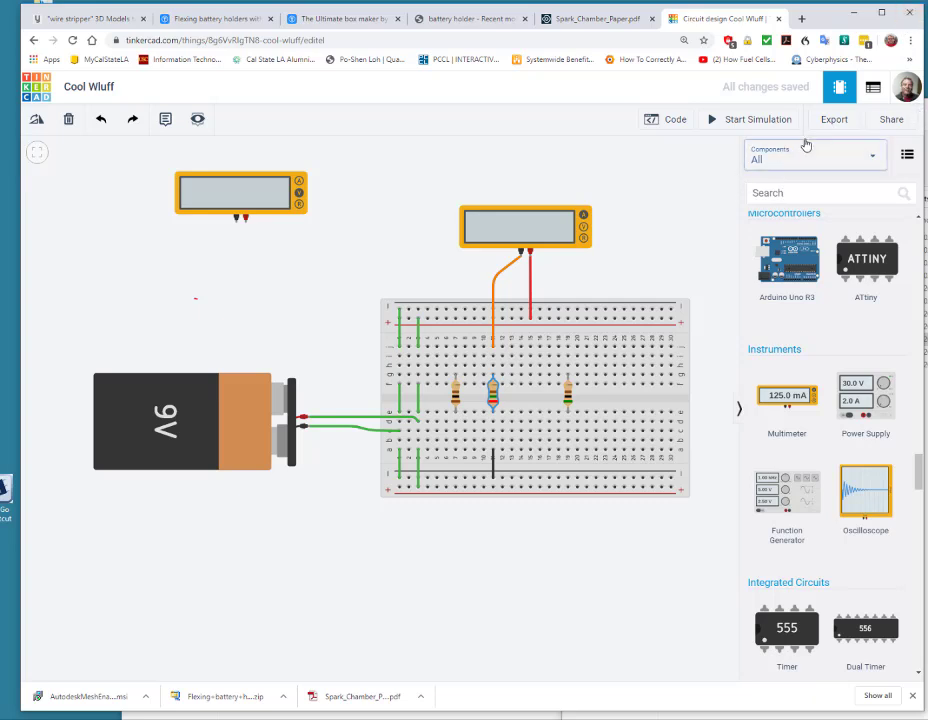
Check the resistances of the resistors at columns 19 and 11, and run the simulation to read the current through the column 11 resistor.
{"action": "left_click", "coordinate": [742, 411]}
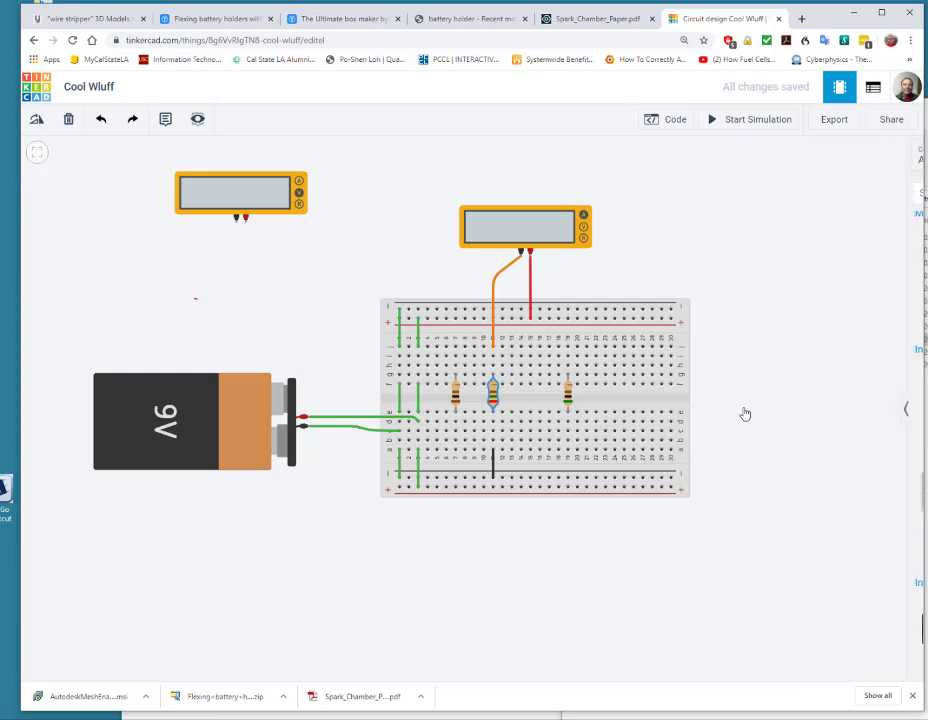
{"action": "left_click", "coordinate": [567, 396]}
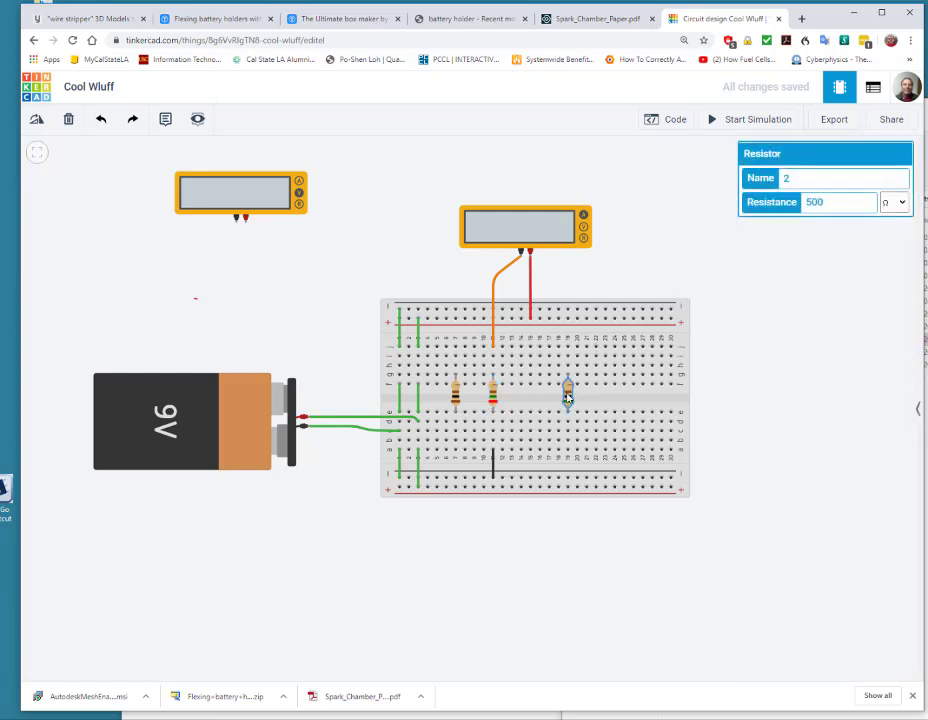
{"action": "left_click", "coordinate": [493, 394]}
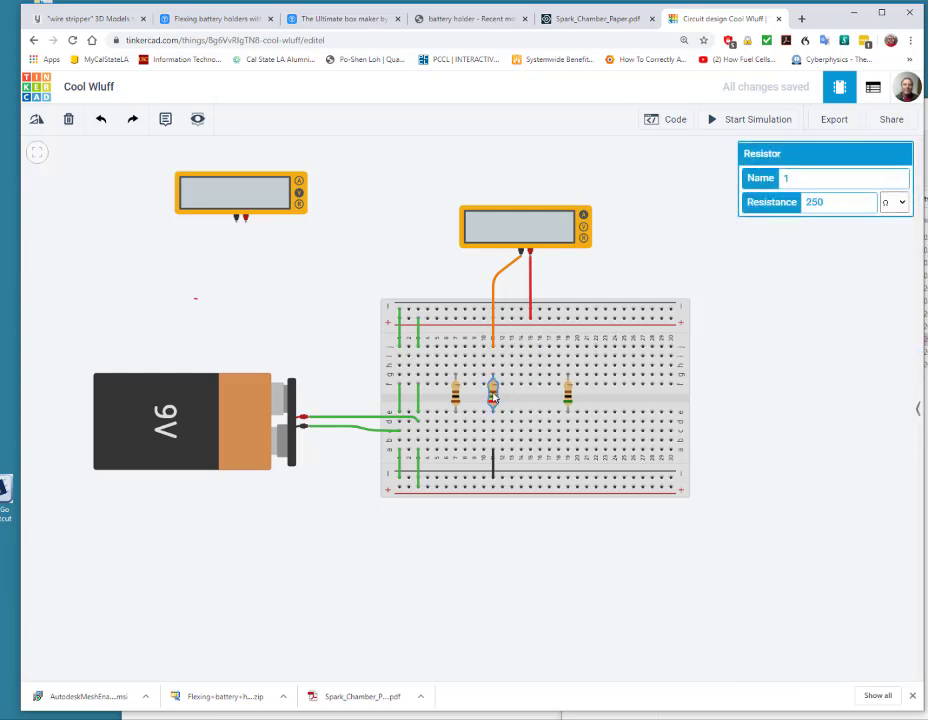
{"action": "left_click", "coordinate": [631, 231]}
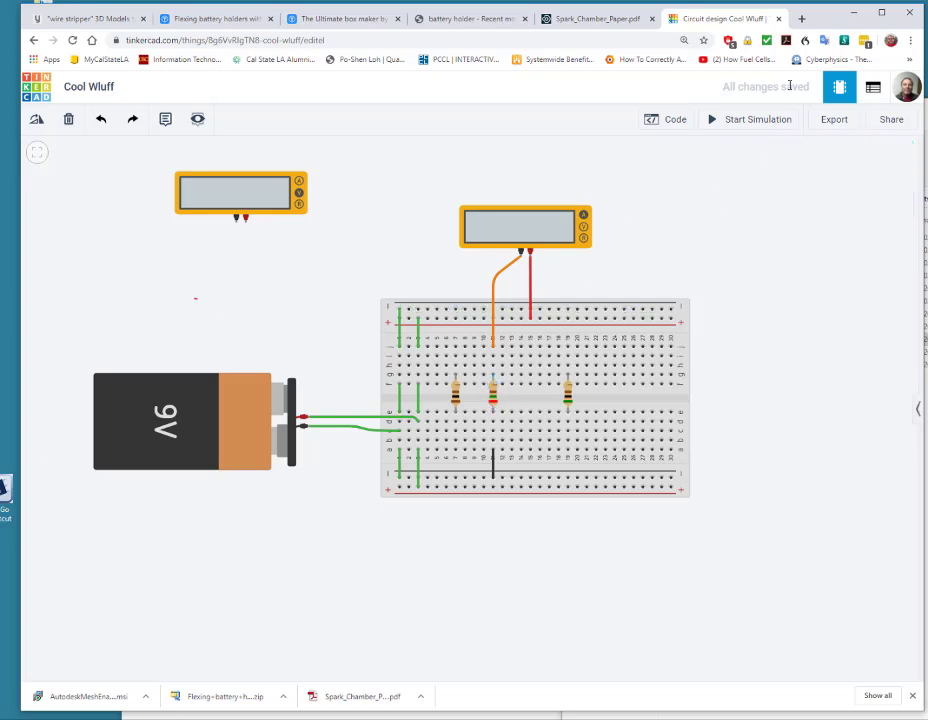
{"action": "left_click", "coordinate": [749, 121]}
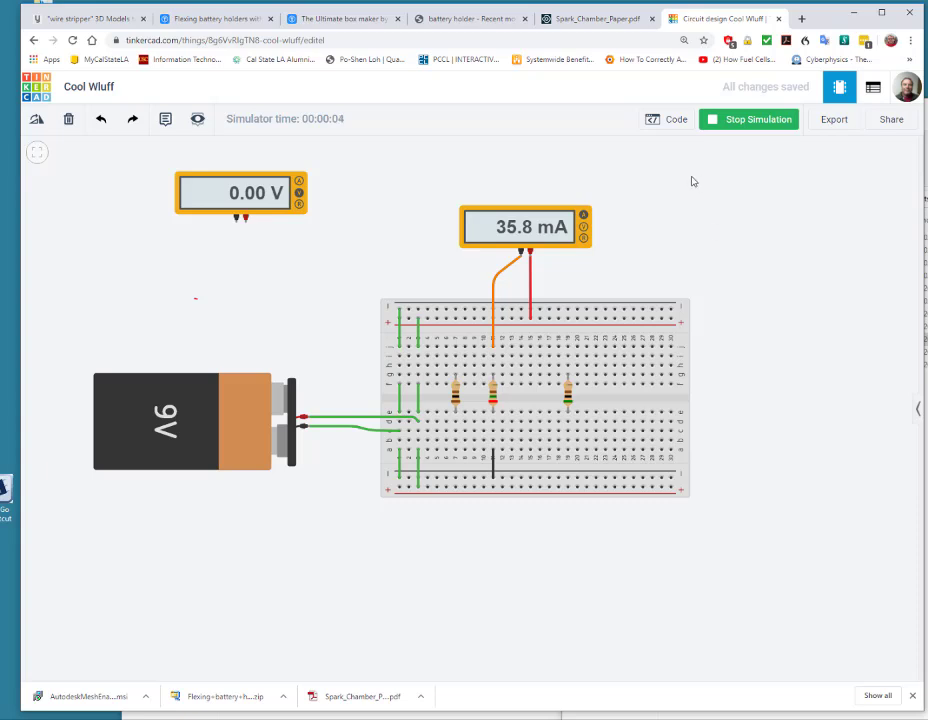
Stop the simulation and rearrange the resistors, moving the one at column 11 to column 14 and the one at column 19 to column 11.
{"action": "left_click", "coordinate": [712, 123]}
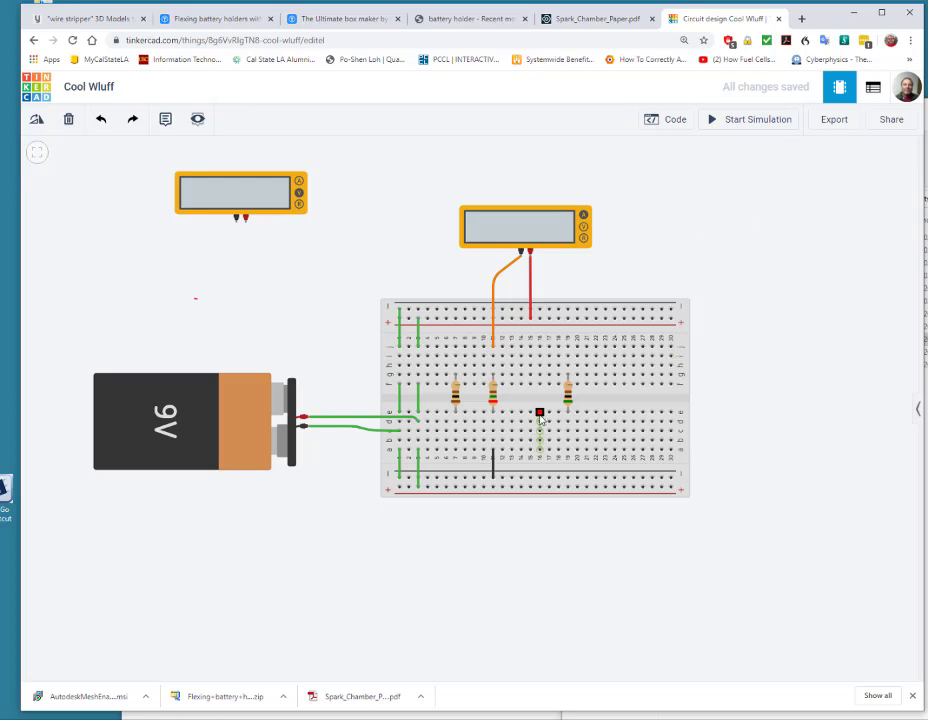
{"action": "left_click_drag", "start_coordinate": [493, 398], "coordinate": [521, 395]}
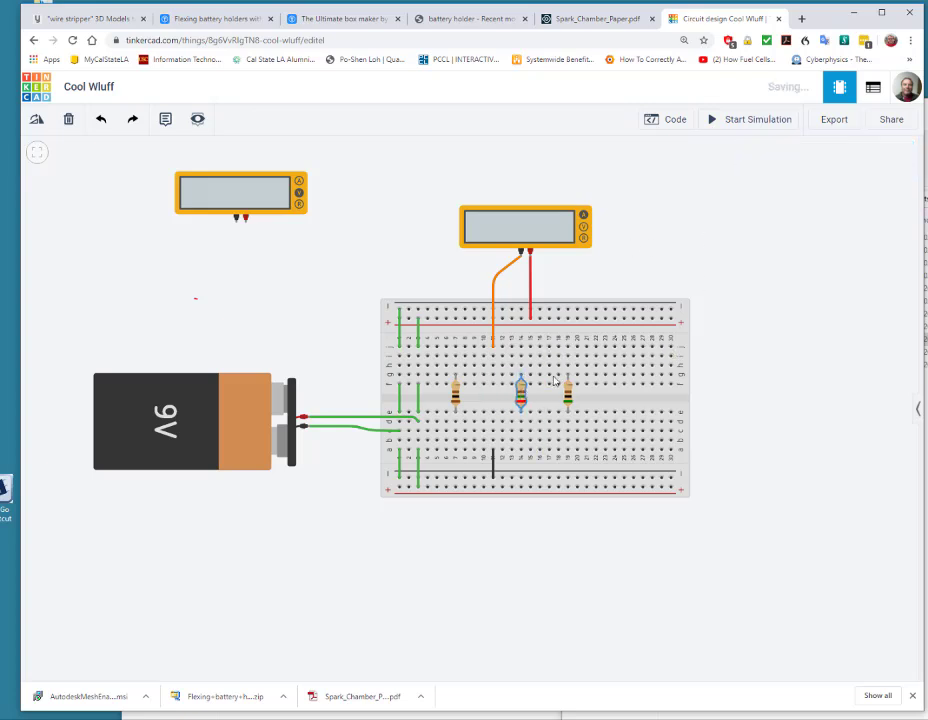
{"action": "left_click_drag", "start_coordinate": [567, 395], "coordinate": [494, 396]}
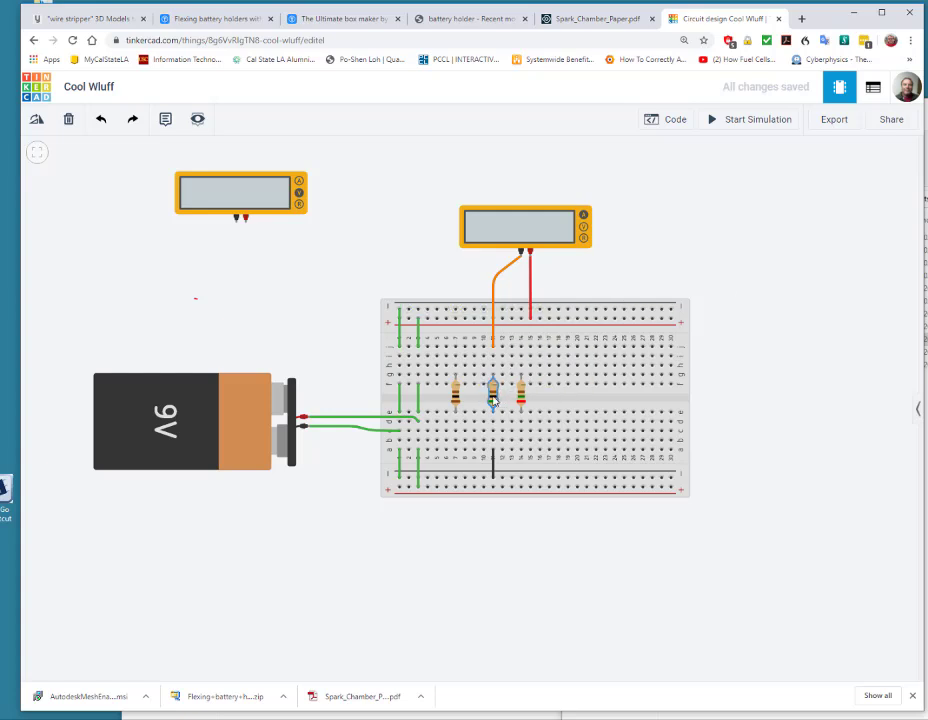
Check the resistances of the resistors at columns 14 and 11, and run the simulation to read the current through the column 11 resistor.
{"action": "left_click", "coordinate": [521, 394]}
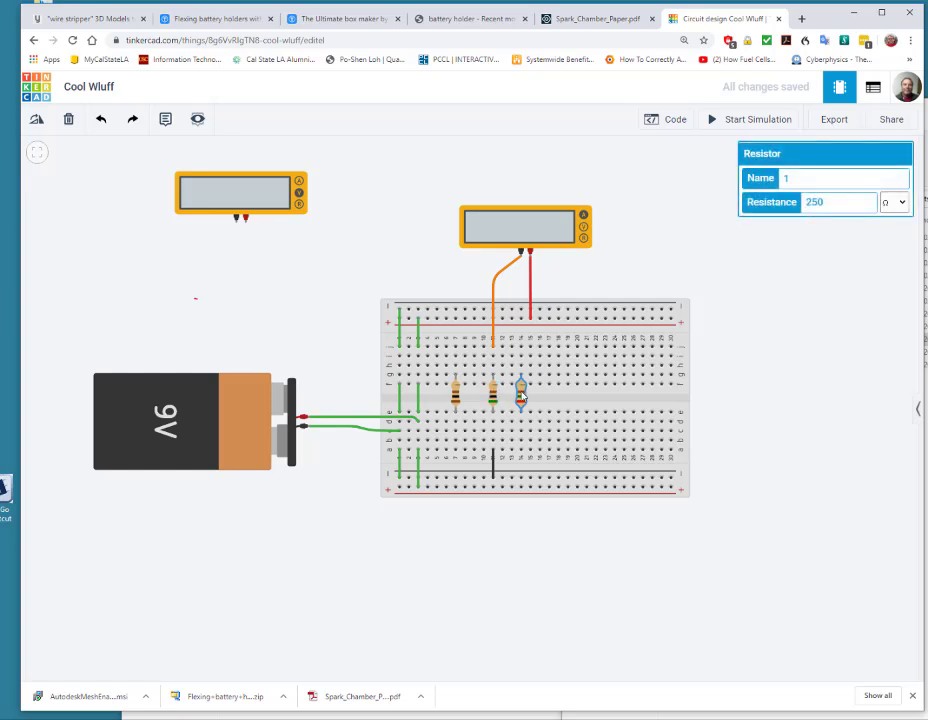
{"action": "left_click", "coordinate": [492, 396]}
{"action": "left_click", "coordinate": [757, 119]}
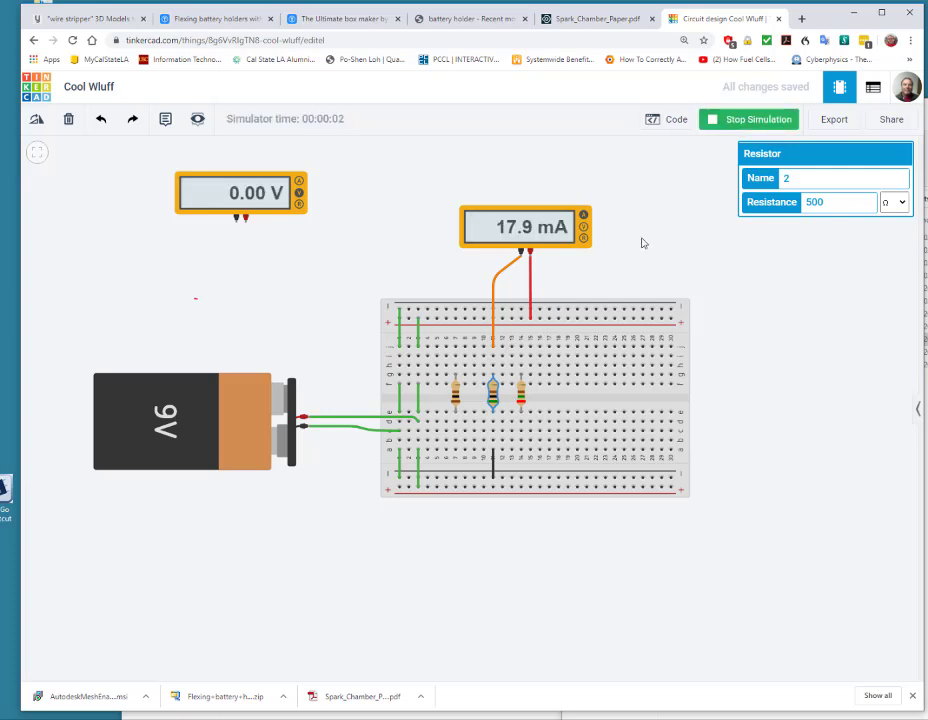
{"action": "left_click", "coordinate": [720, 124]}
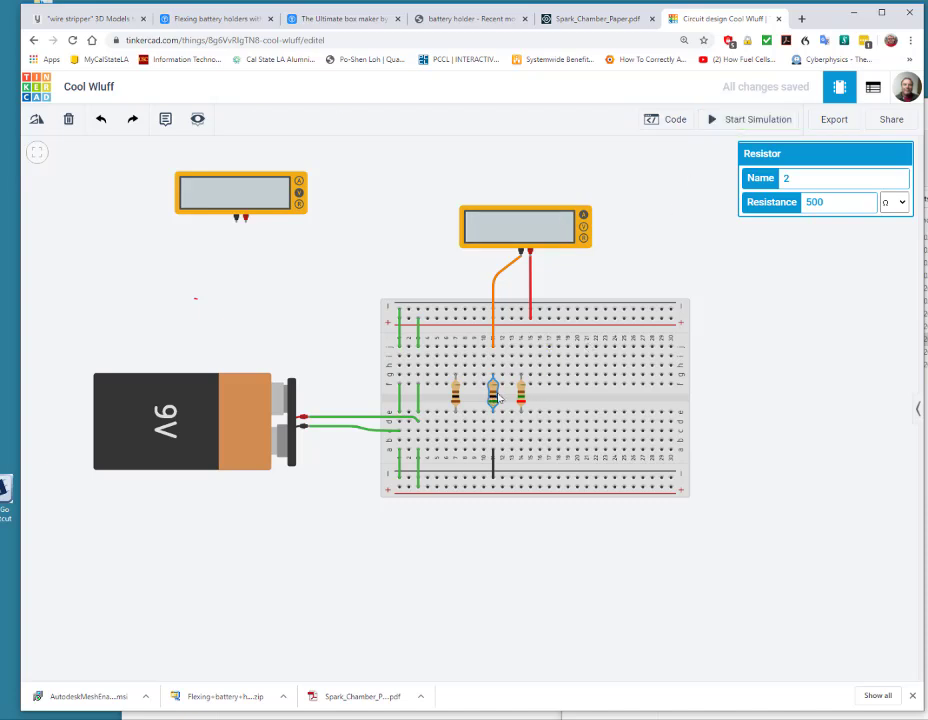
Move the 500 Ω resistor from column 11 to column 18 and the 100 Ω resistor from column 7 to column 11.
{"action": "left_click_drag", "start_coordinate": [498, 397], "coordinate": [582, 388]}
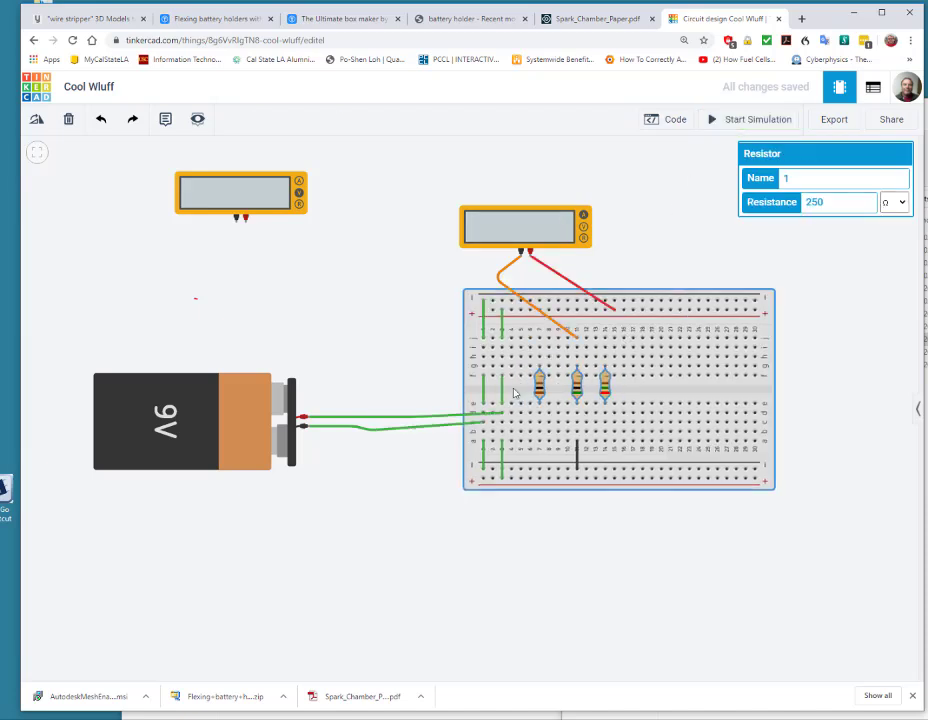
{"action": "left_click", "coordinate": [96, 129]}
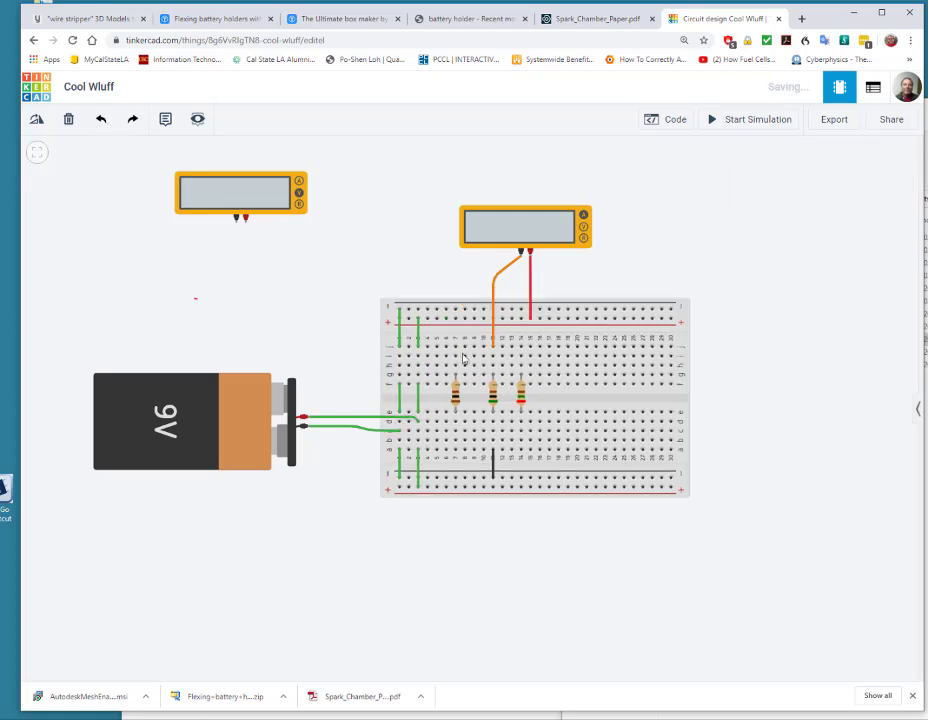
{"action": "left_click", "coordinate": [493, 398]}
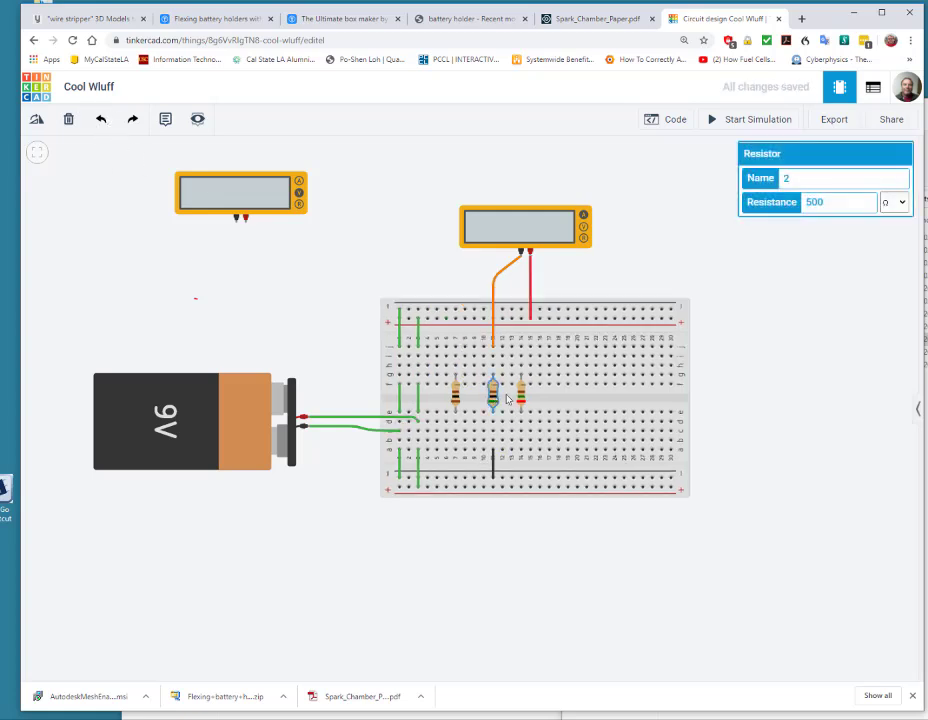
{"action": "key", "text": "Right"}
{"action": "key", "text": "Right"}
{"action": "key", "text": "Right"}
{"action": "key", "text": "Right"}
{"action": "key", "text": "Right"}
{"action": "key", "text": "Right"}
{"action": "key", "text": "Right"}
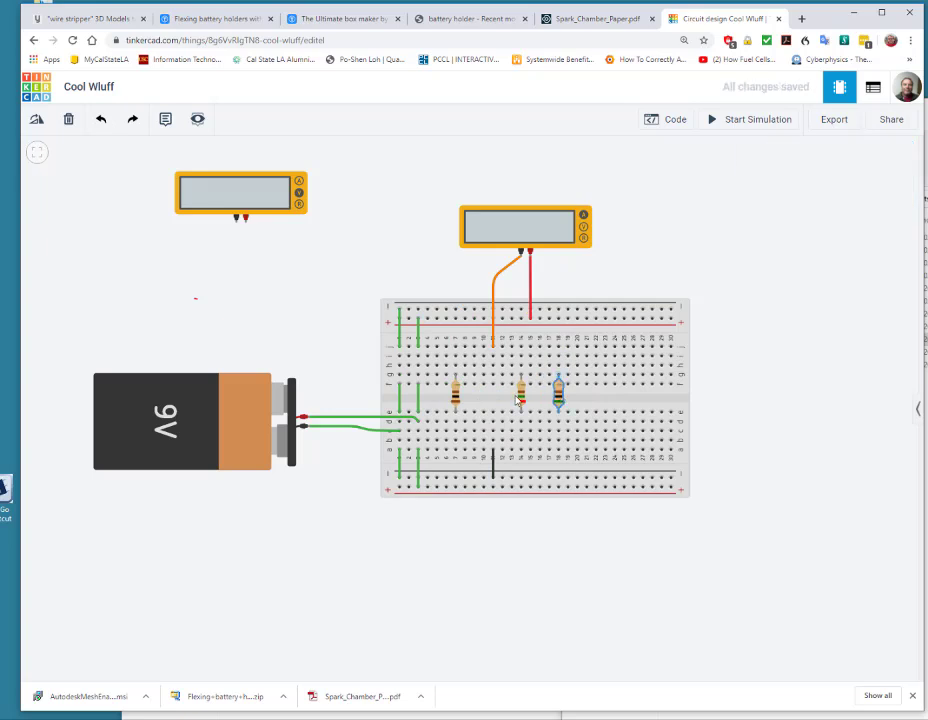
{"action": "left_click", "coordinate": [521, 396]}
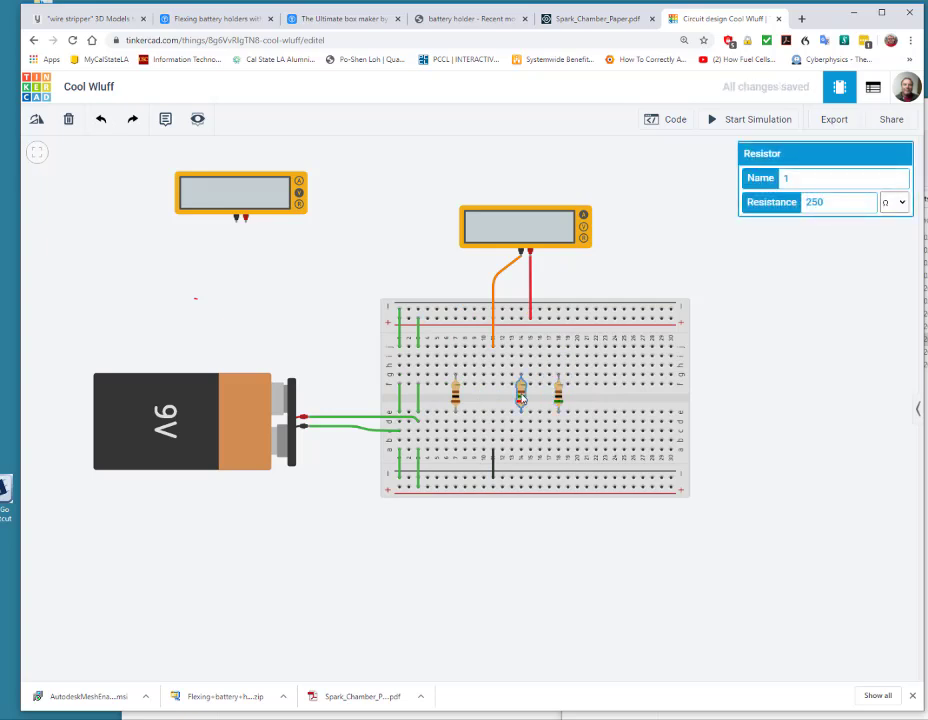
{"action": "left_click", "coordinate": [455, 396]}
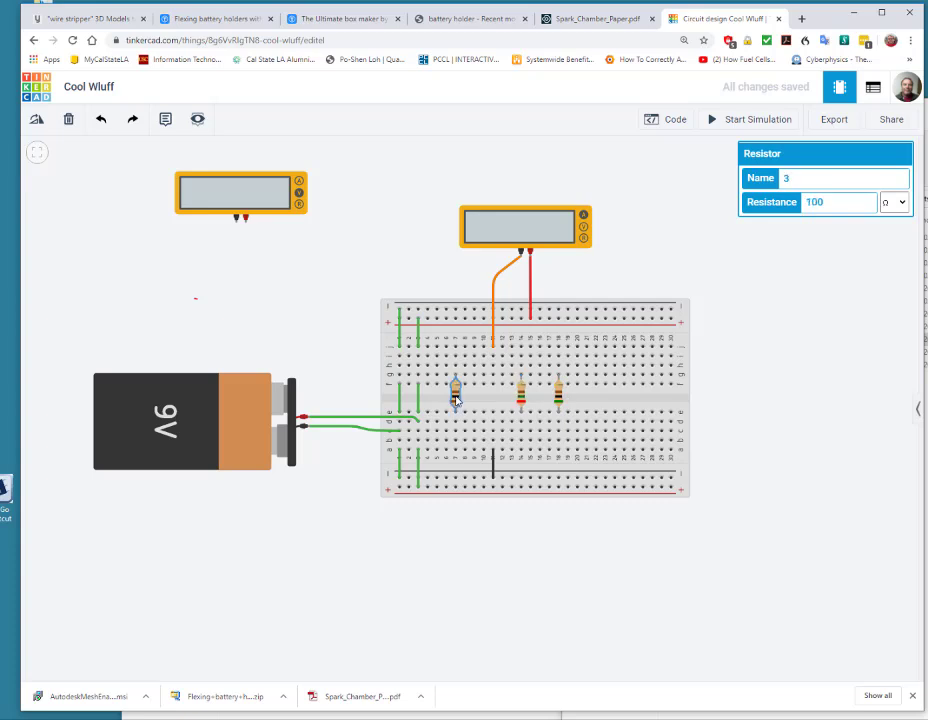
{"action": "left_click_drag", "start_coordinate": [455, 396], "coordinate": [493, 398]}
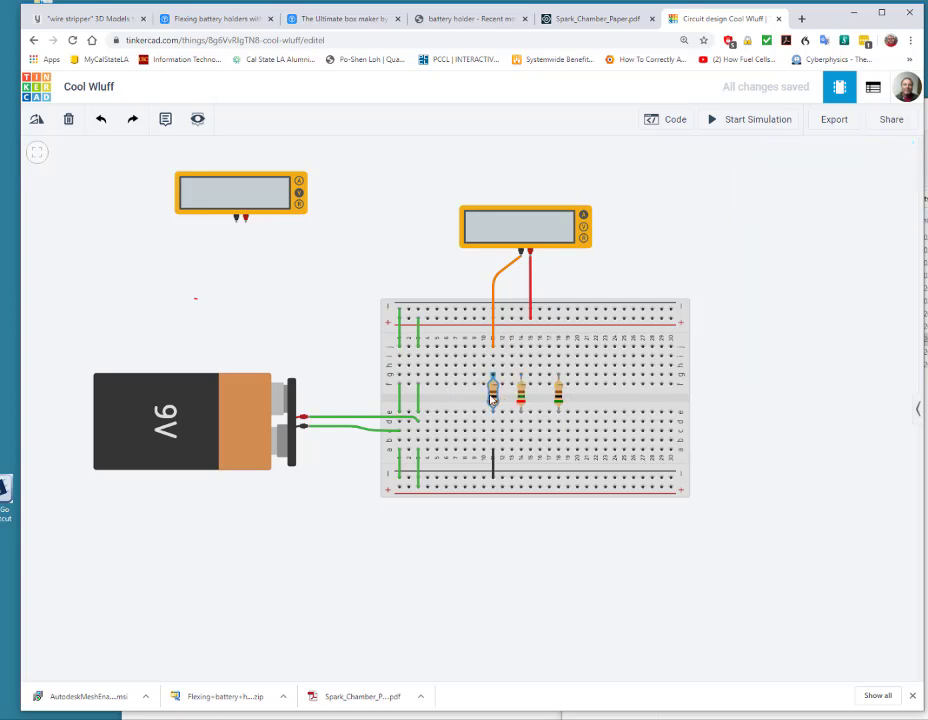
Delete the orange and red wires that connect the ammeter to the breadboard.
{"action": "left_click", "coordinate": [515, 267]}
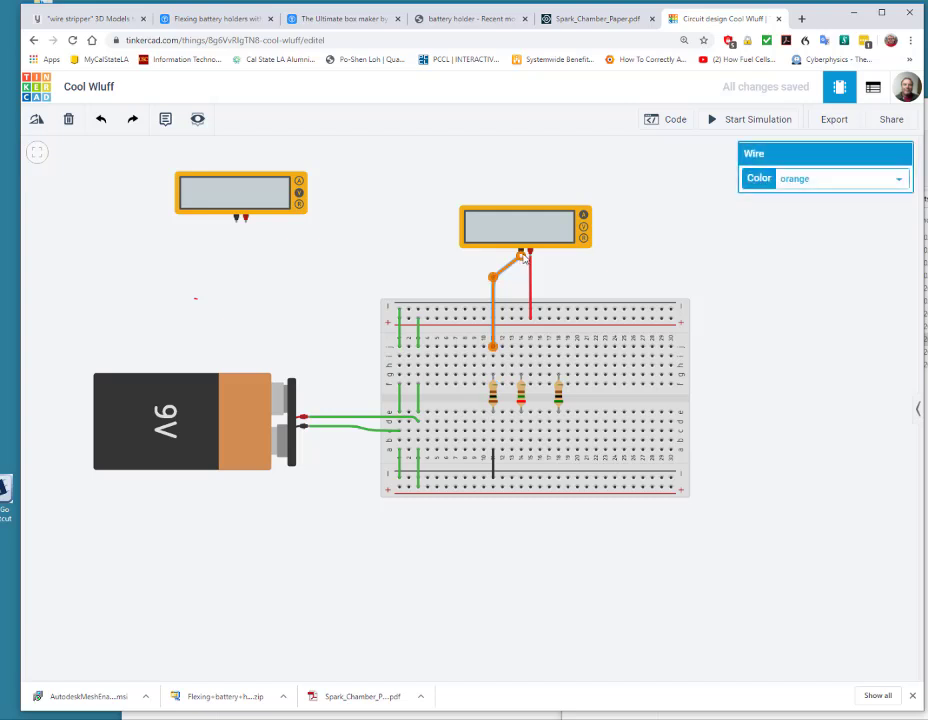
{"action": "left_click_drag", "start_coordinate": [522, 258], "coordinate": [492, 276]}
{"action": "key", "text": "ctrl+z"}
{"action": "key", "text": "Delete"}
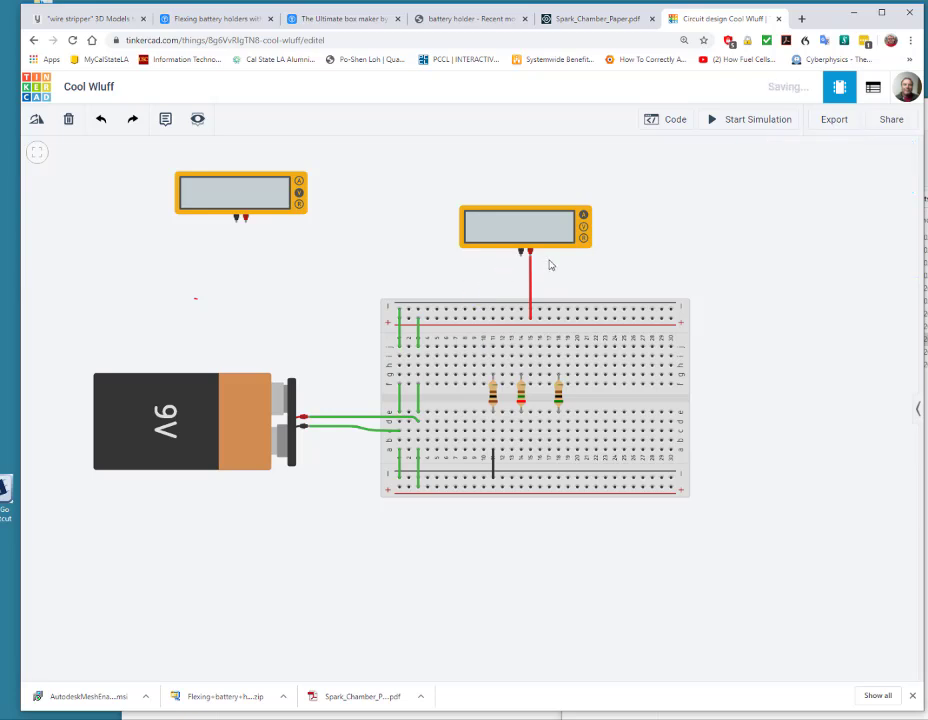
{"action": "left_click", "coordinate": [532, 273]}
{"action": "key", "text": "Delete"}
Move the ammeter aside and delete the unconnected multimeter above the battery.
{"action": "scroll", "coordinate": [677, 238], "scroll_direction": "down", "scroll_amount": 1}
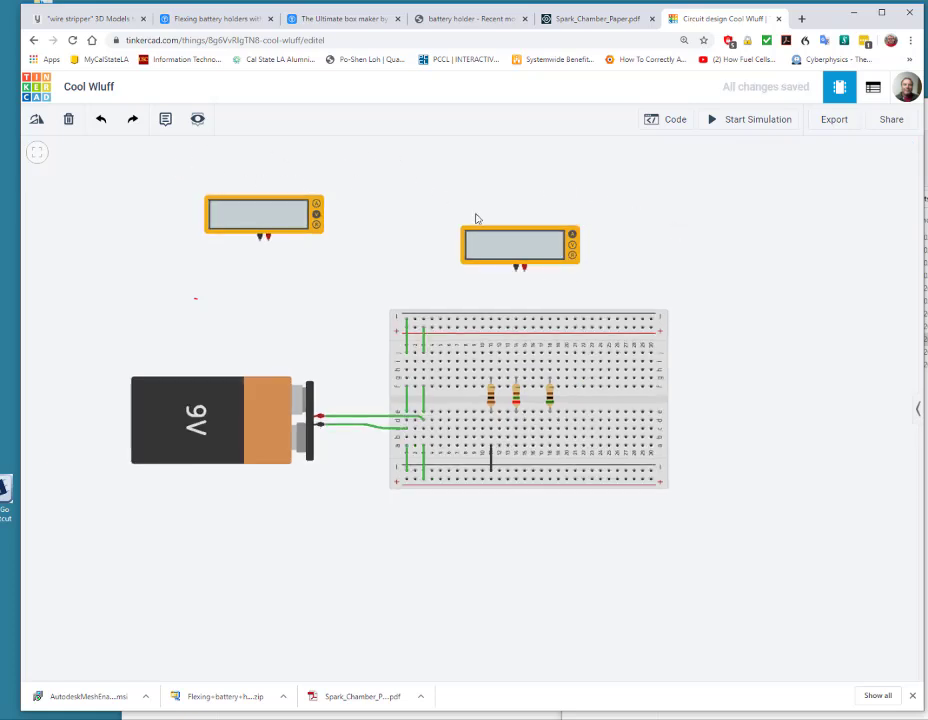
{"action": "left_click_drag", "start_coordinate": [480, 240], "coordinate": [781, 228]}
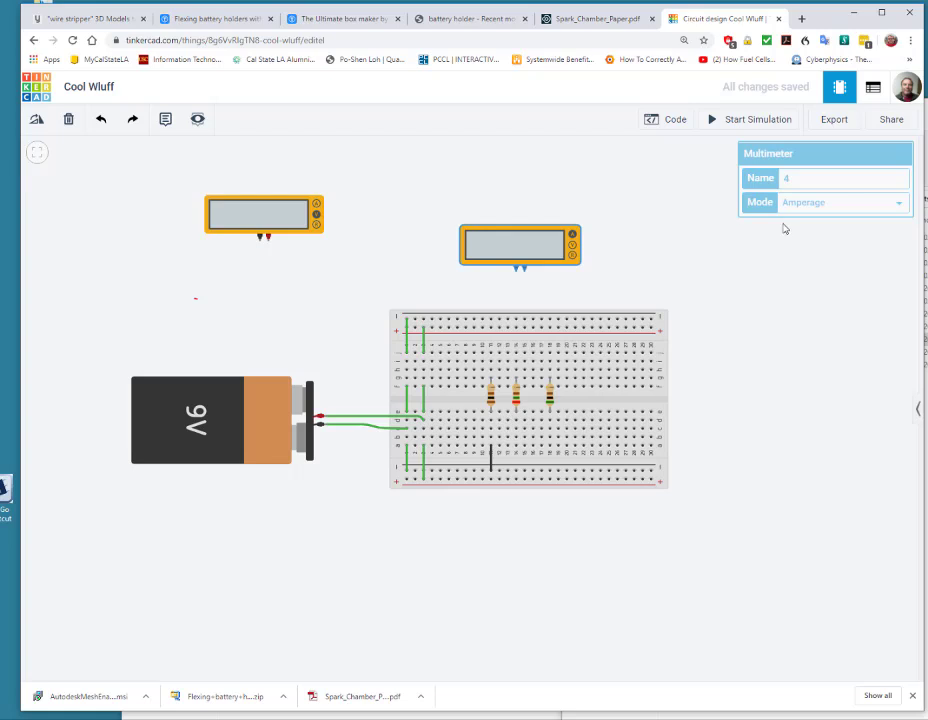
{"action": "left_click", "coordinate": [312, 228]}
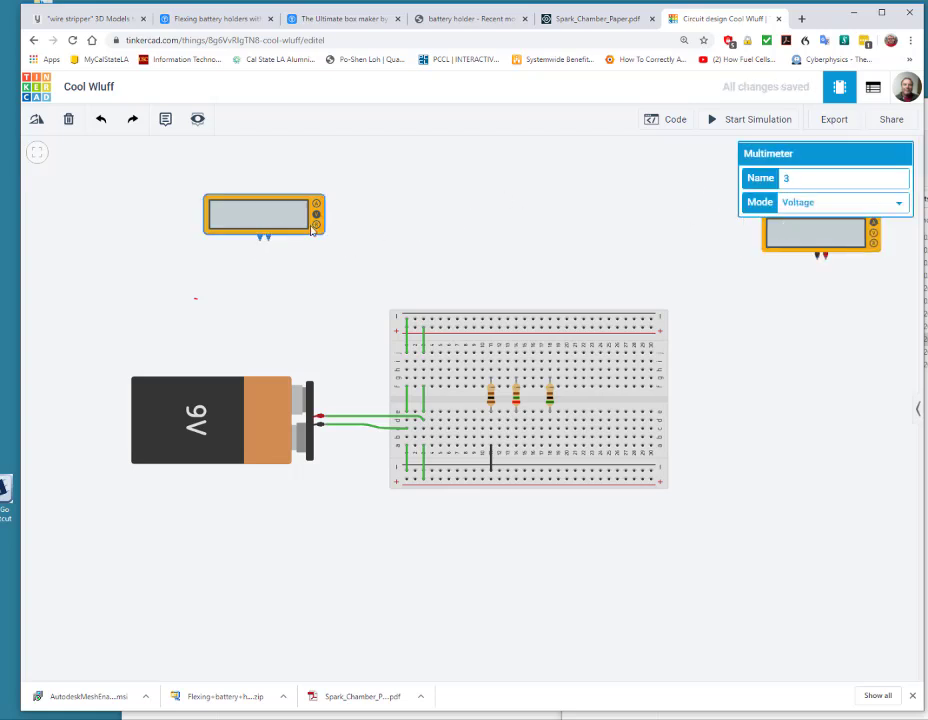
{"action": "left_click", "coordinate": [70, 122]}
Place the remaining multimeter above the breadboard's columns 1 to 15 and set its mode to Voltage.
{"action": "left_click", "coordinate": [838, 230]}
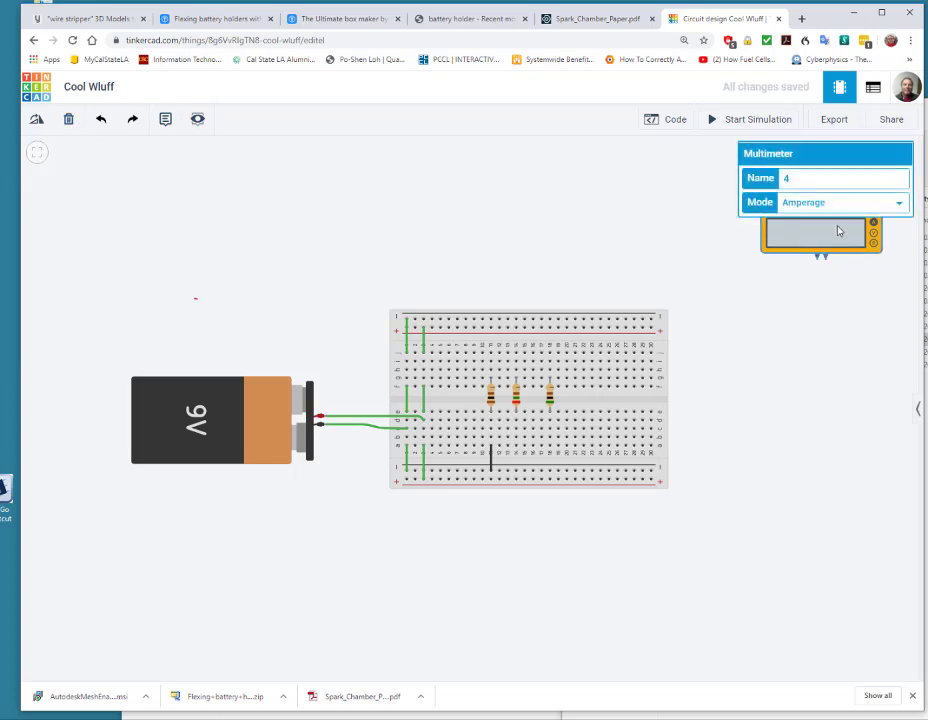
{"action": "left_click_drag", "start_coordinate": [827, 233], "coordinate": [533, 237]}
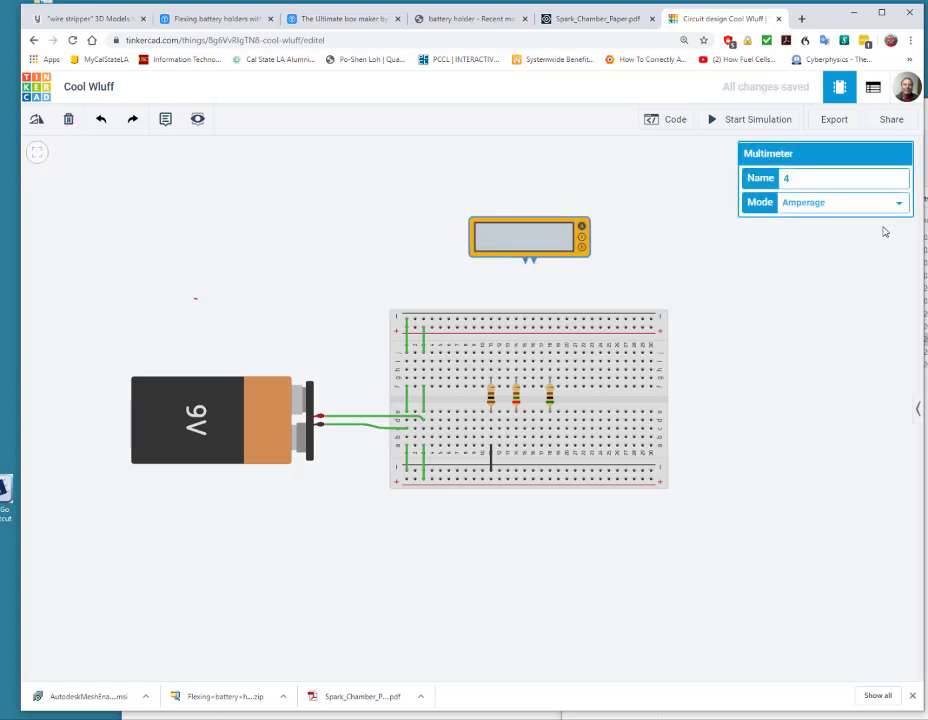
{"action": "left_click", "coordinate": [893, 207]}
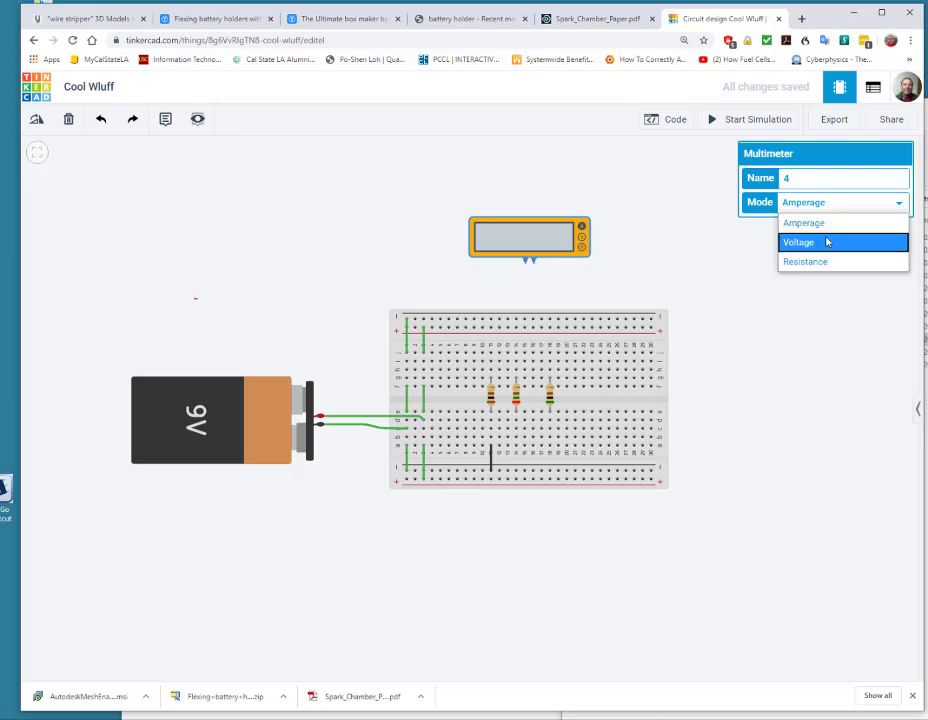
{"action": "left_click", "coordinate": [822, 240]}
{"action": "left_click", "coordinate": [571, 271]}
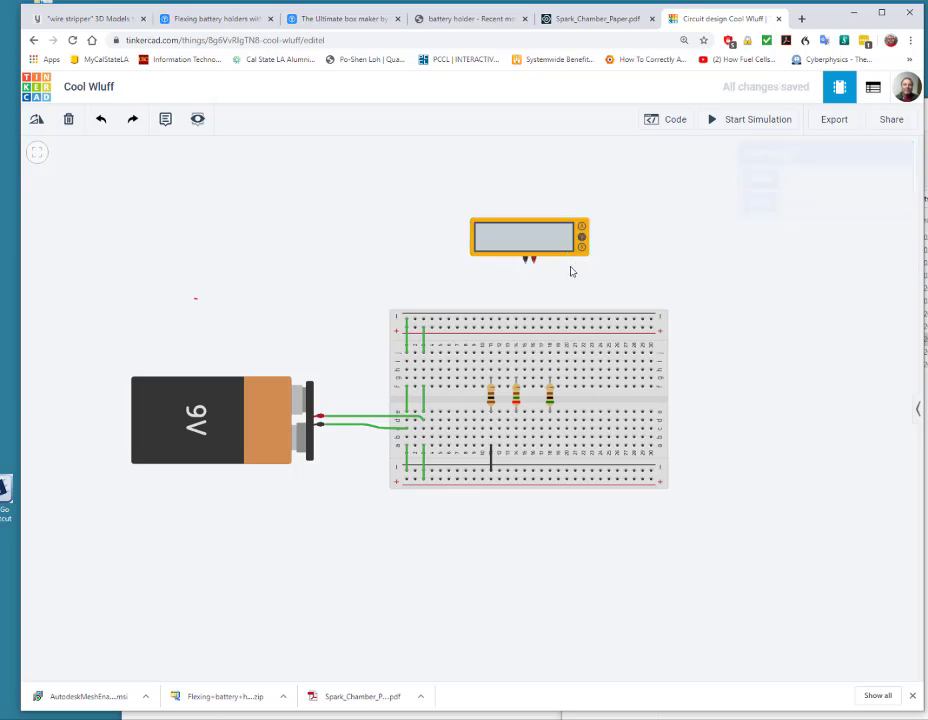
{"action": "left_click_drag", "start_coordinate": [536, 258], "coordinate": [475, 263]}
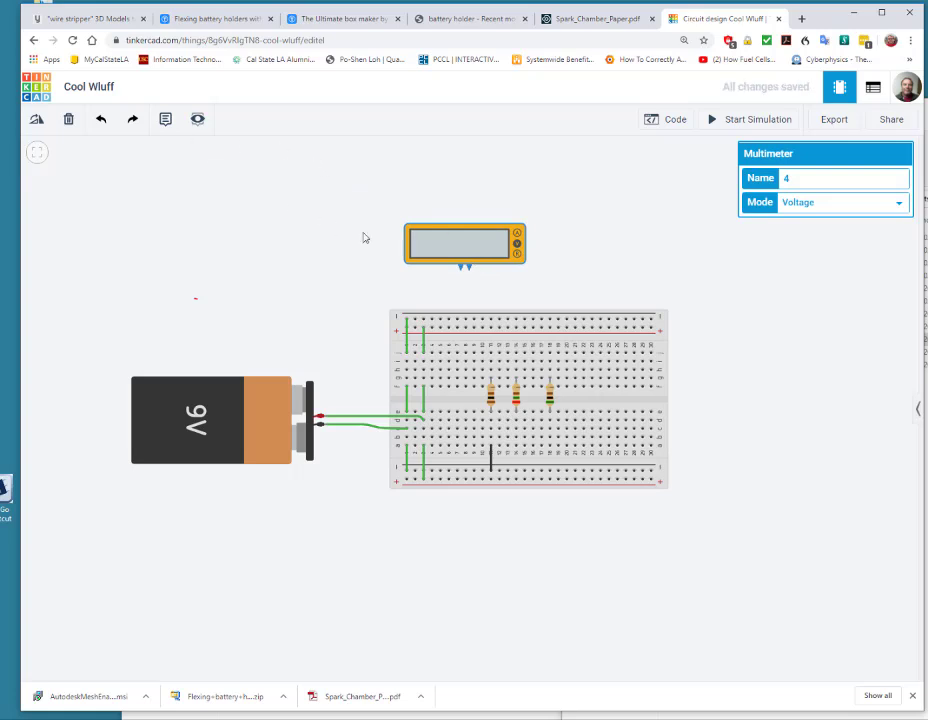
Wire the multimeter's positive terminal to row j of column 11, with a bend in the wire above the breadboard.
{"action": "left_click", "coordinate": [468, 266]}
{"action": "left_click", "coordinate": [487, 284]}
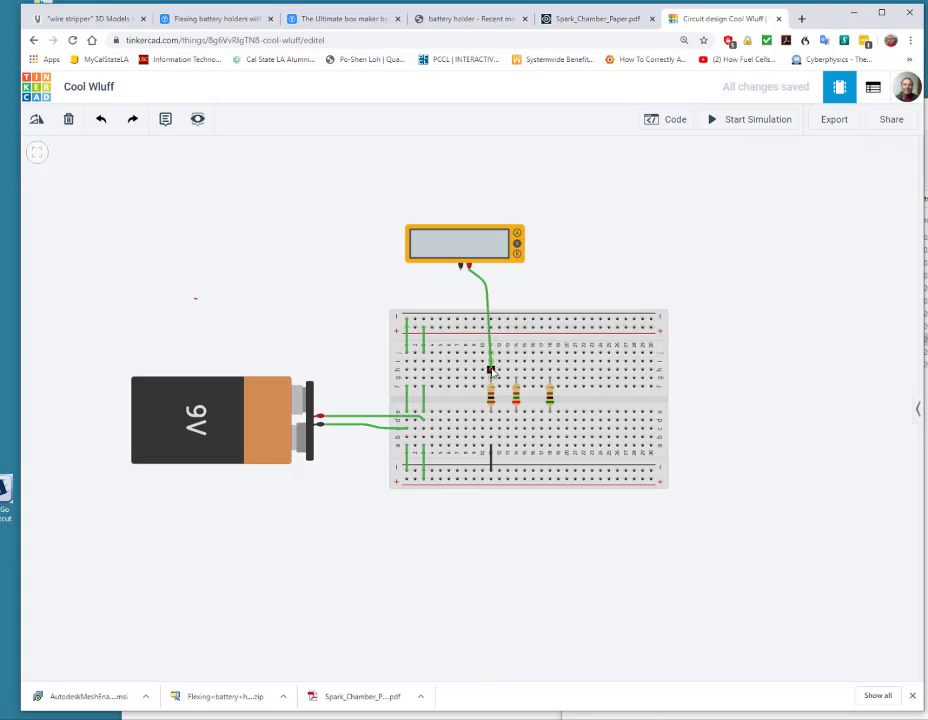
{"action": "left_click", "coordinate": [491, 354]}
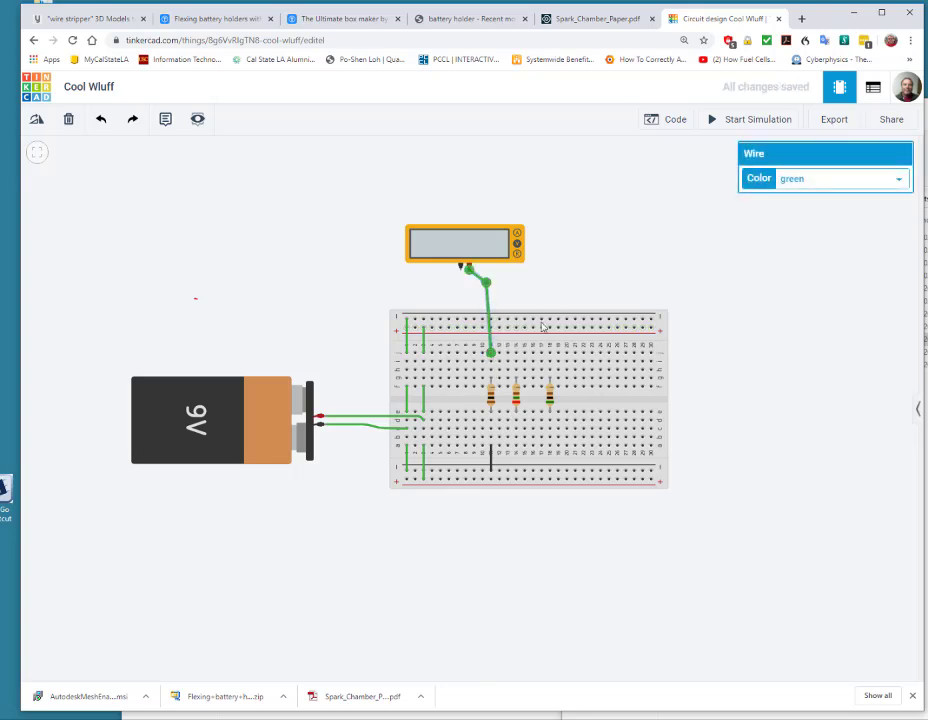
{"action": "left_click", "coordinate": [460, 270]}
{"action": "left_click", "coordinate": [465, 437]}
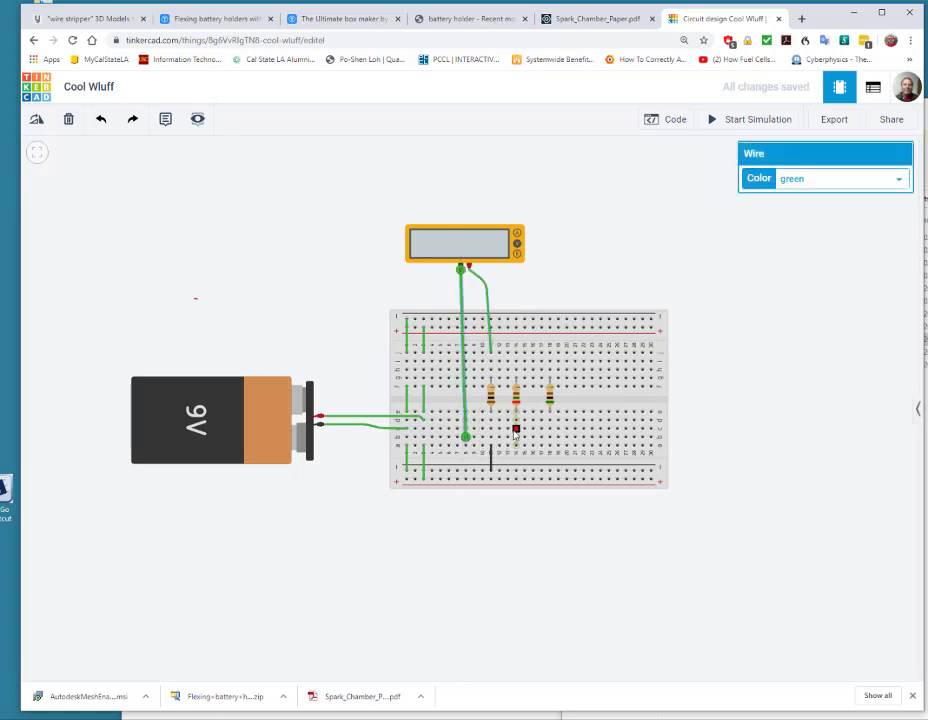
{"action": "left_click", "coordinate": [101, 119]}
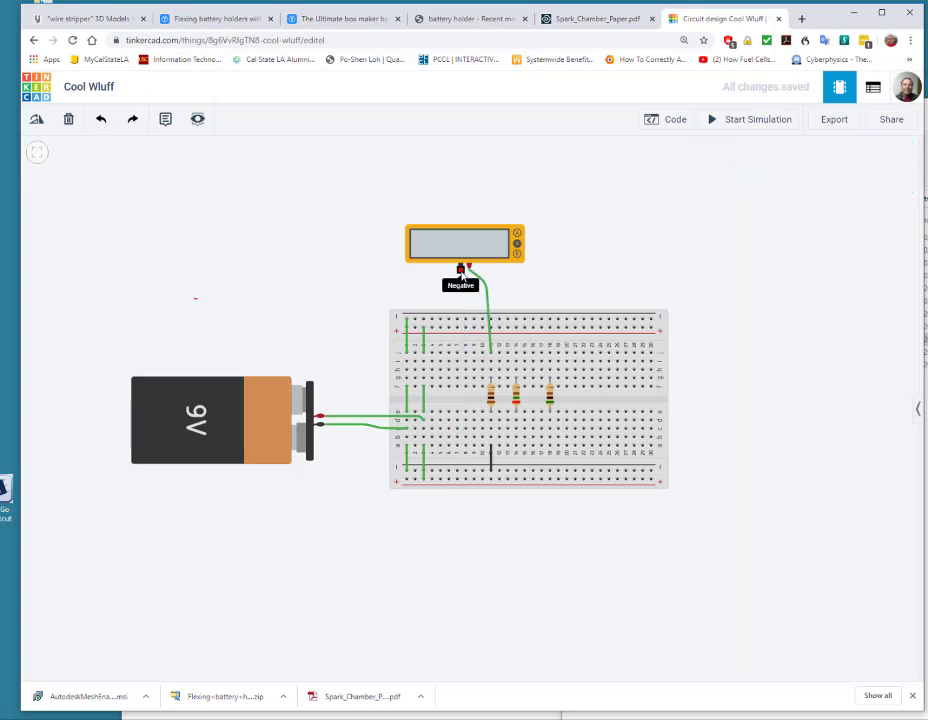
Wire the multimeter's negative terminal to row c of column 11, and run the simulation briefly to test the voltage reading.
{"action": "left_click", "coordinate": [461, 286]}
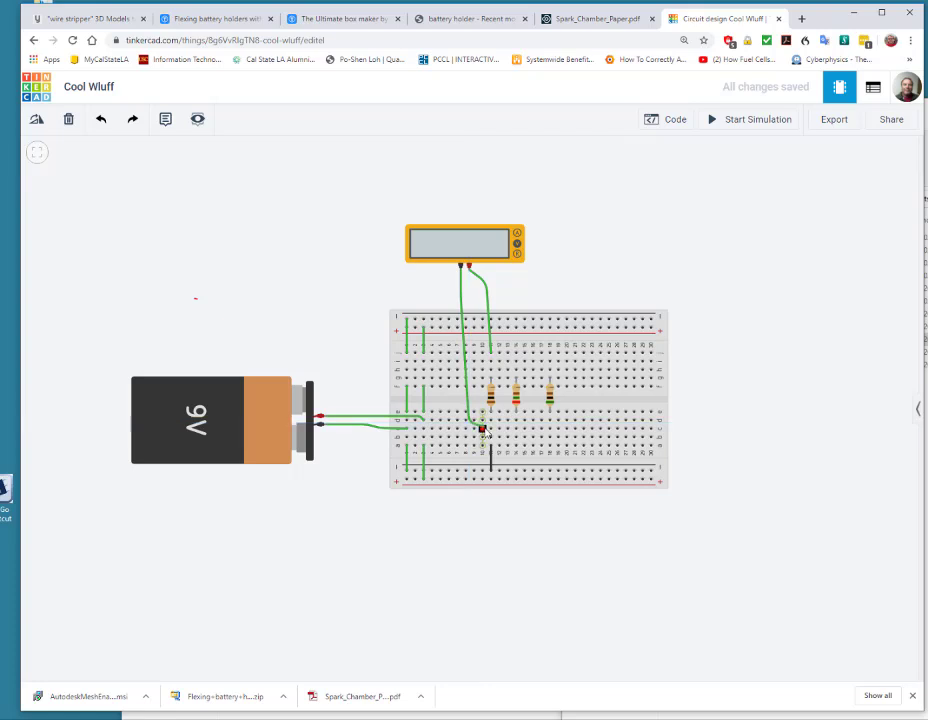
{"action": "left_click", "coordinate": [490, 430]}
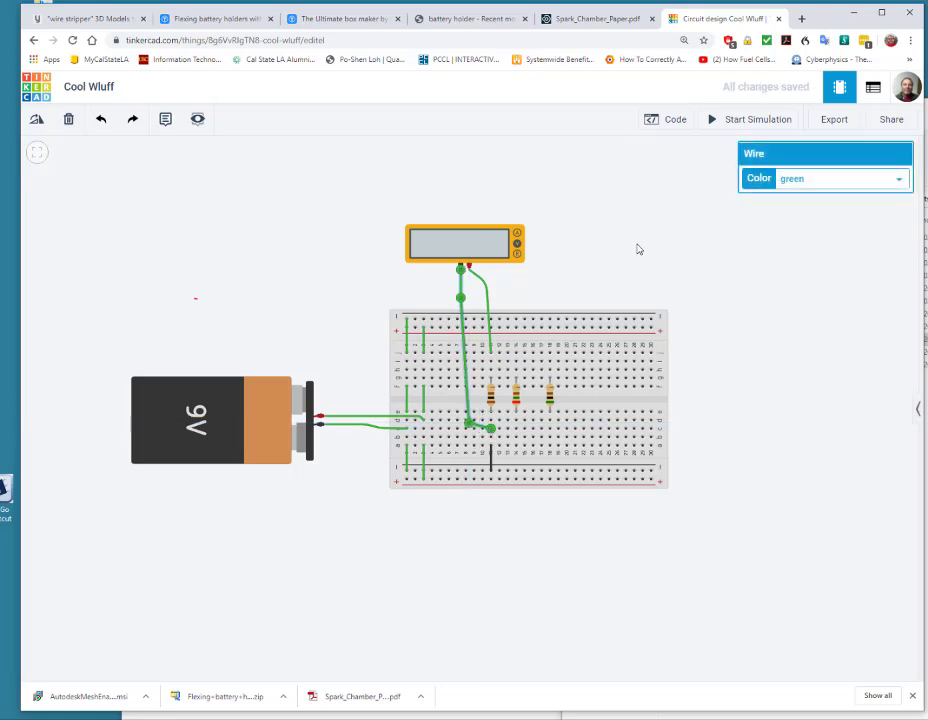
{"action": "left_click", "coordinate": [651, 188]}
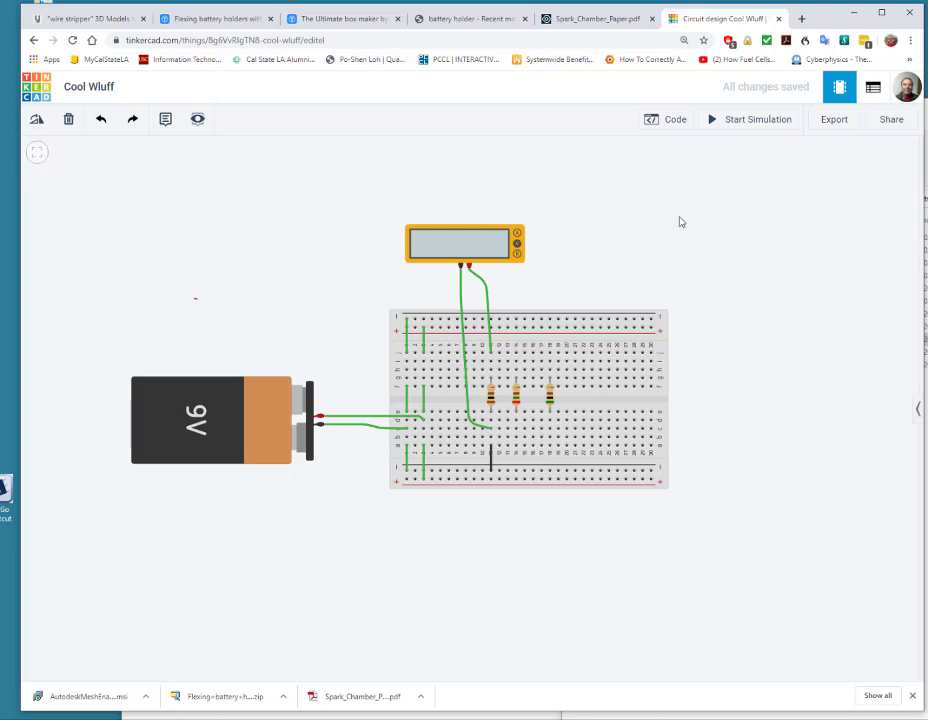
{"action": "left_click", "coordinate": [740, 122]}
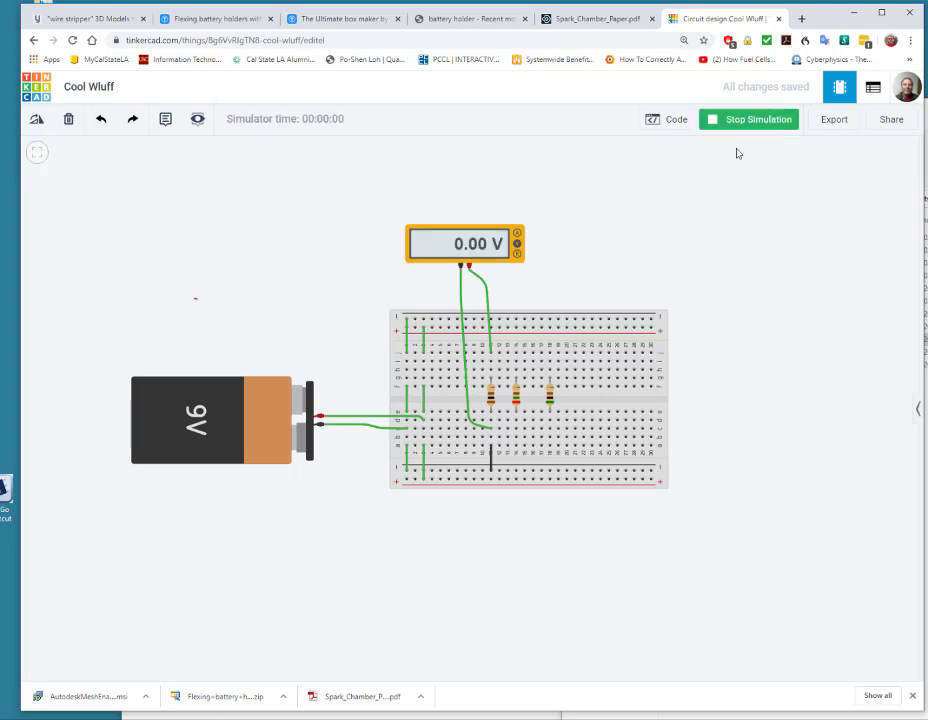
{"action": "left_click", "coordinate": [735, 122]}
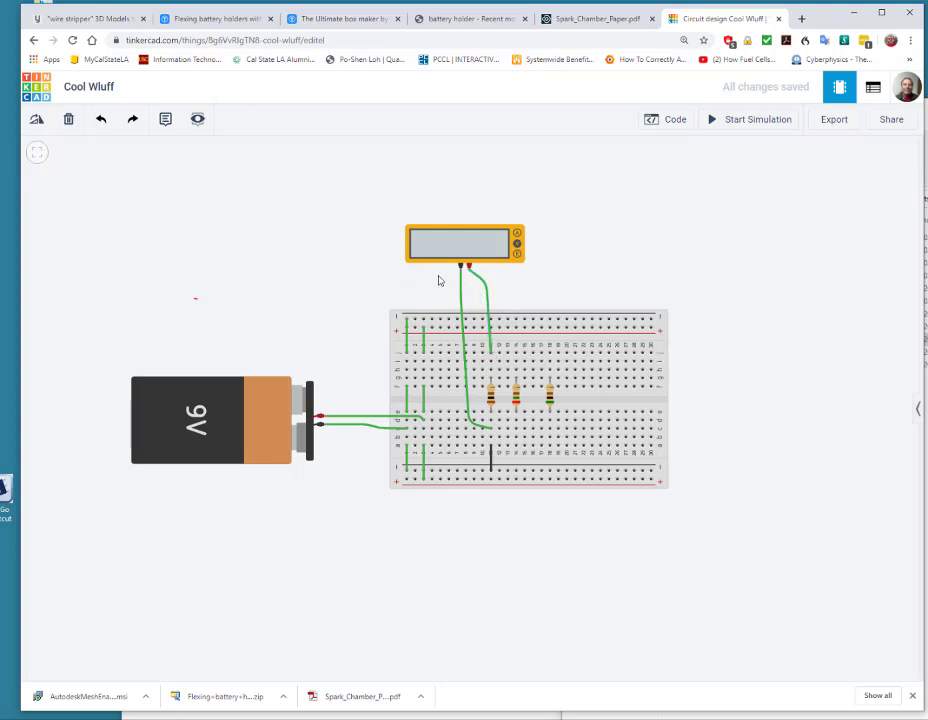
Add a jumper wire from the upper positive rail at column 12 to row i of column 11, and simulate to read the 100 Ω resistor's voltage.
{"action": "left_click", "coordinate": [499, 329]}
{"action": "left_click", "coordinate": [490, 361]}
{"action": "left_click", "coordinate": [613, 221]}
{"action": "left_click", "coordinate": [755, 120]}
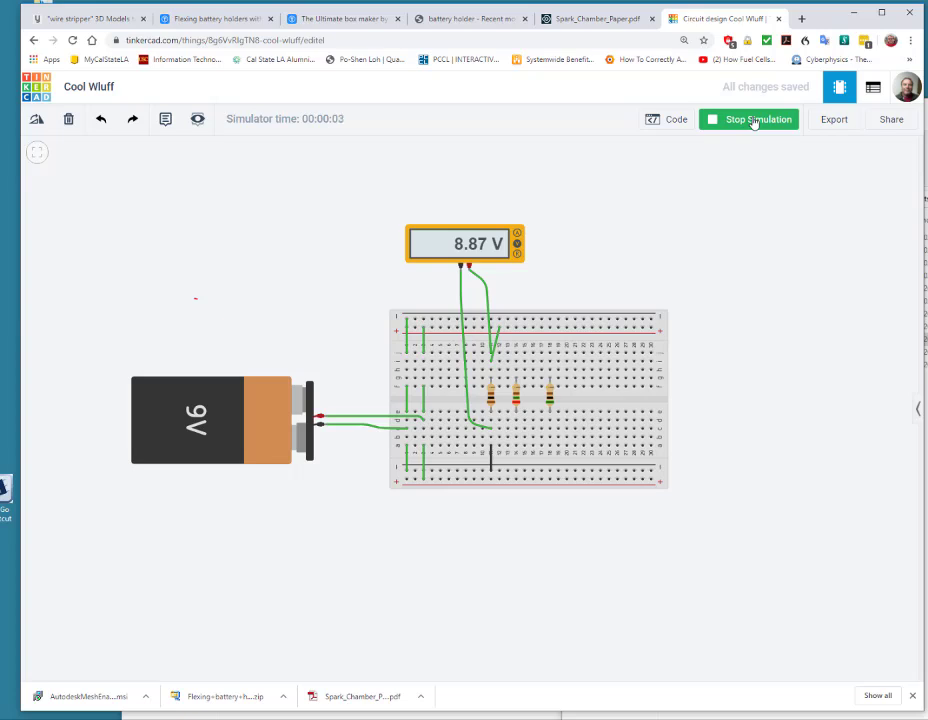
{"action": "left_click", "coordinate": [752, 121]}
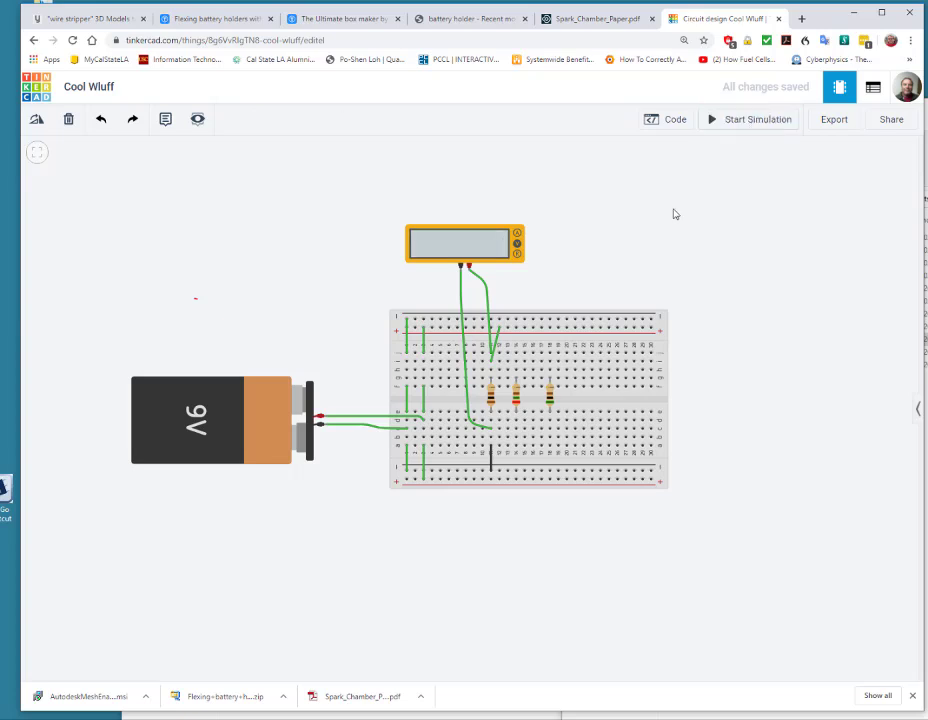
Move the 100 Ω resistor to column 22, put the 250 Ω resistor in column 11, and run the simulation briefly to read its voltage.
{"action": "left_click", "coordinate": [492, 402]}
{"action": "left_click_drag", "start_coordinate": [492, 402], "coordinate": [585, 400]}
{"action": "left_click", "coordinate": [516, 400]}
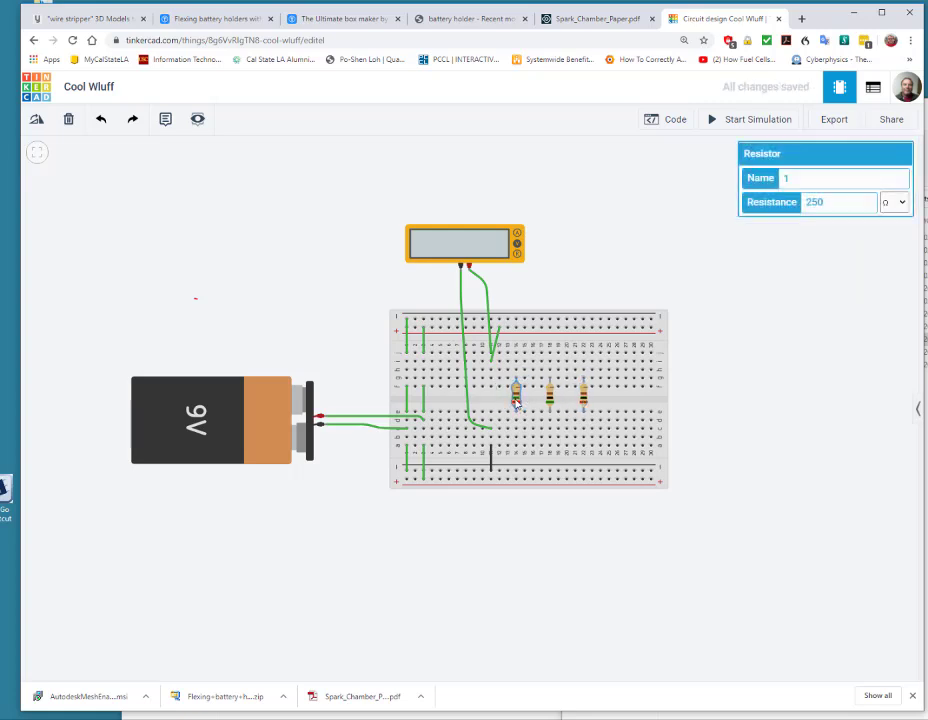
{"action": "left_click_drag", "start_coordinate": [516, 403], "coordinate": [492, 405]}
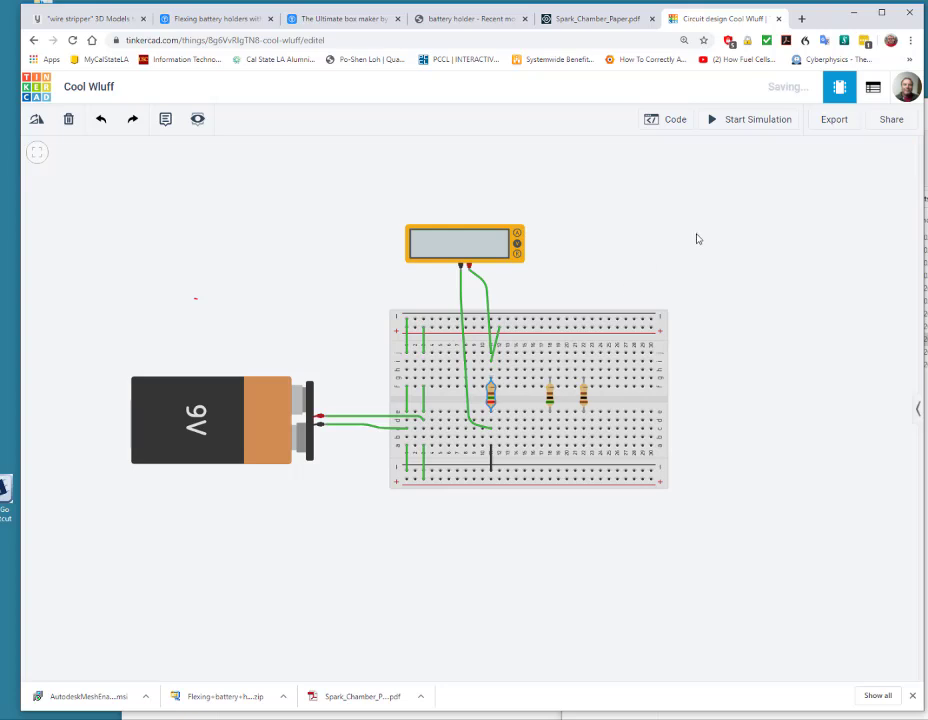
{"action": "left_click", "coordinate": [722, 125]}
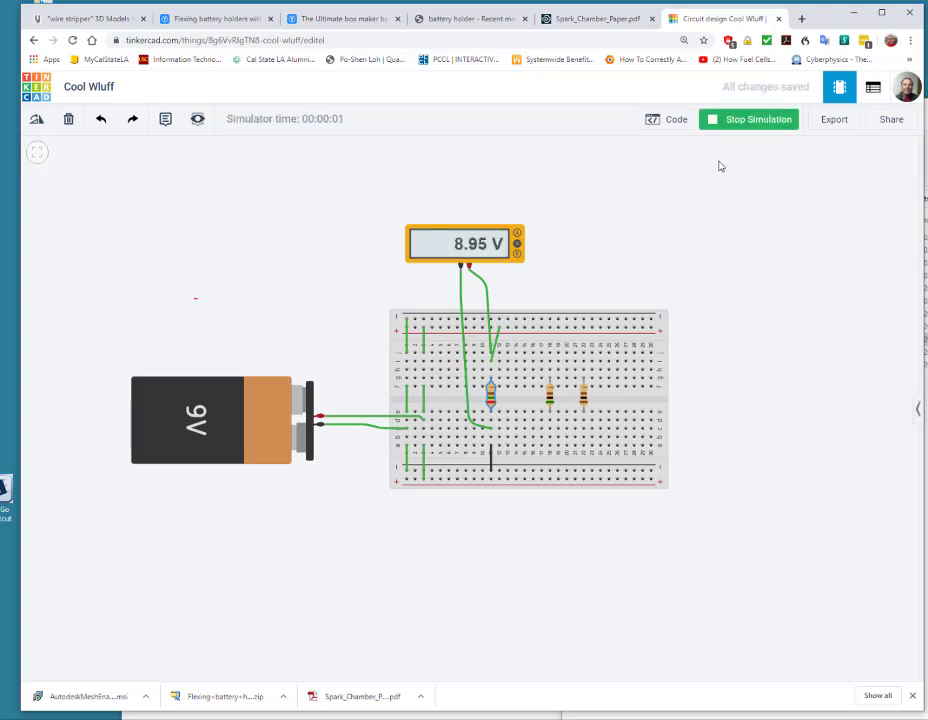
{"action": "left_click", "coordinate": [725, 123]}
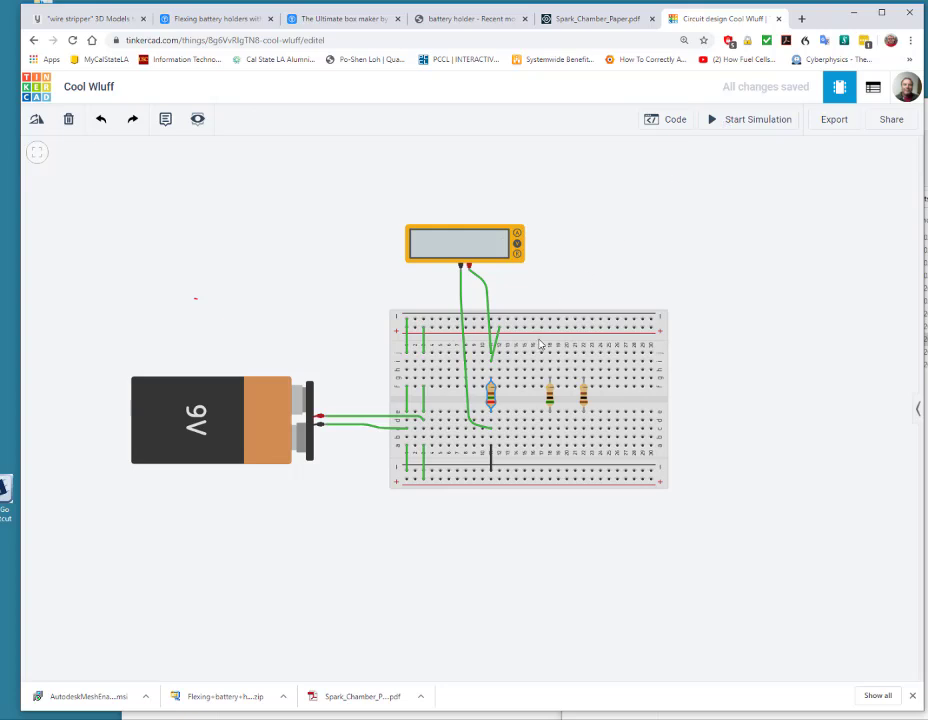
Move the 250 Ω resistor to column 16, put the 500 Ω resistor in column 11, and start the simulation to read its voltage.
{"action": "left_click_drag", "start_coordinate": [490, 398], "coordinate": [533, 396]}
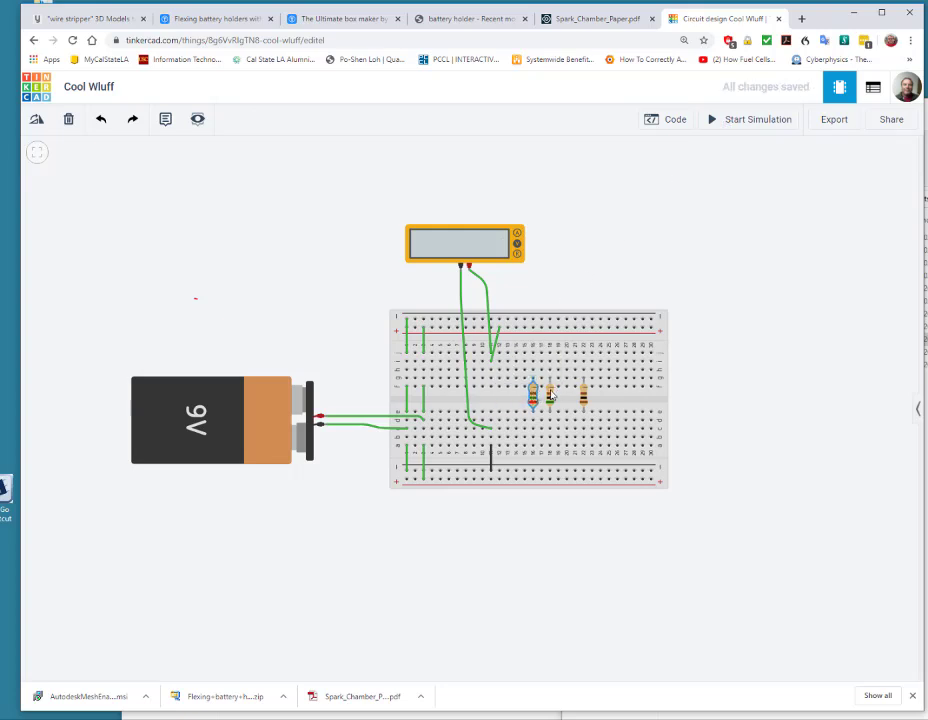
{"action": "left_click", "coordinate": [549, 395]}
{"action": "left_click_drag", "start_coordinate": [549, 395], "coordinate": [491, 398]}
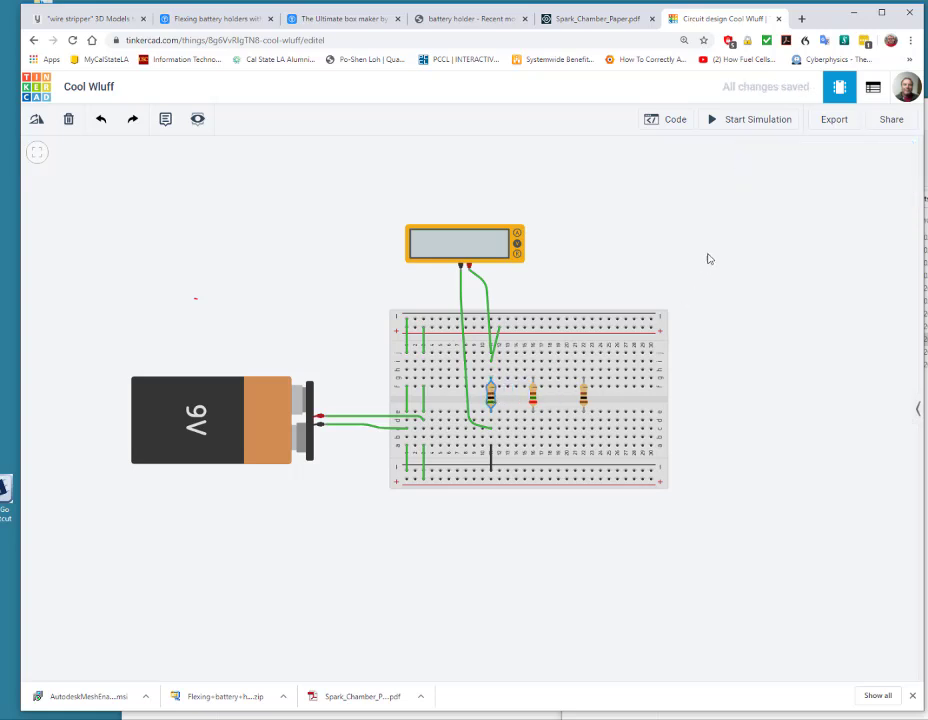
{"action": "left_click", "coordinate": [755, 125]}
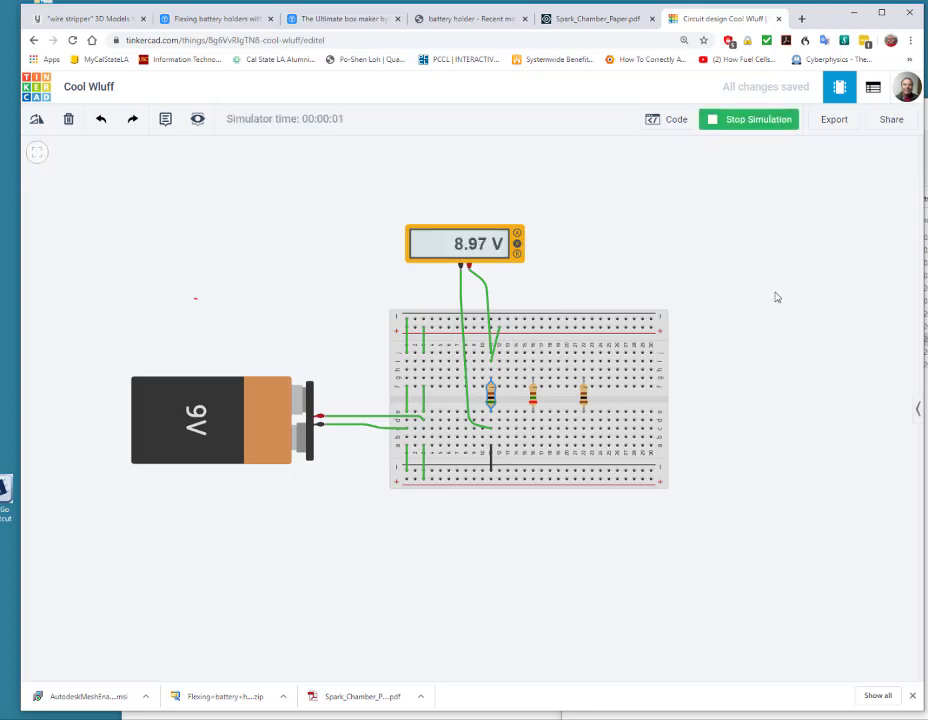